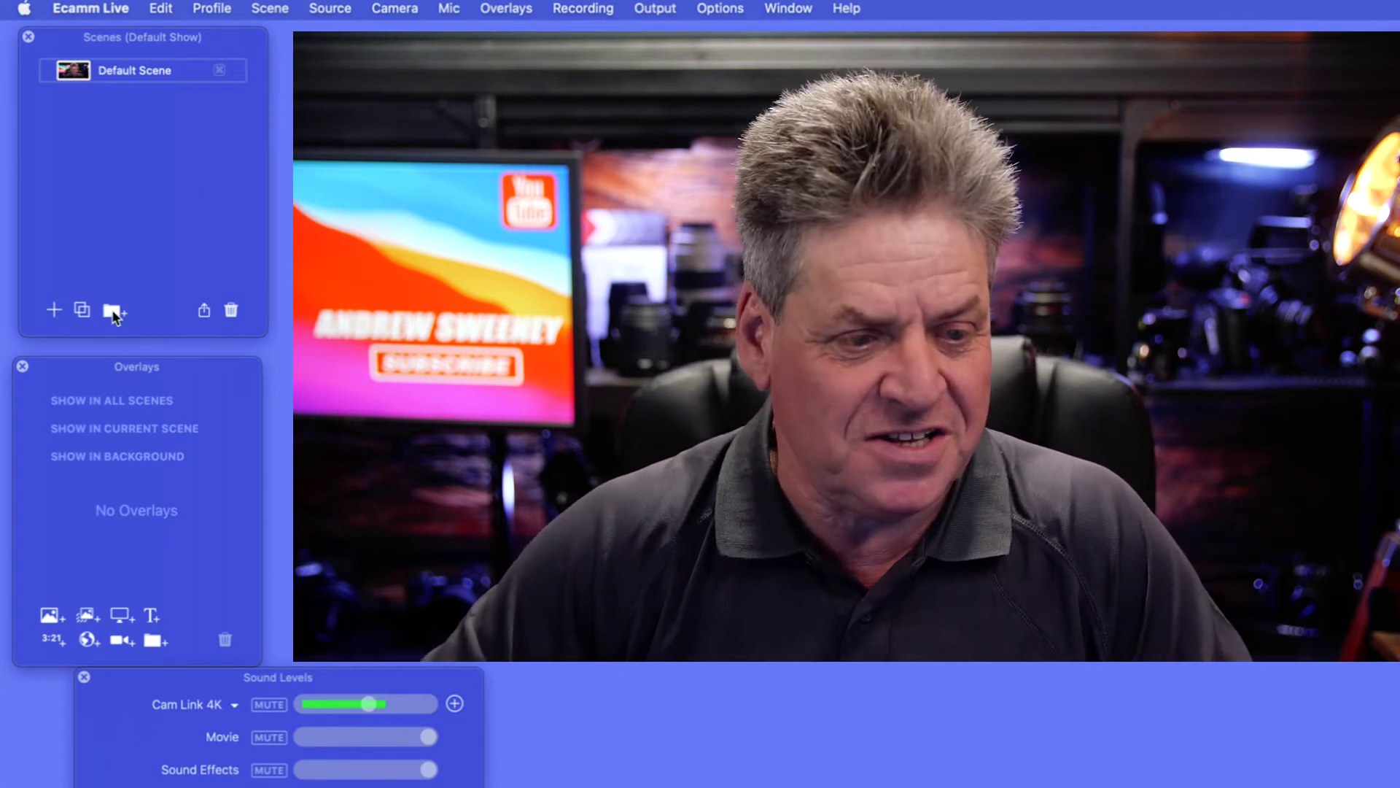
- Create a scene group named "Presentations"
left_click(113, 312)
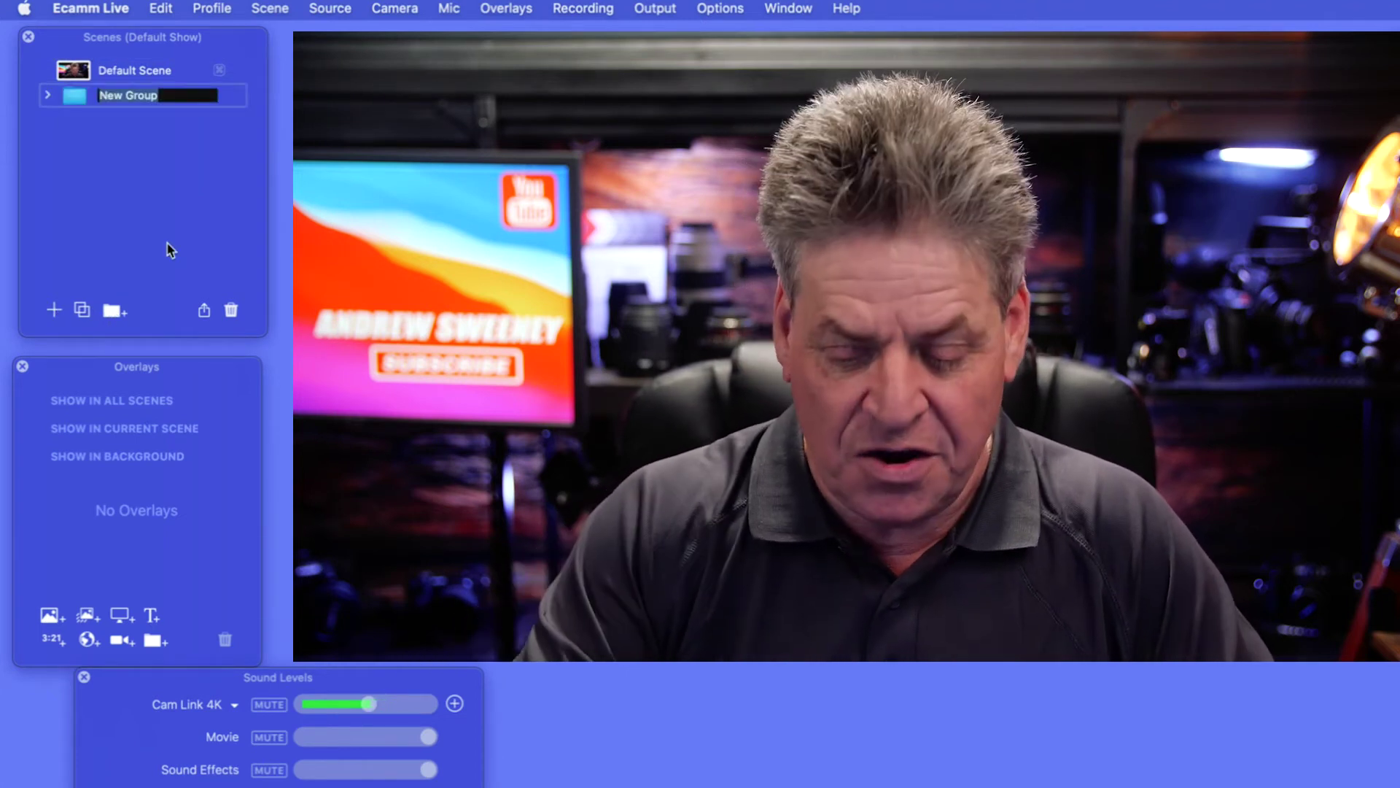
type("P")
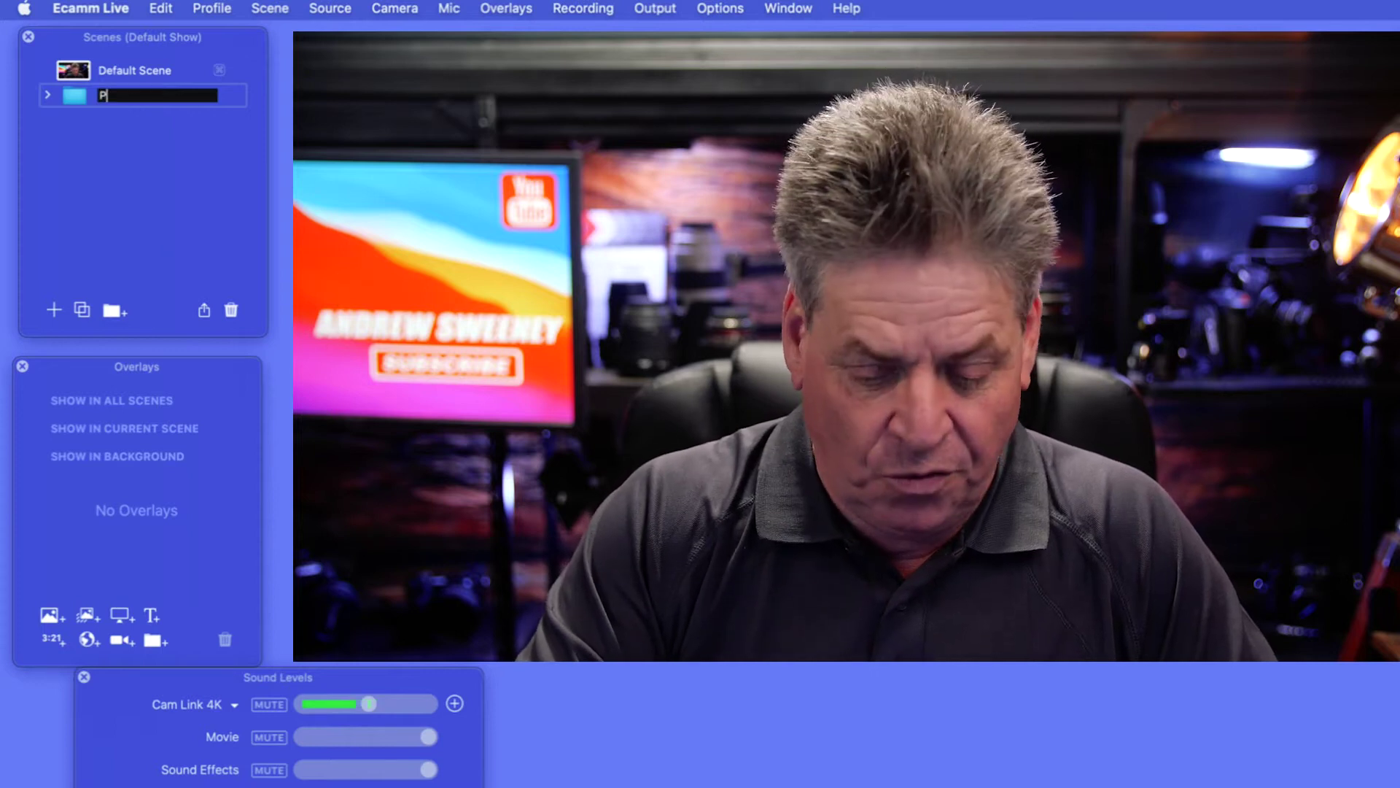
type("resentations")
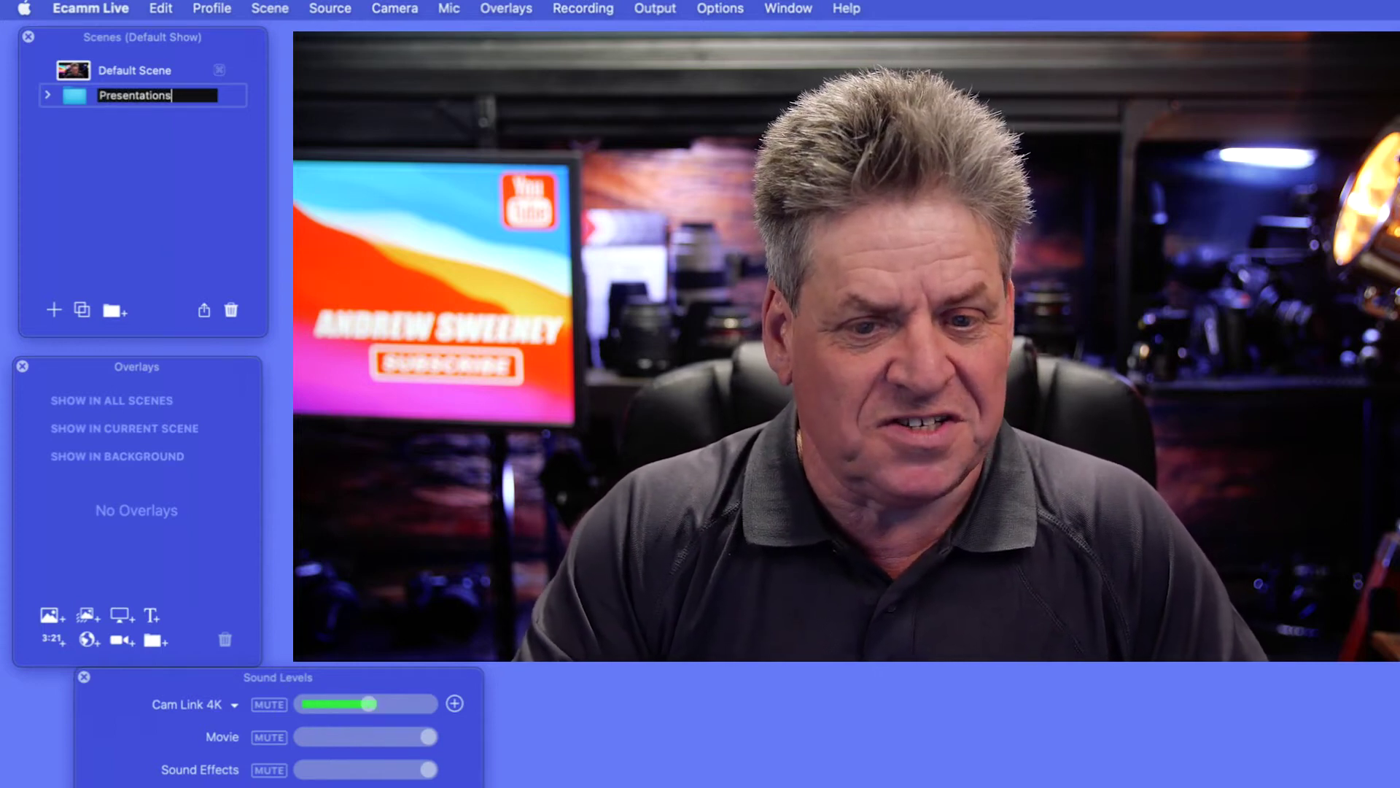
key("Return")
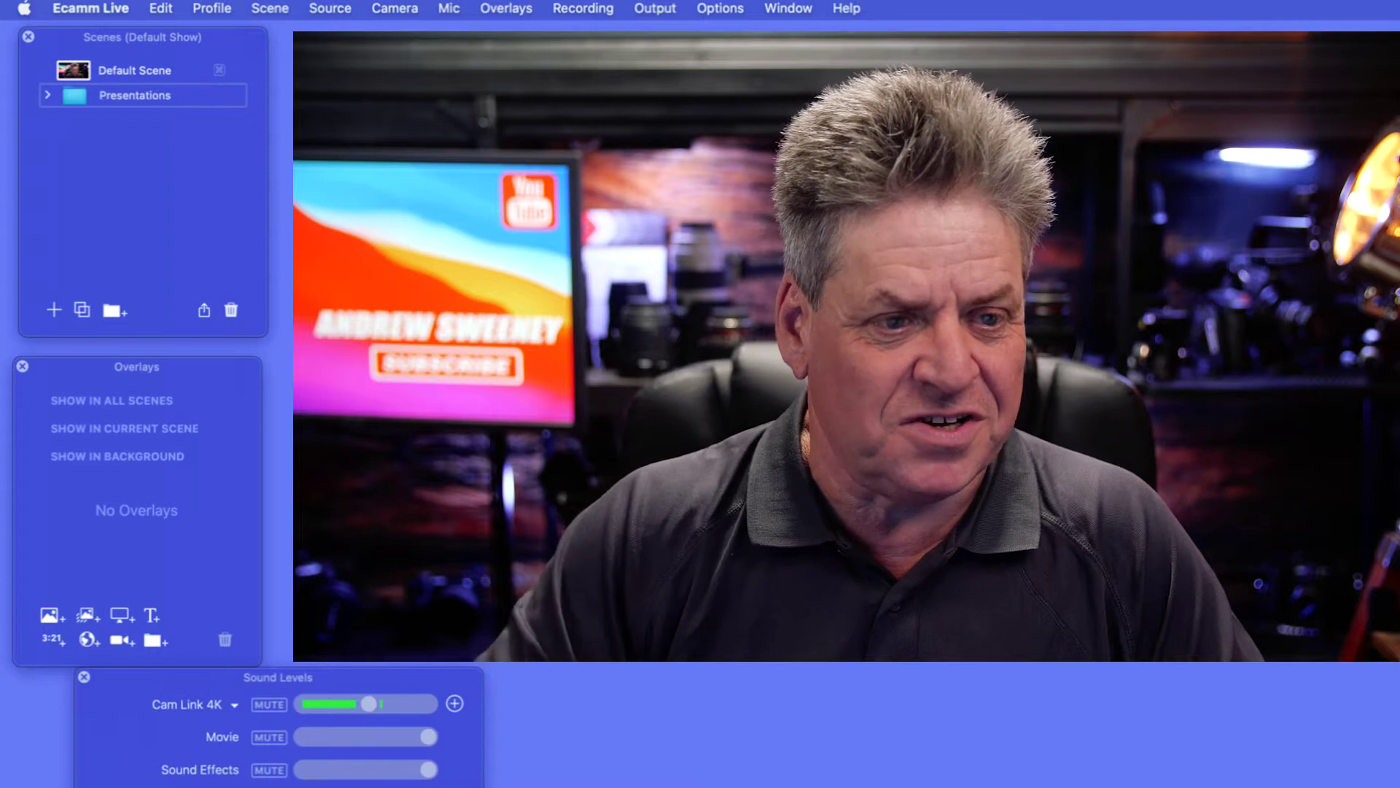
- Move the default scene into the Presentations group and rename it "On Camera"
left_click_drag(140, 98, 123, 76)
double_click(131, 98)
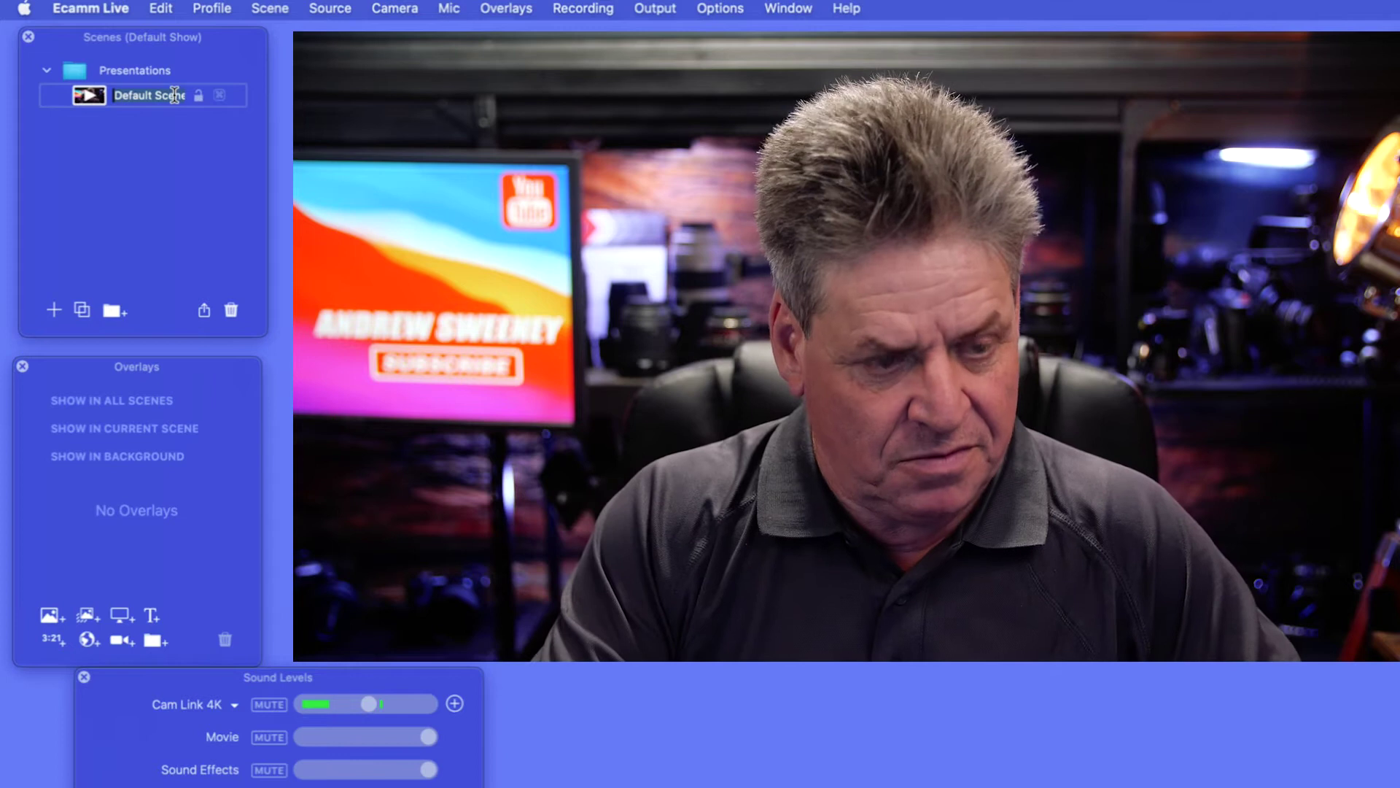
type("Camera")
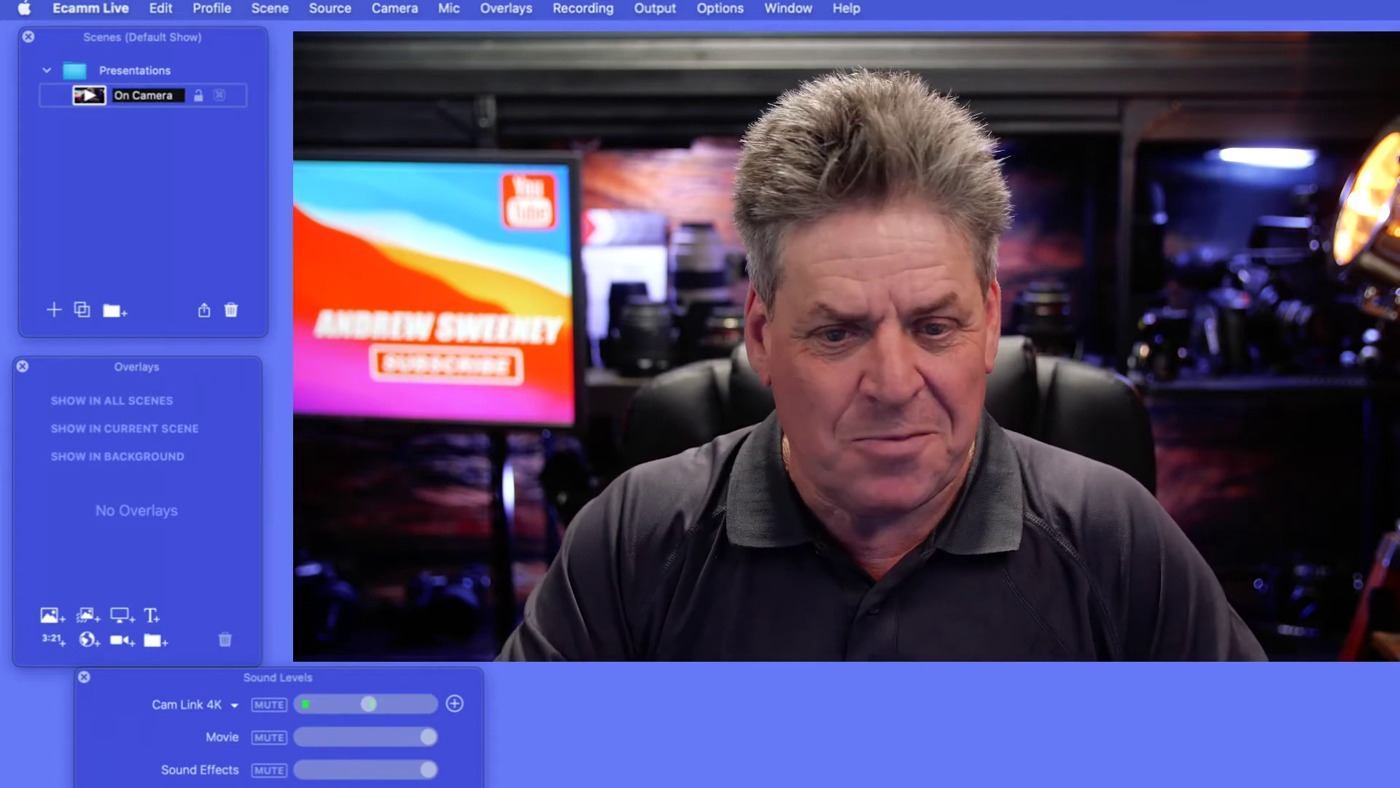
key("Return")
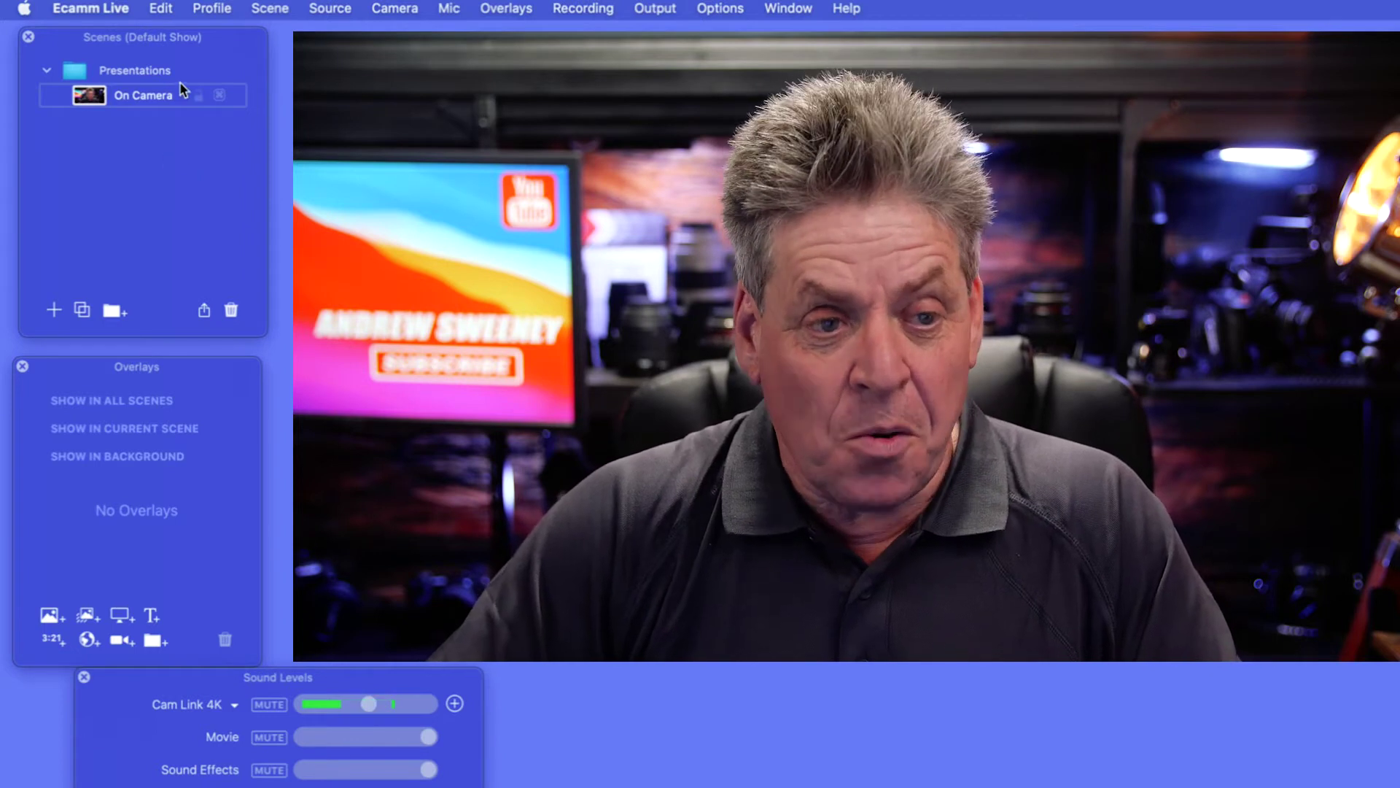
left_click(48, 71)
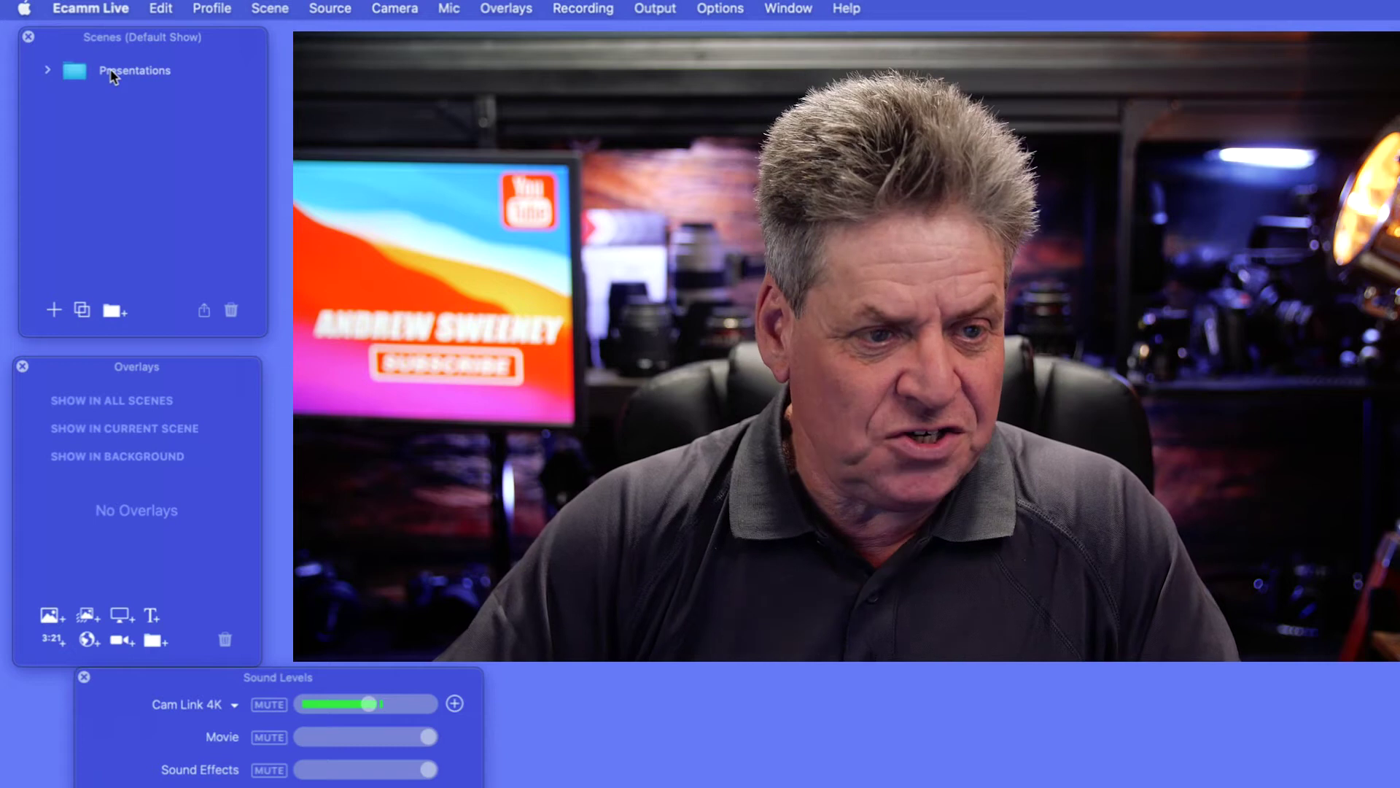
left_click(112, 75)
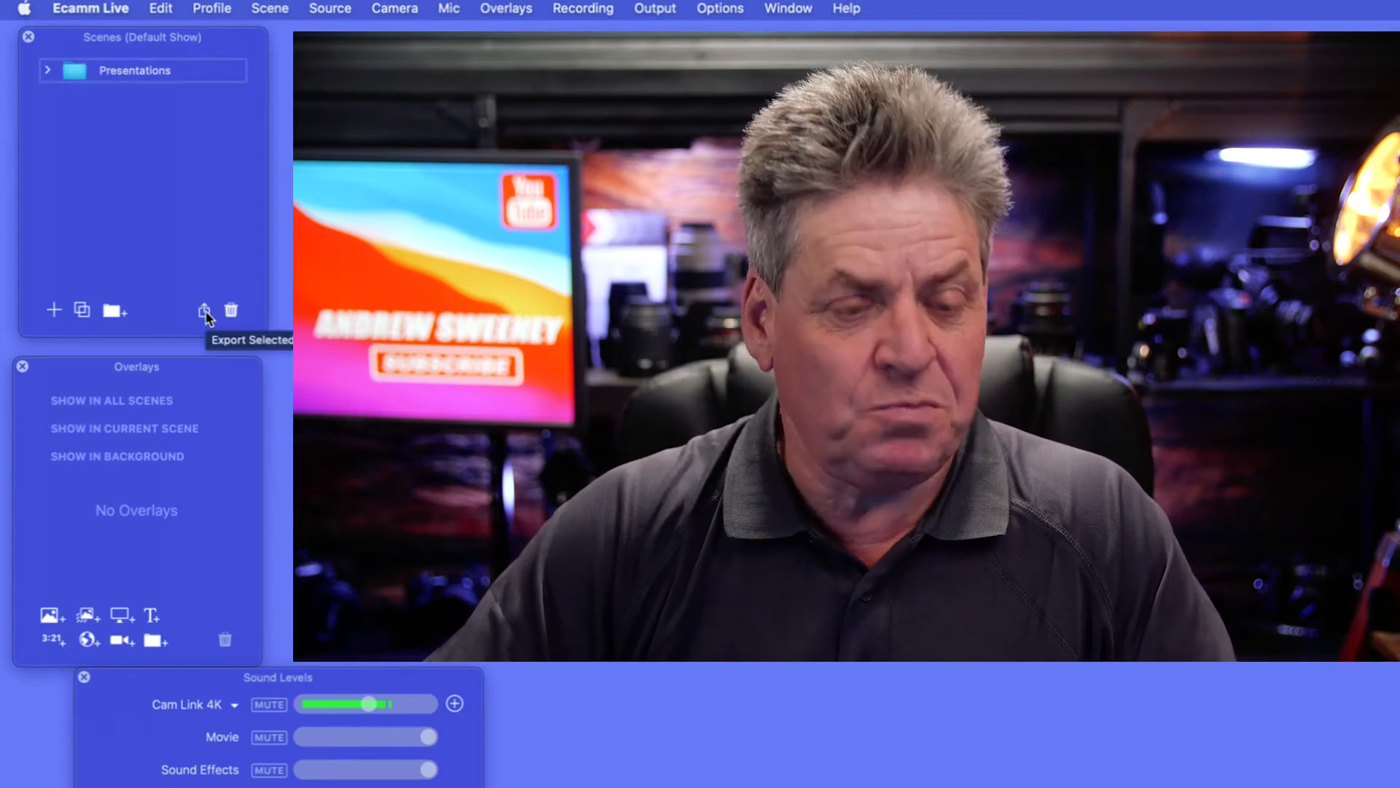
left_click(47, 70)
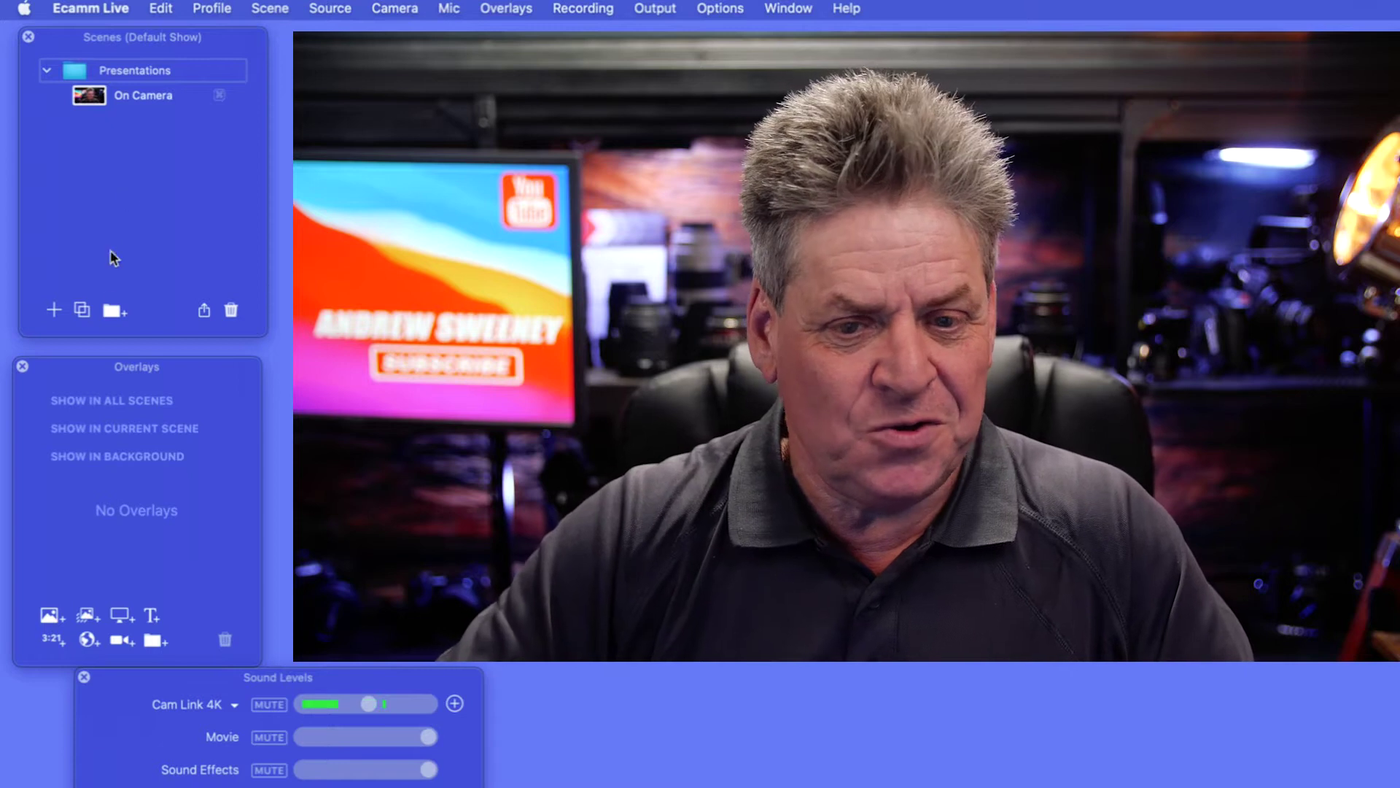
- Add a new scene named "Intro" to the Presentations group
left_click(54, 315)
type("Intro")
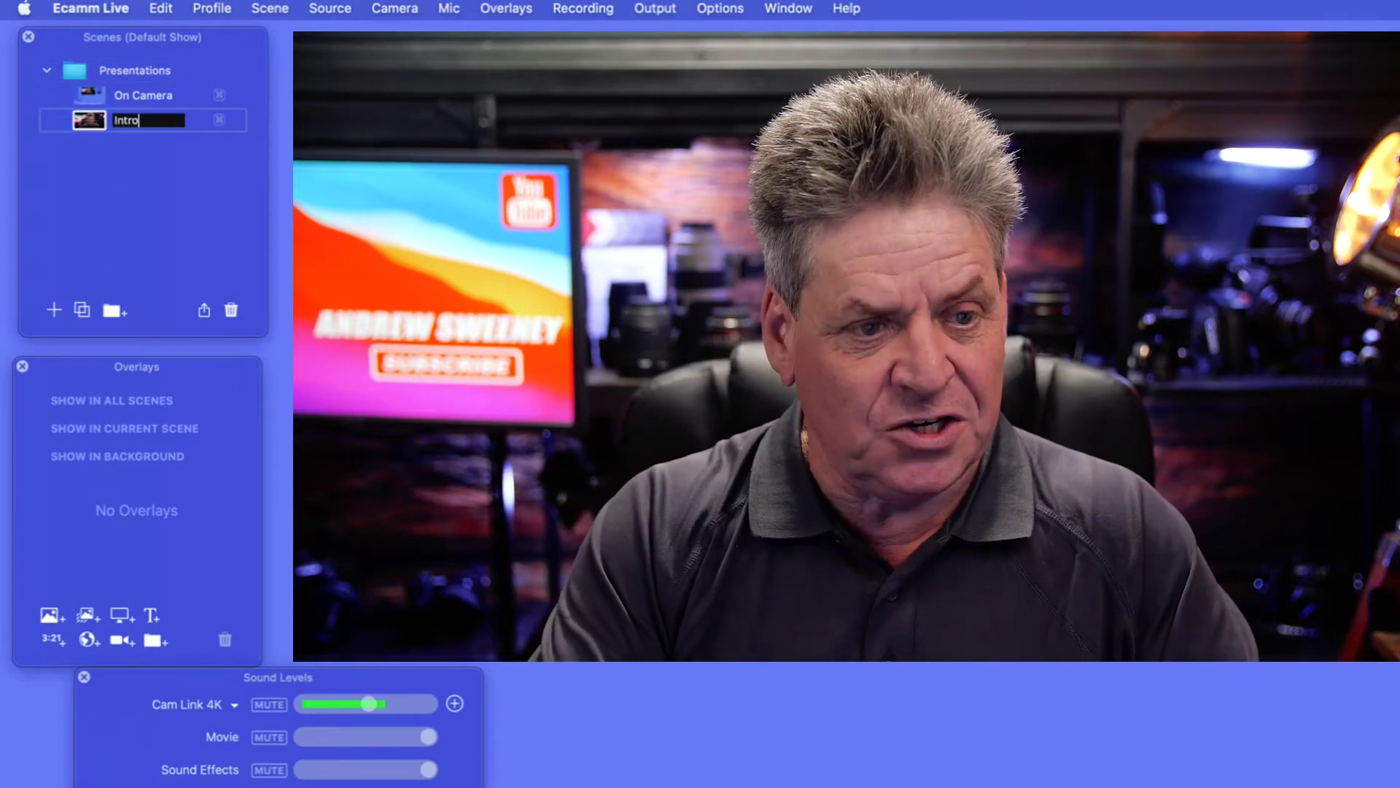
key("Return")
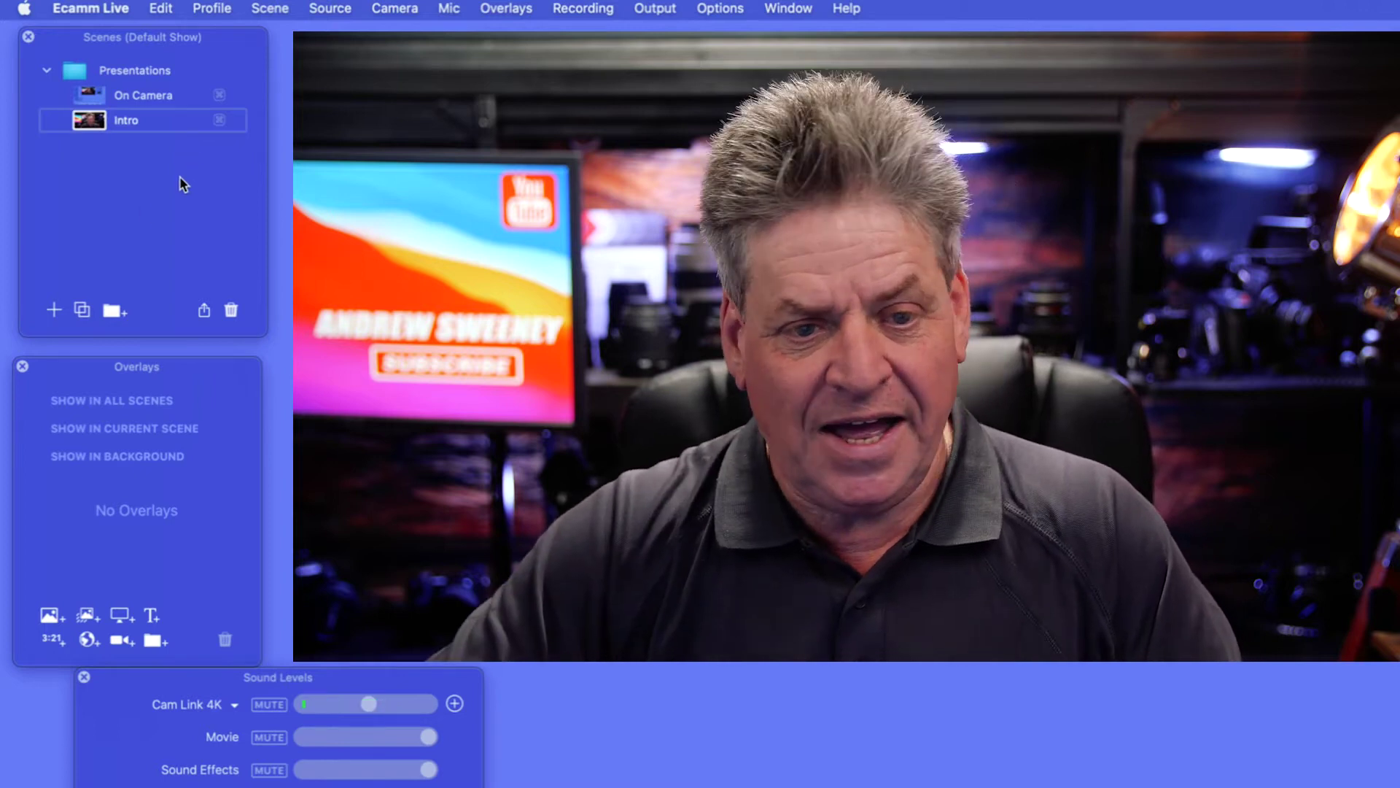
- Switch to Finder, place "count down timer.mp4" from Working Files into the Intro scene, and pause its playback
key("super+Tab")
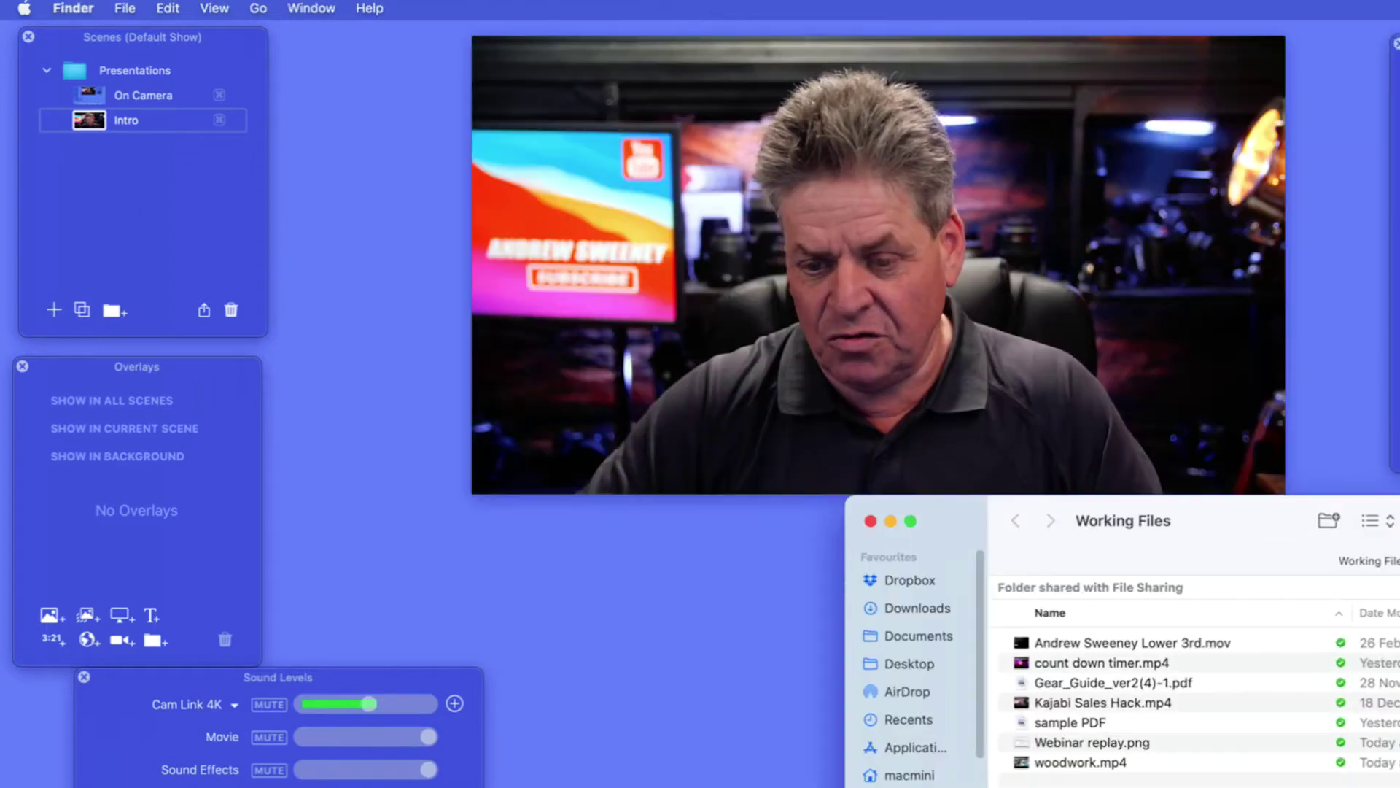
left_click_drag(1240, 515, 1235, 542)
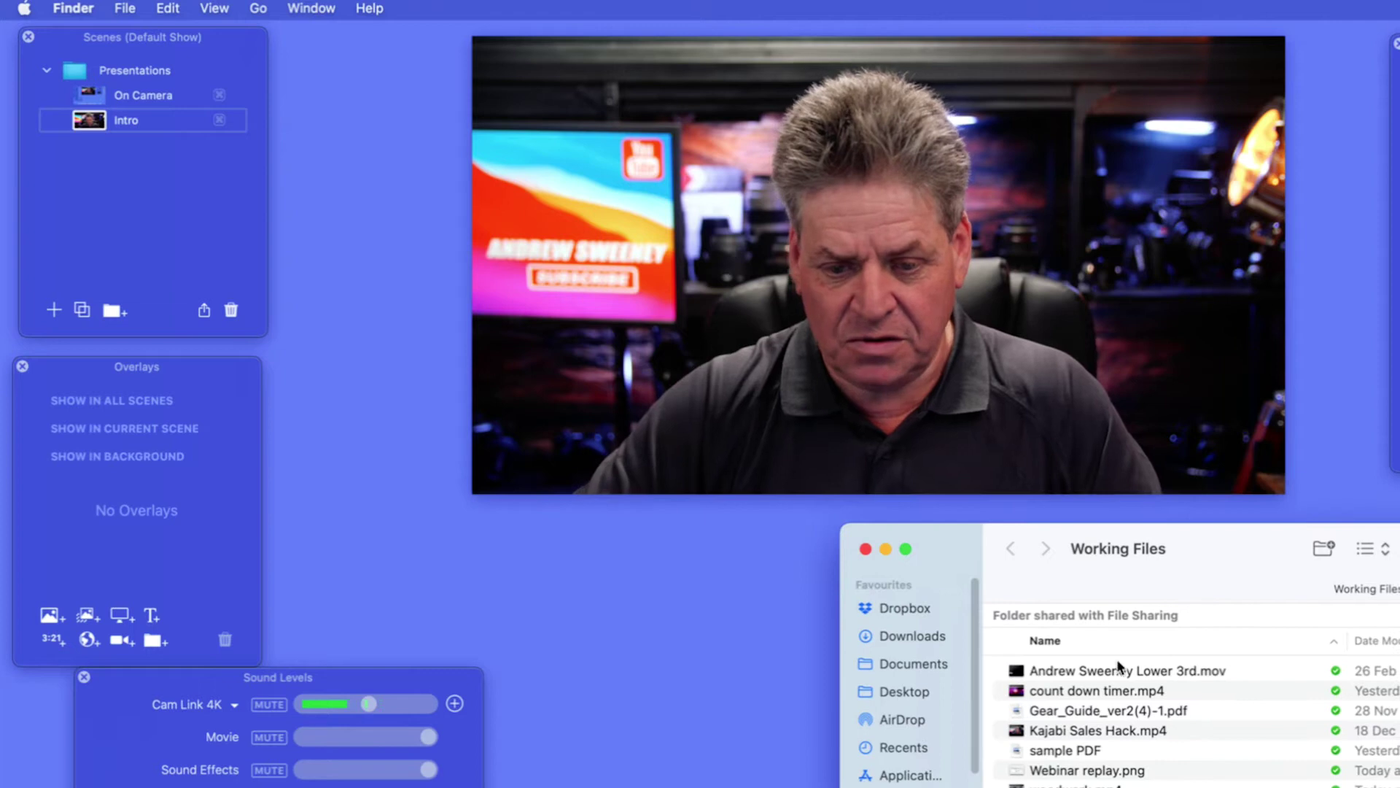
left_click_drag(1023, 697, 839, 271)
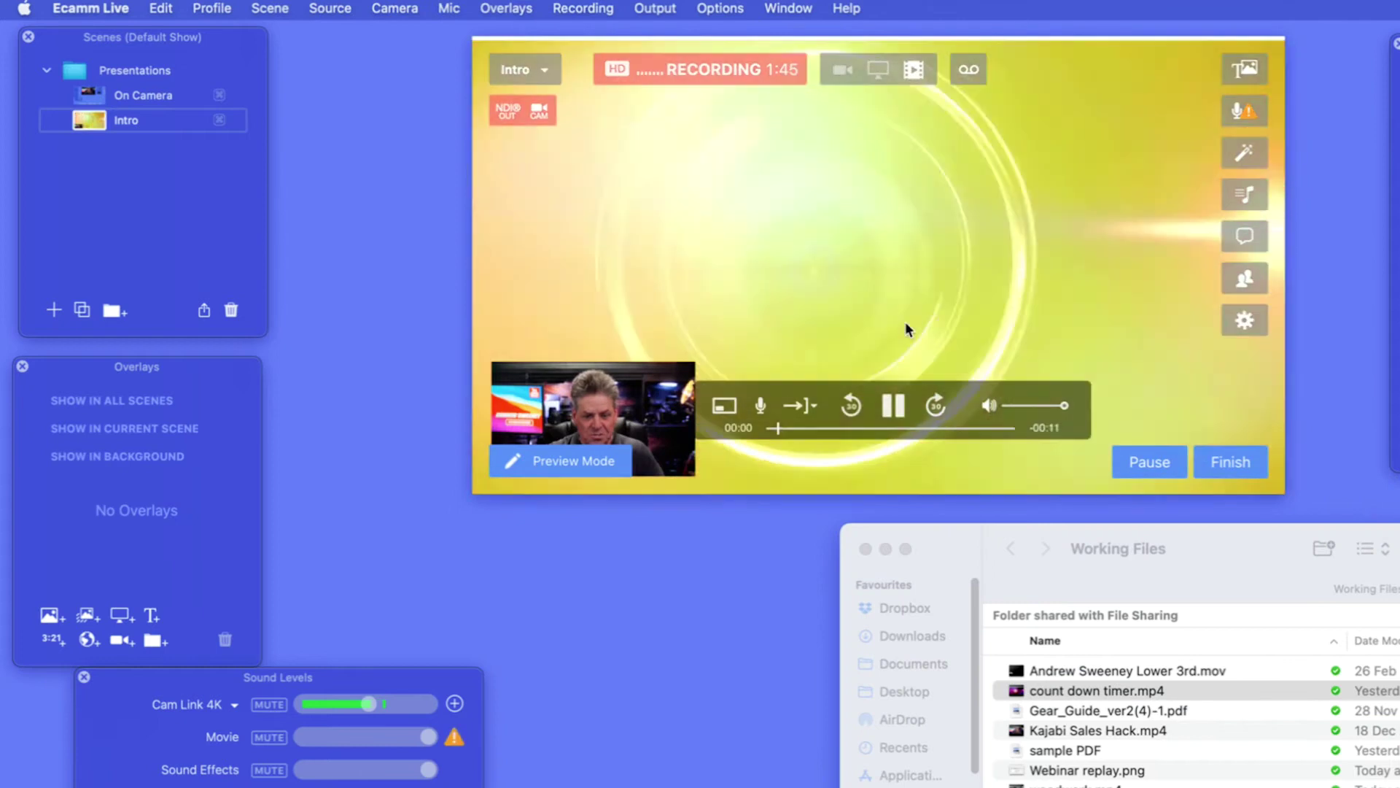
left_click(894, 405)
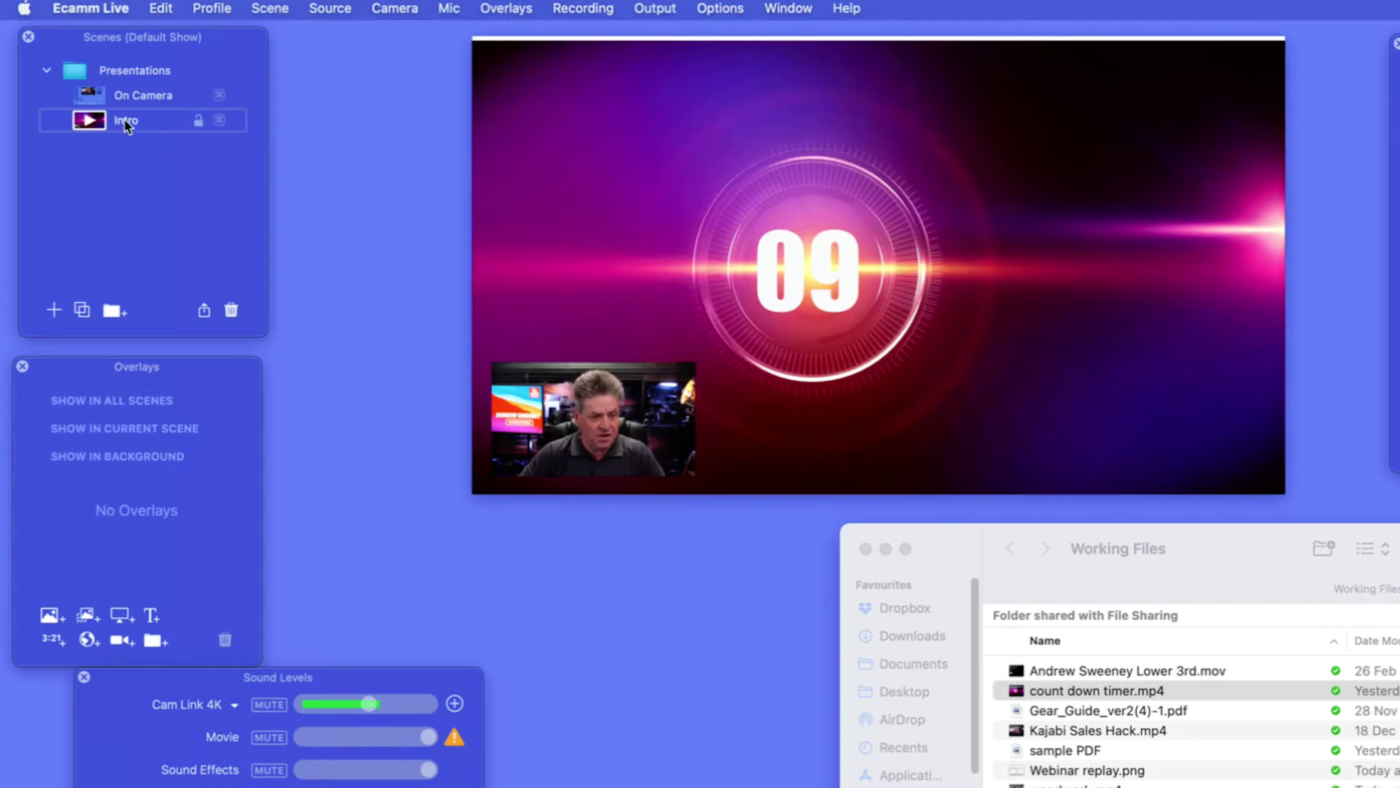
- Reorder Intro above On Camera and set its countdown video to Go To Next Scene when it ends
left_click_drag(126, 122, 125, 88)
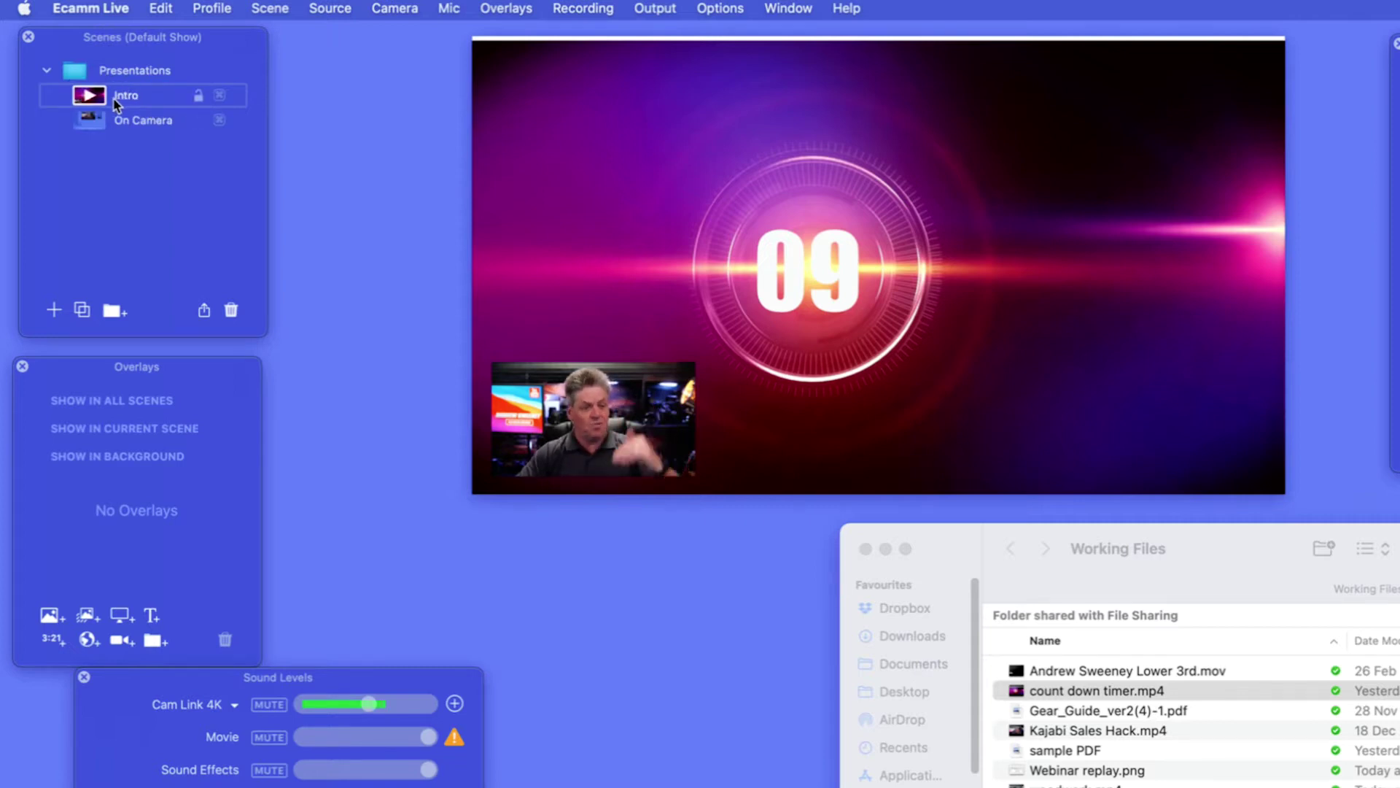
mouse_move(800, 337)
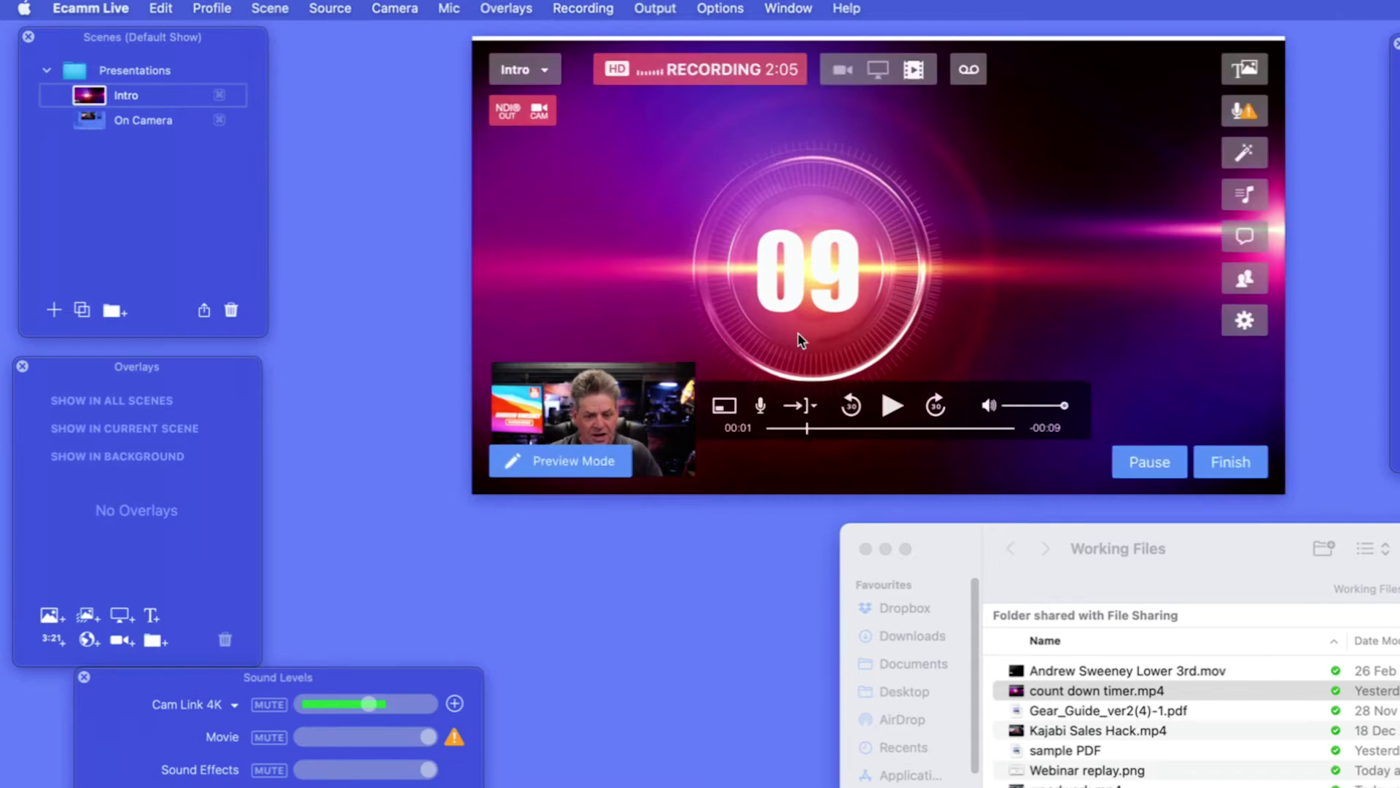
left_click(814, 407)
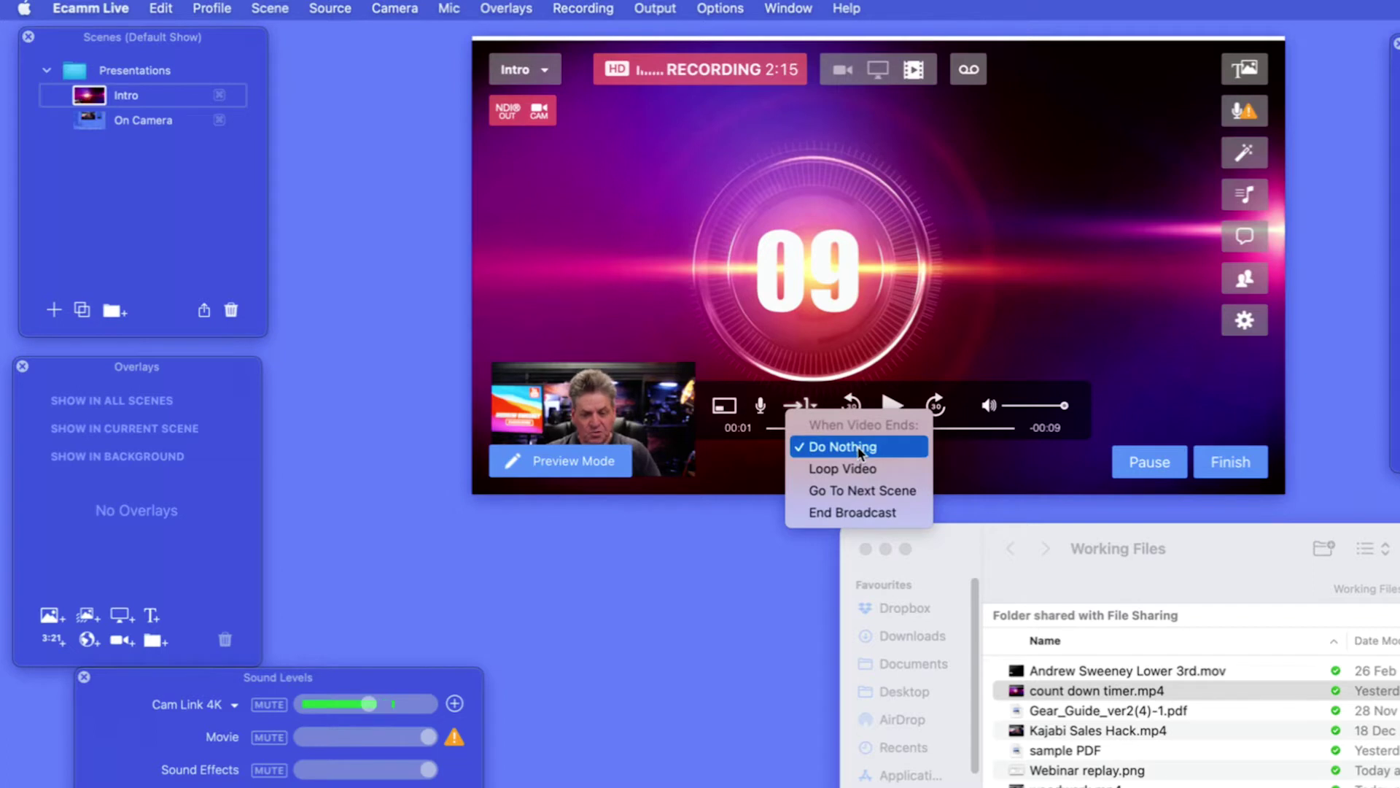
left_click(851, 492)
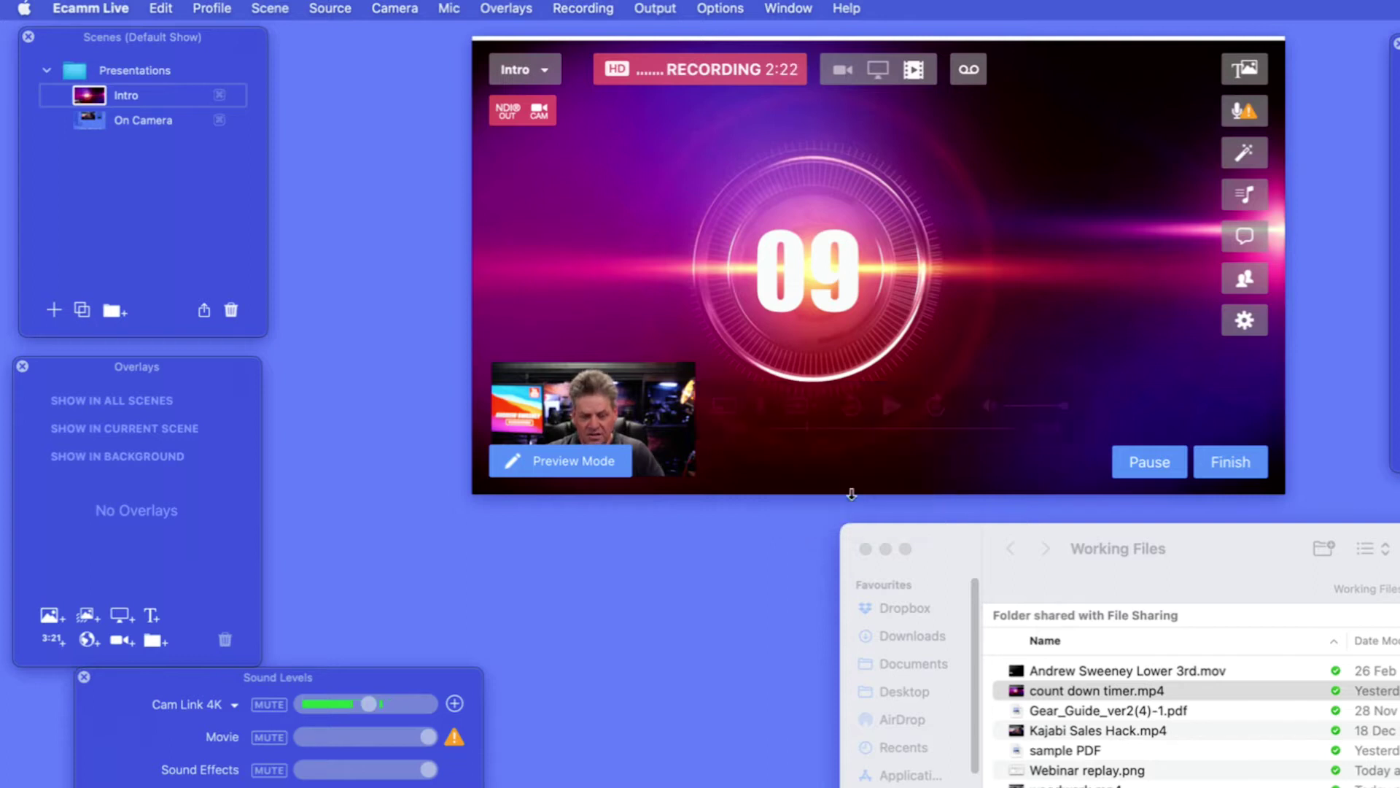
- Play the countdown from about 8 seconds in to test the scene change, and return to the Intro scene
left_click(954, 430)
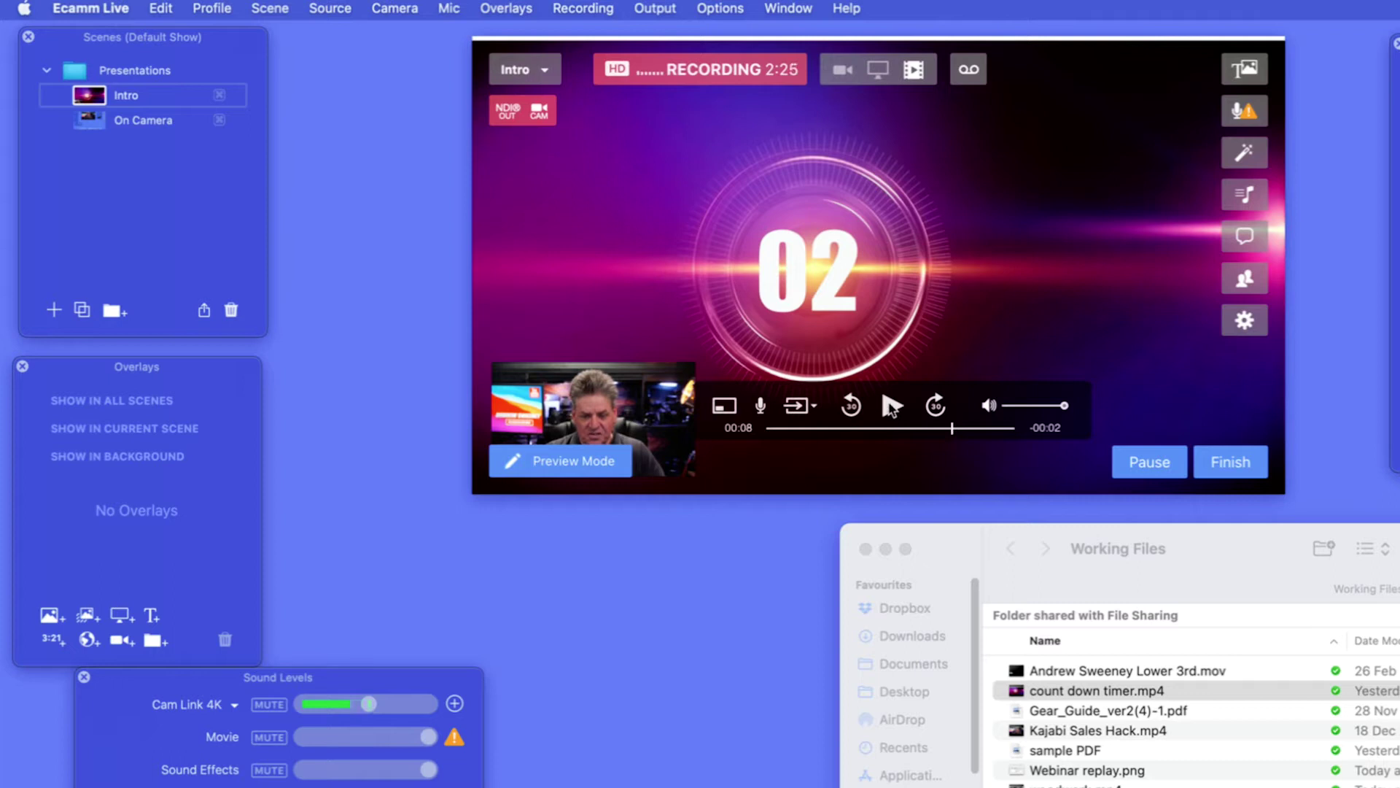
left_click(893, 407)
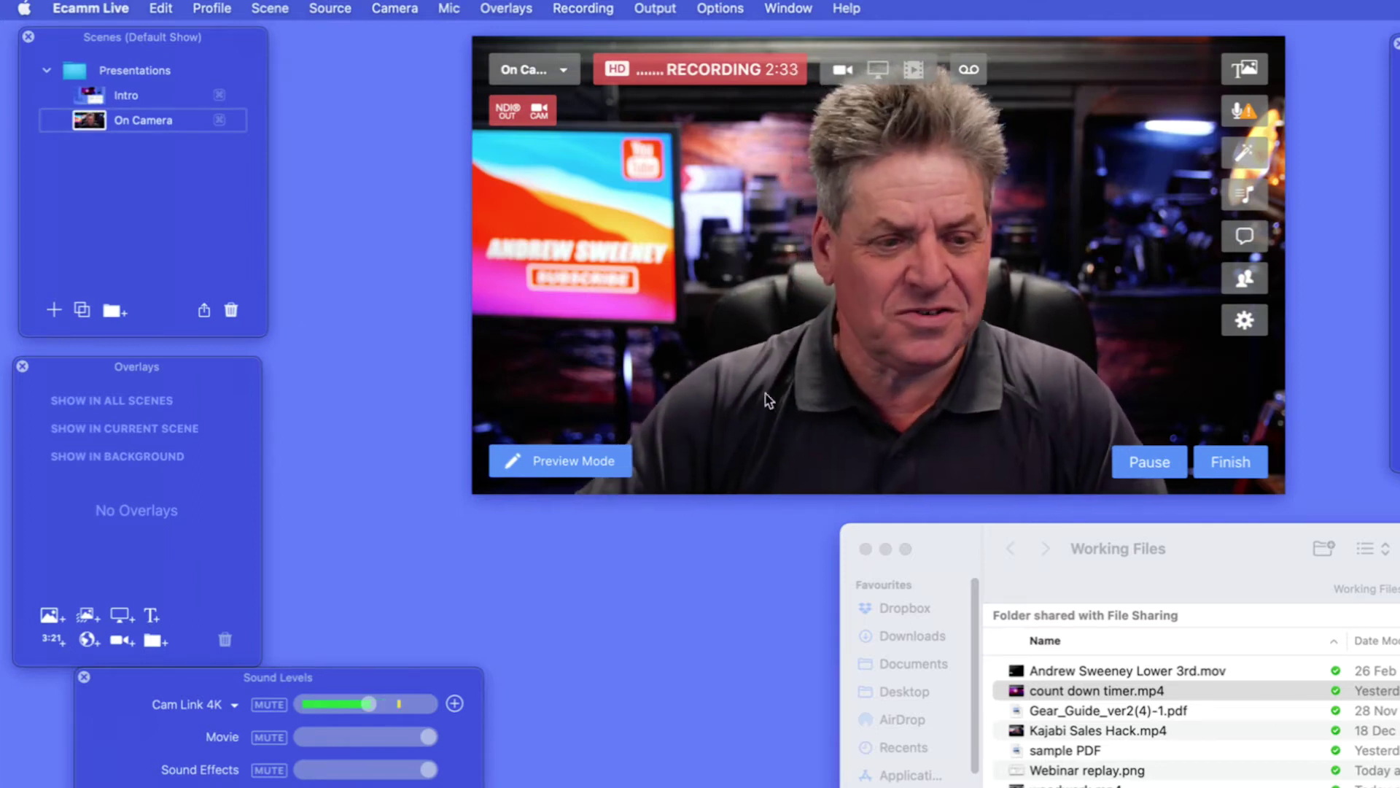
left_click(114, 102)
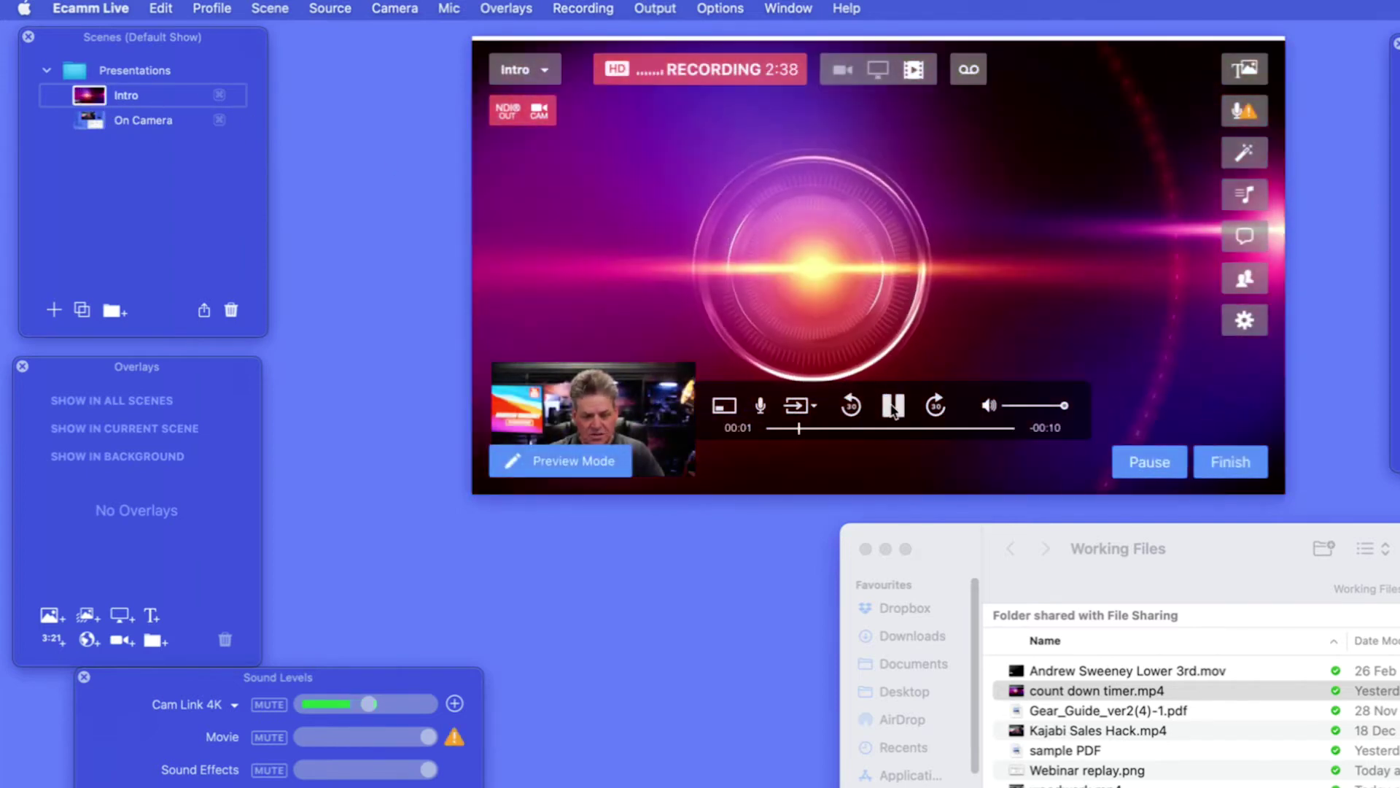
- Pause the countdown video and remove the camera picture-in-picture from the Intro scene
left_click(892, 403)
mouse_move(506, 383)
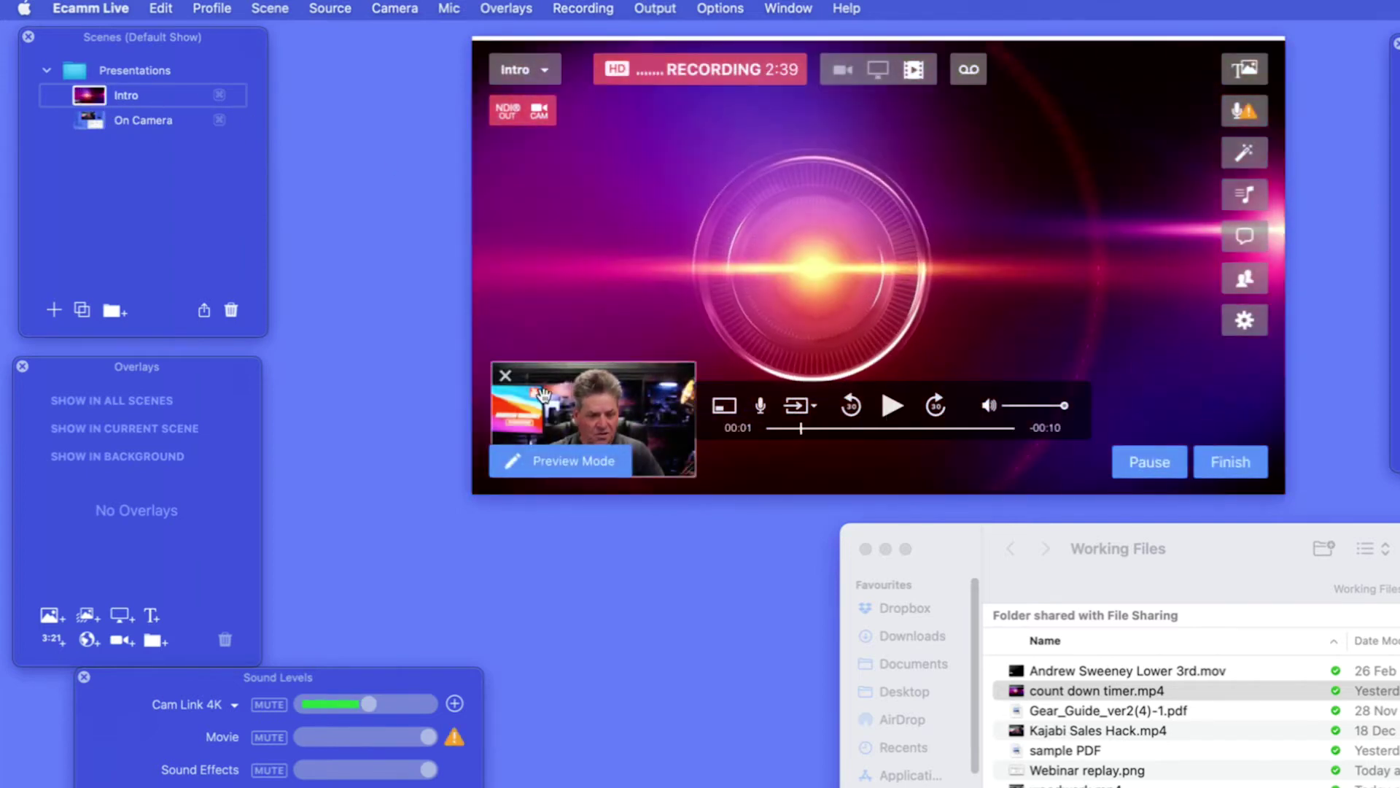
left_click(505, 377)
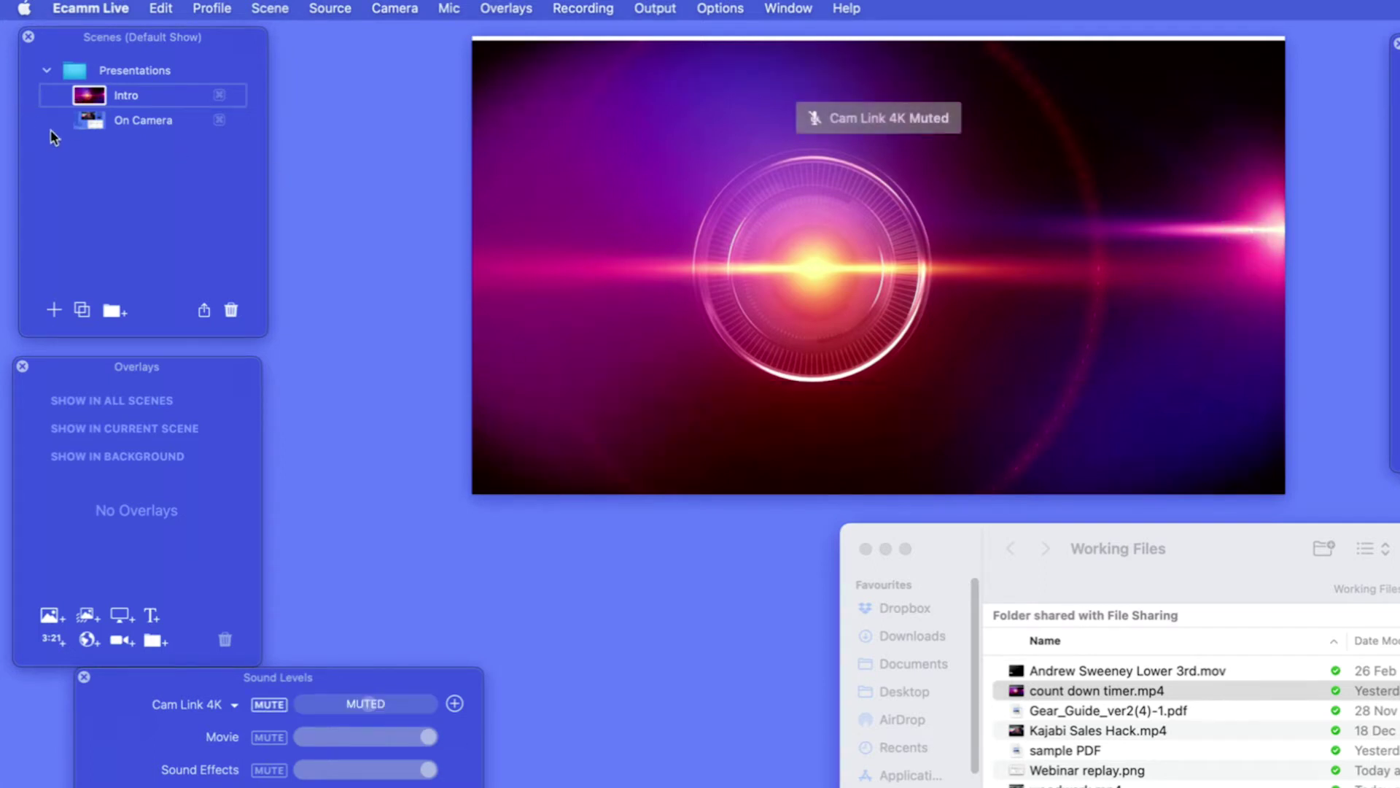
- Switch to the On Camera scene and add a new scene after it named "Pre Recorded"
left_click(89, 125)
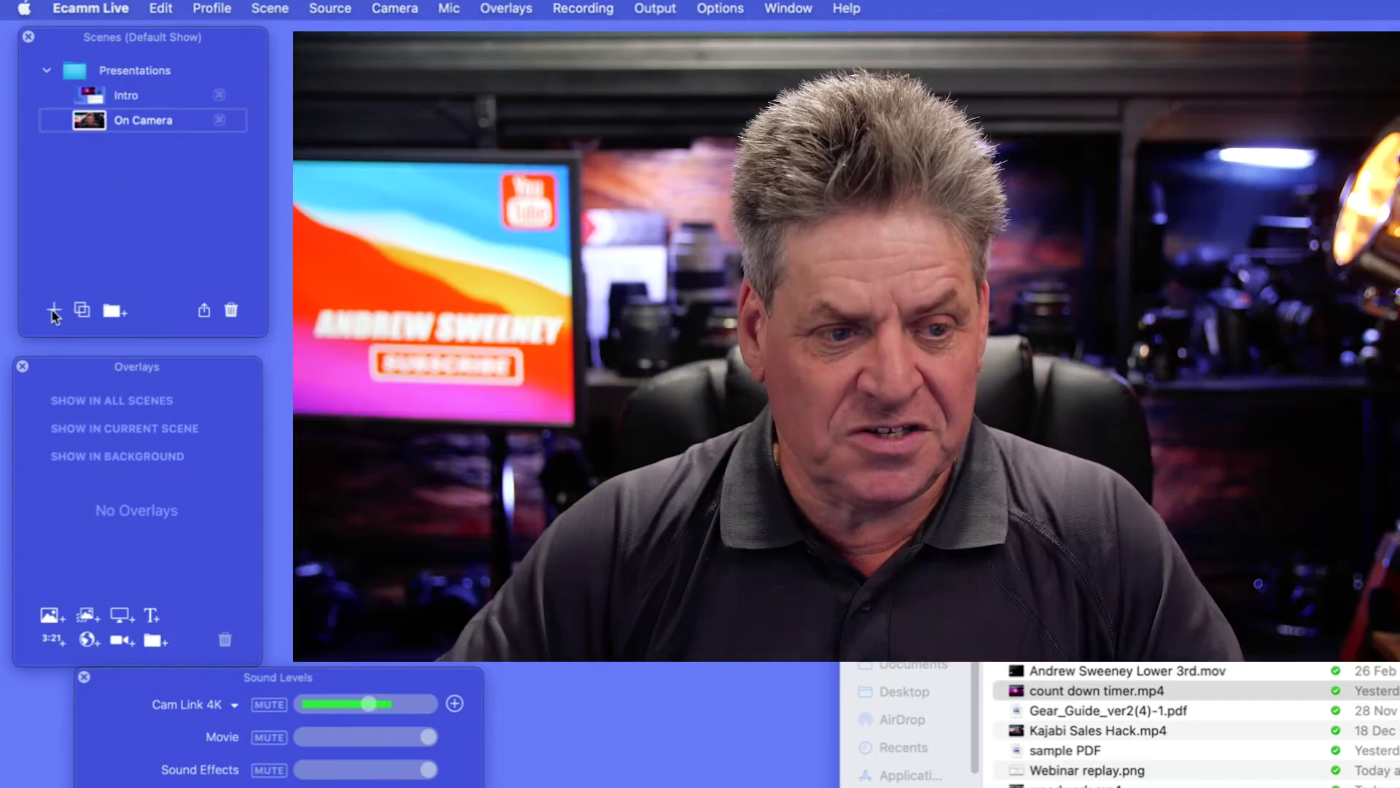
left_click(54, 311)
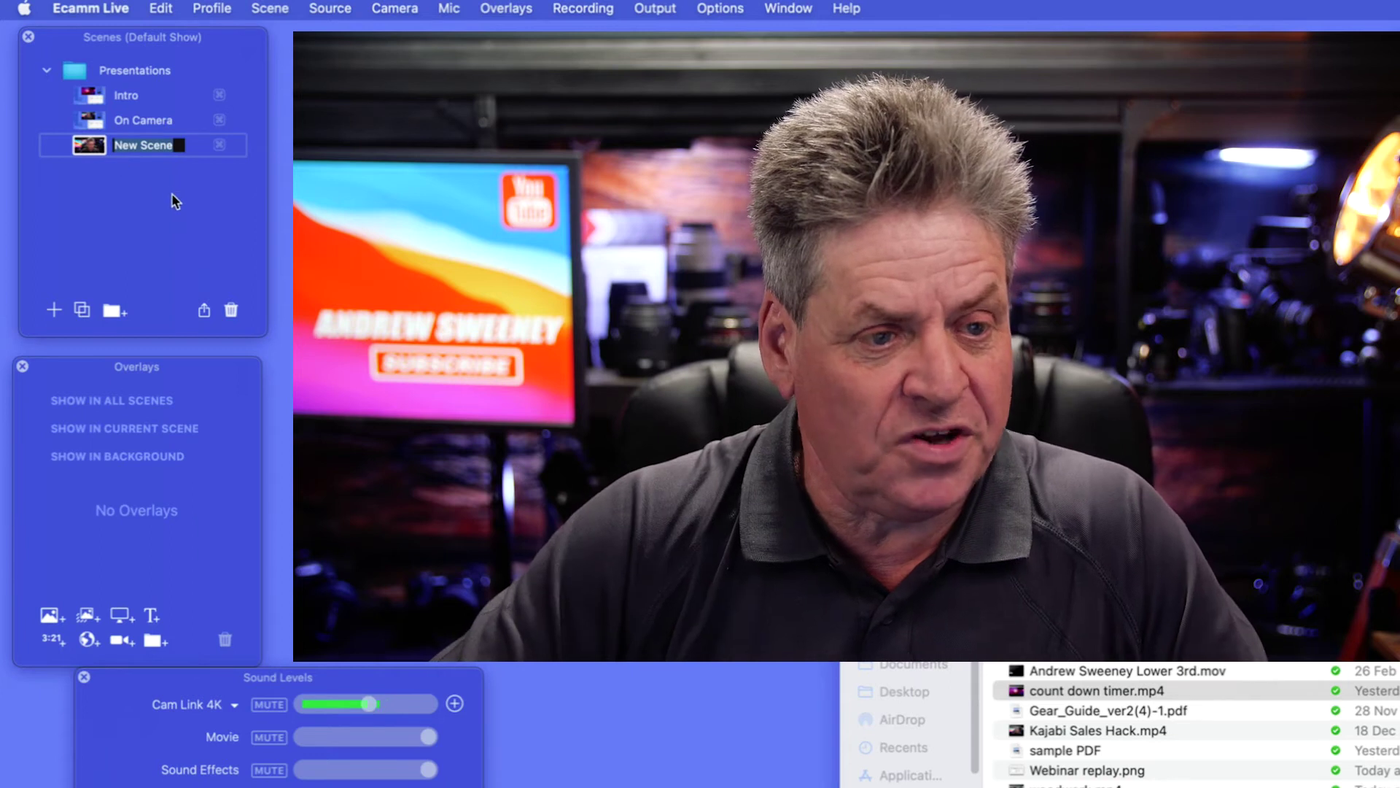
type("P")
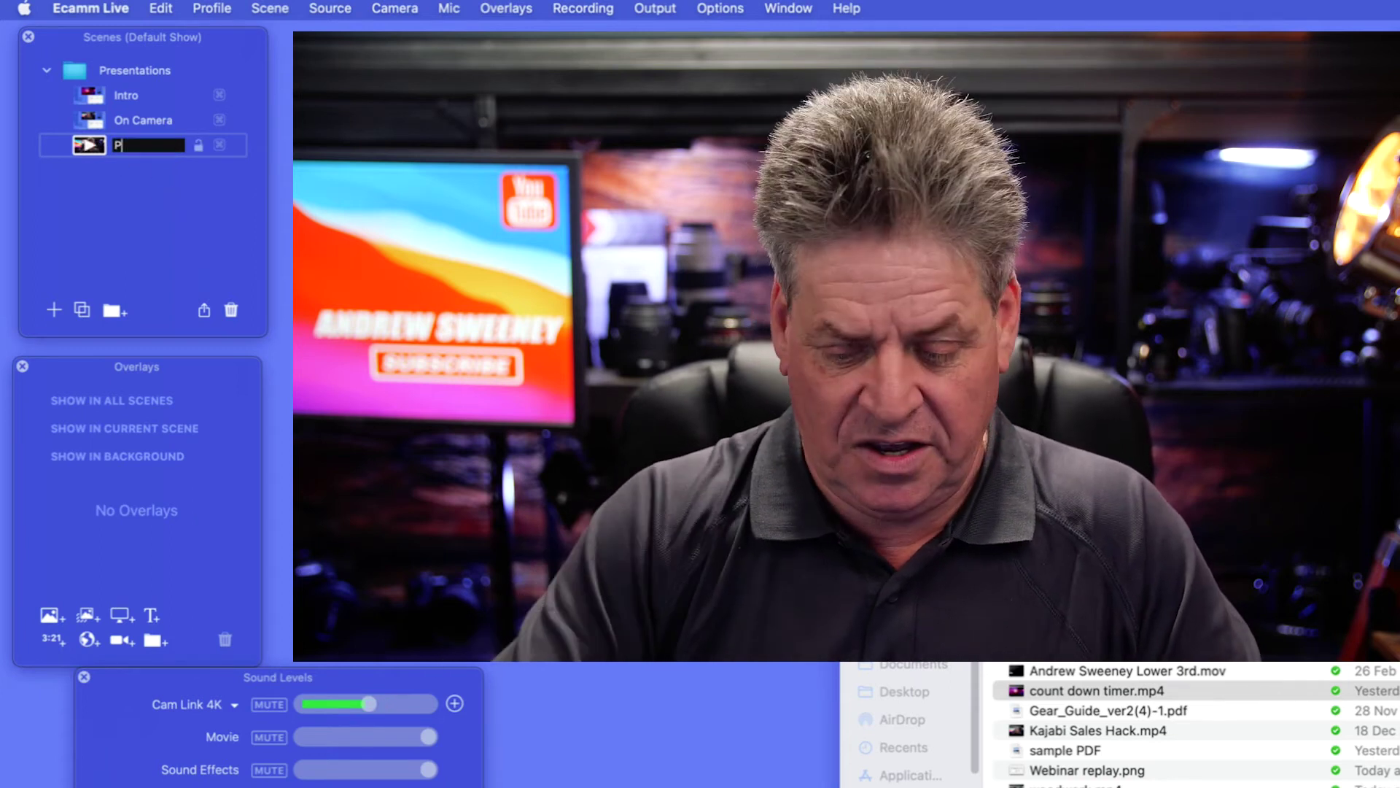
type("re Re")
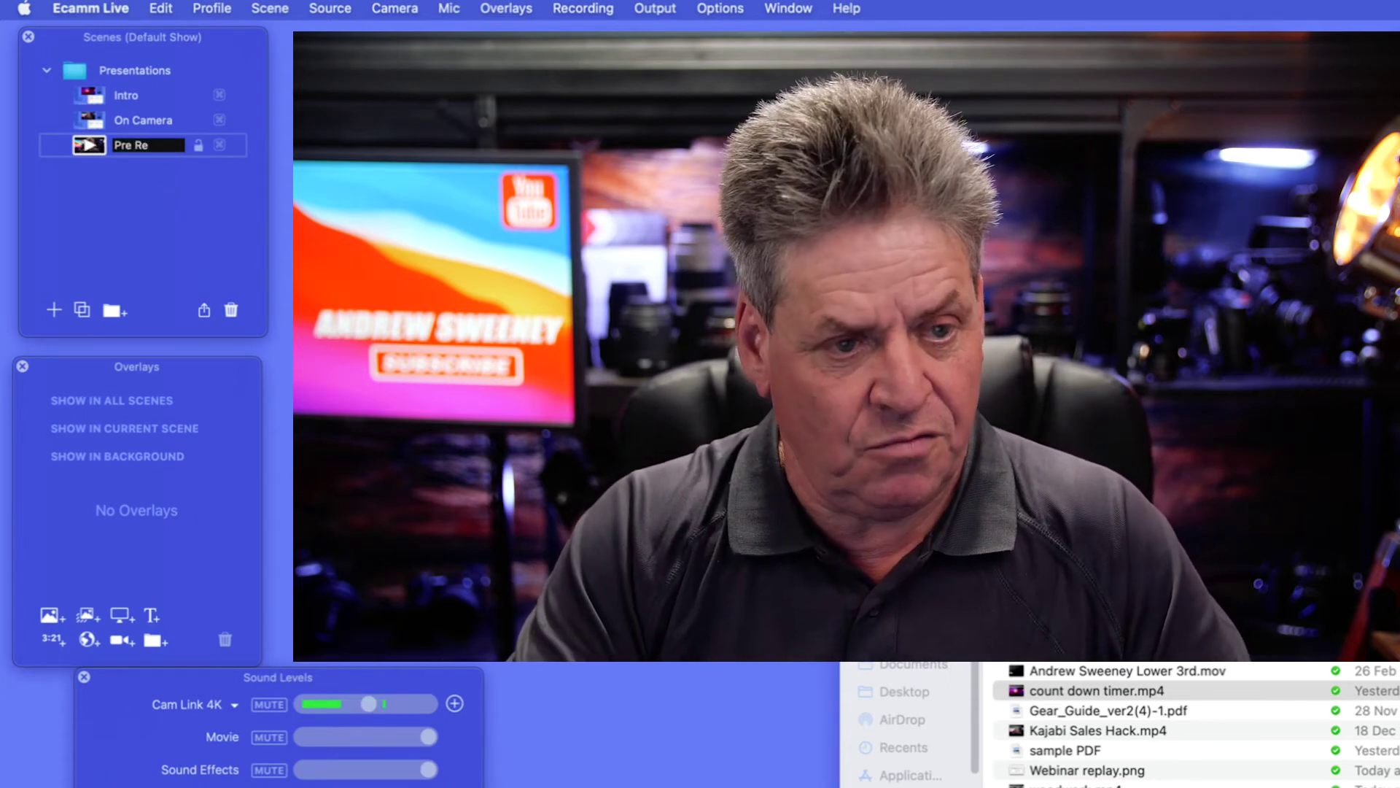
type("corded")
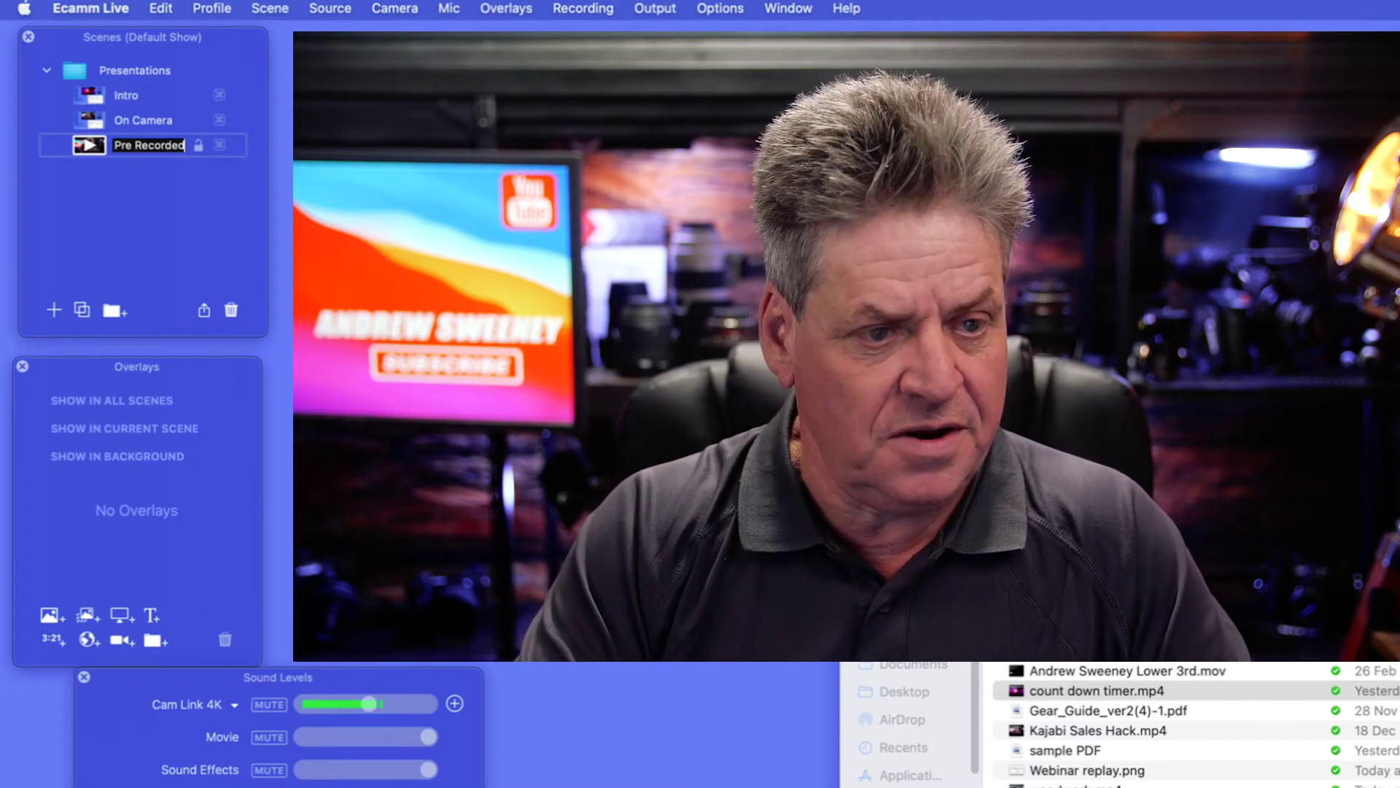
key("Return")
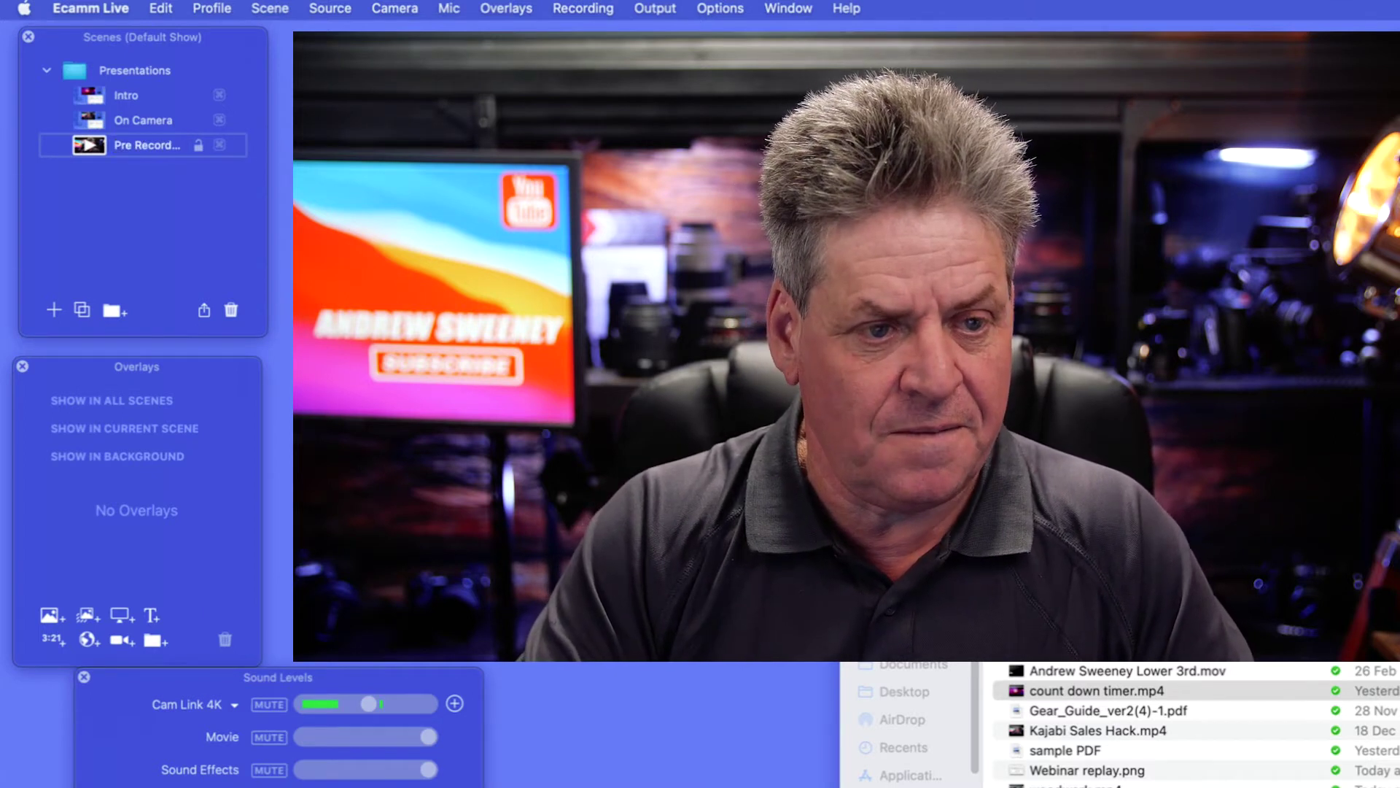
- Switch to Finder, place "Kajabi Sales Hack.mp4" into the Pre Recorded scene, and pause its playback
key("super+Tab")
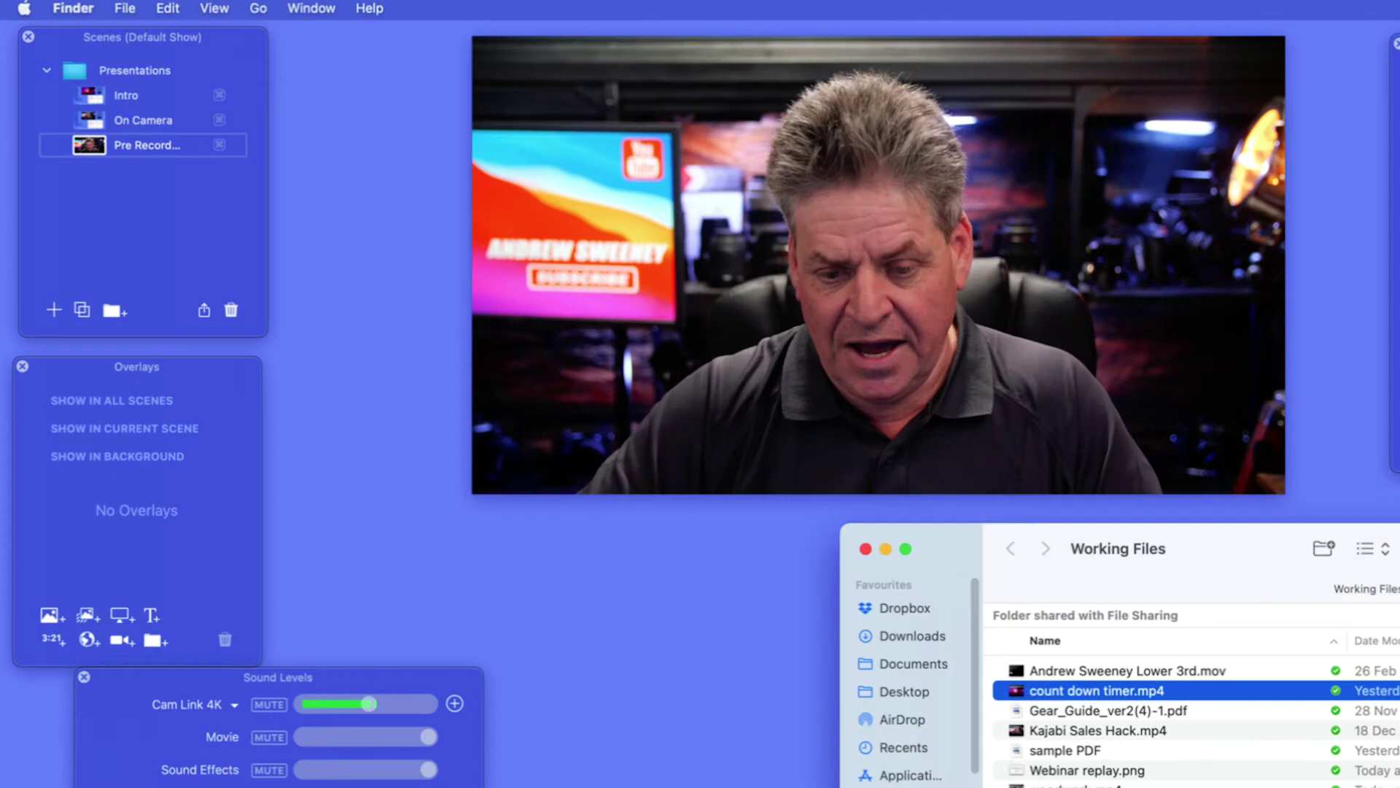
left_click_drag(1084, 731, 838, 282)
left_click(905, 405)
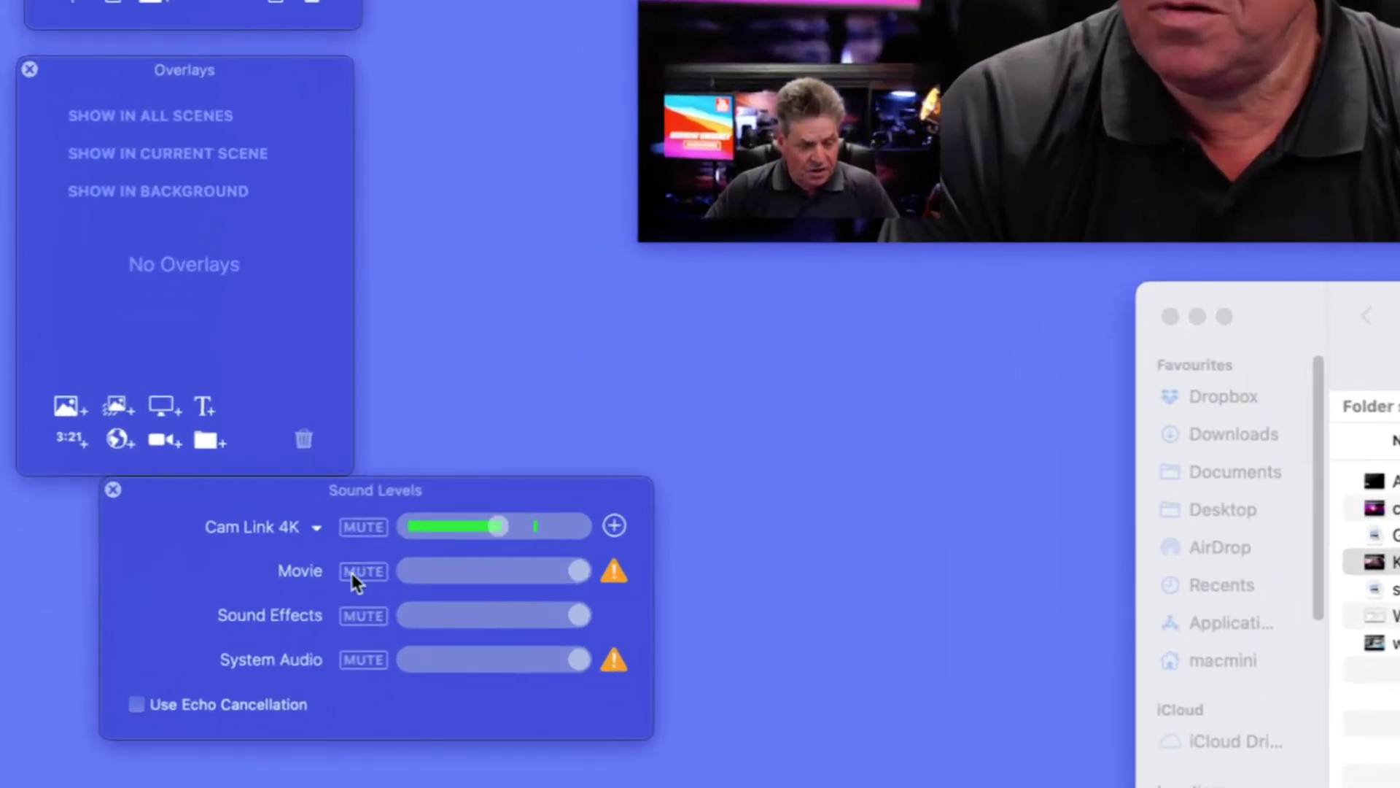
- Mute the Movie audio in the sound levels and resume playing the pre-recorded video
left_click(357, 571)
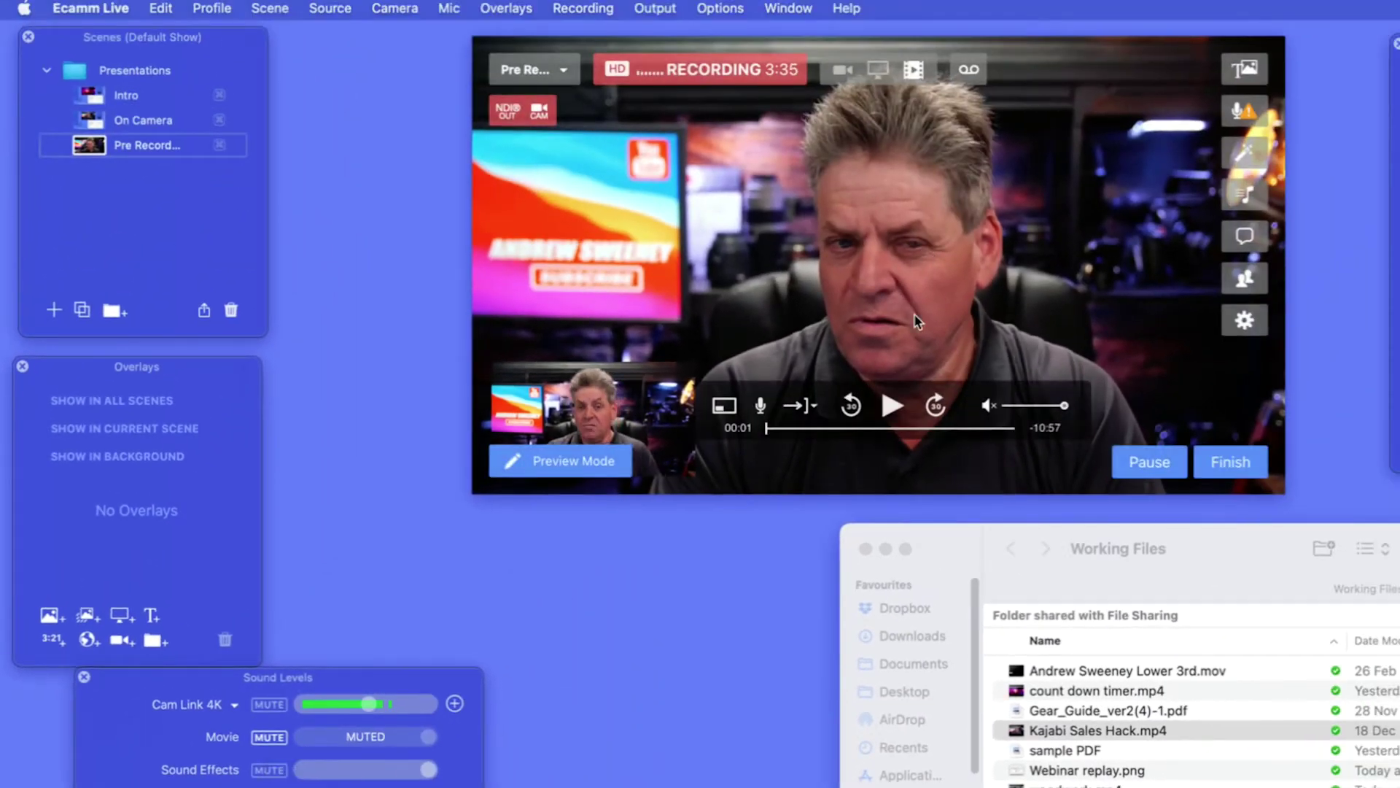
left_click(899, 411)
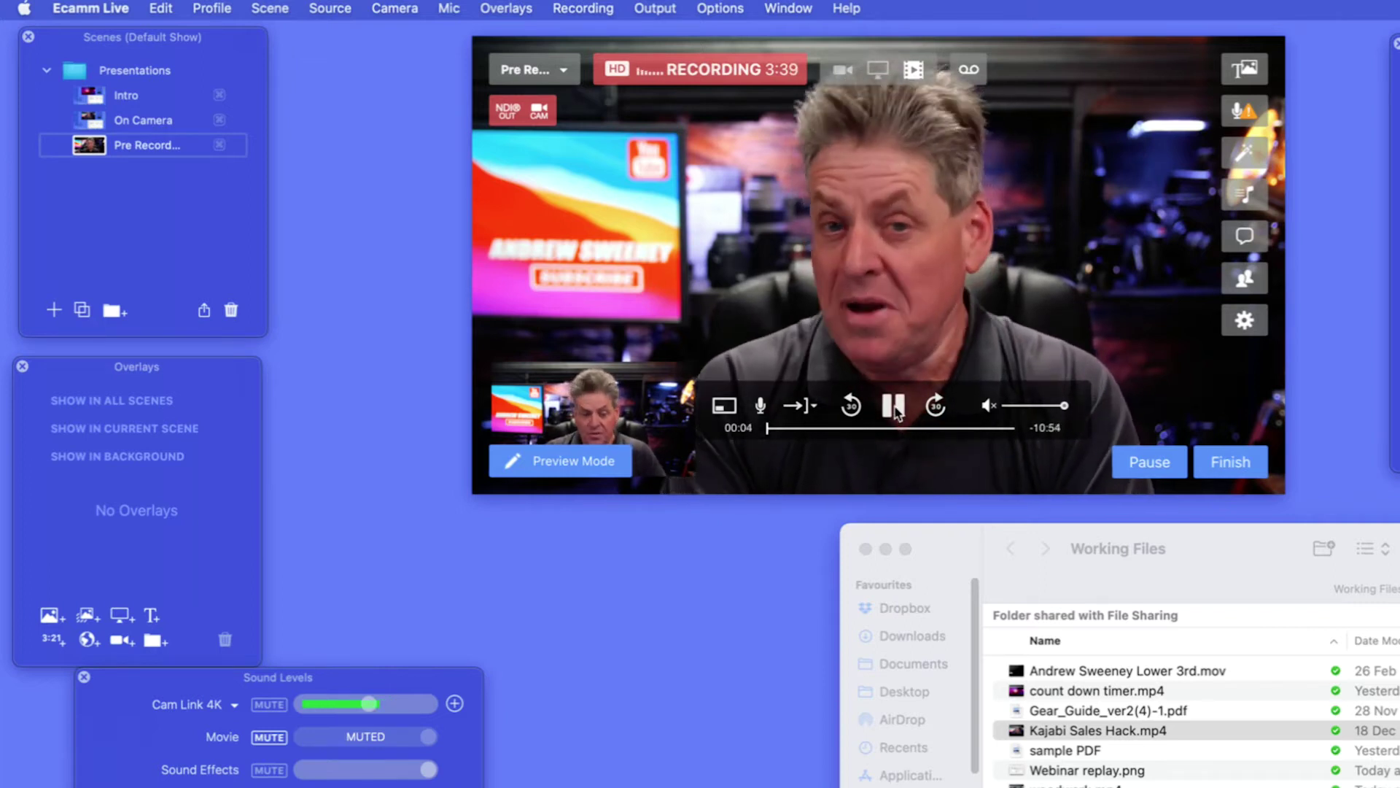
- Pause the pre-recorded video, enlarge the camera picture-in-picture in the frame's upper-right corner, and give it a Square shape
left_click(892, 406)
left_click_drag(661, 413, 1097, 91)
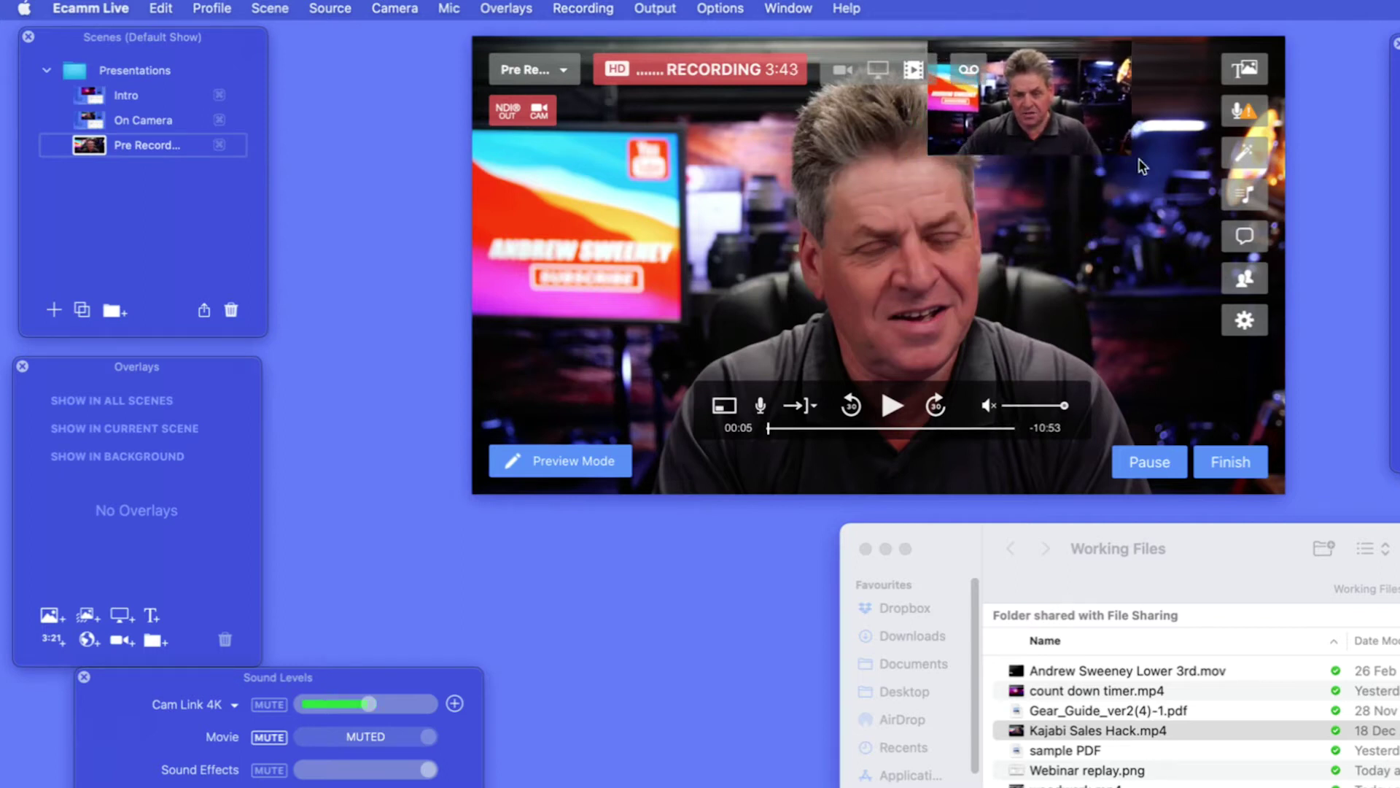
left_click_drag(1132, 155, 1280, 240)
right_click(1099, 178)
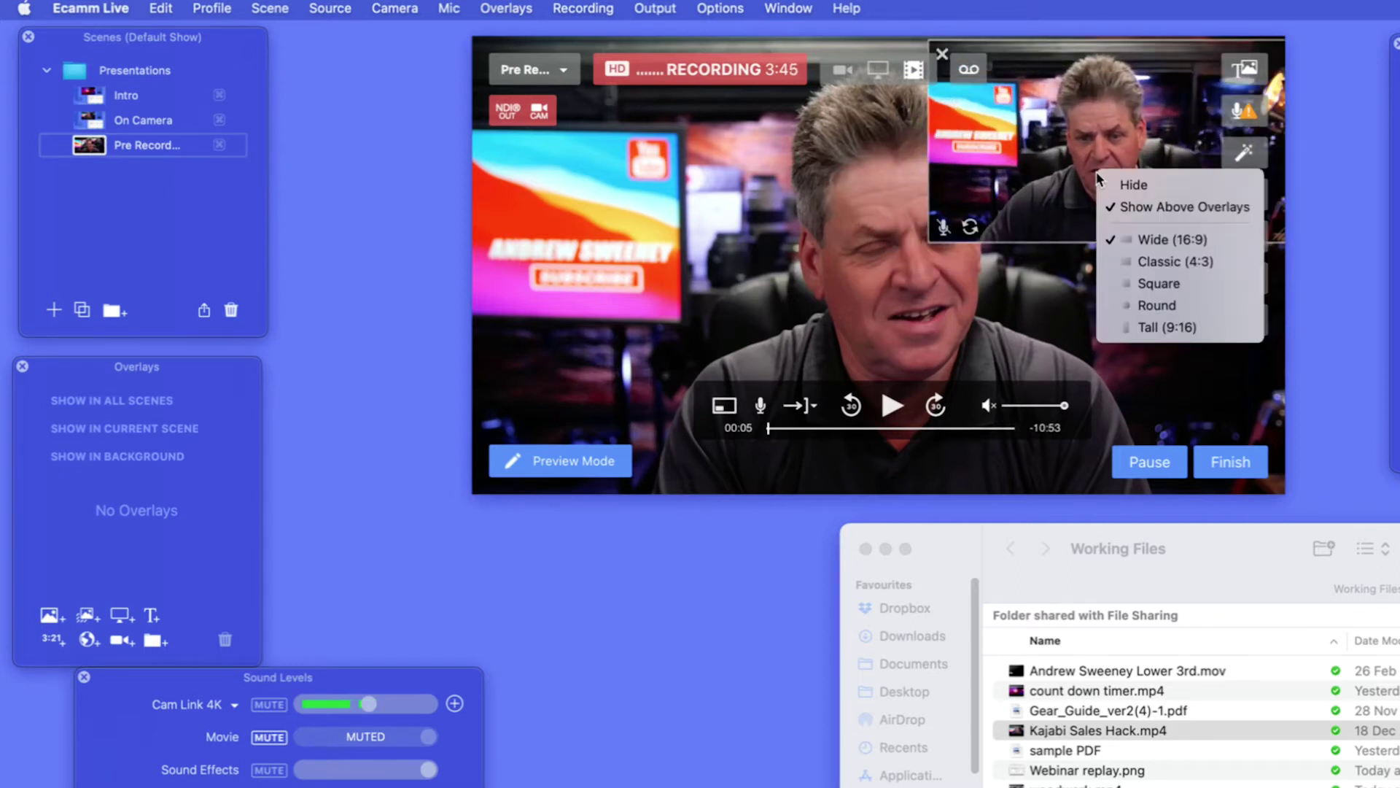
left_click(1126, 284)
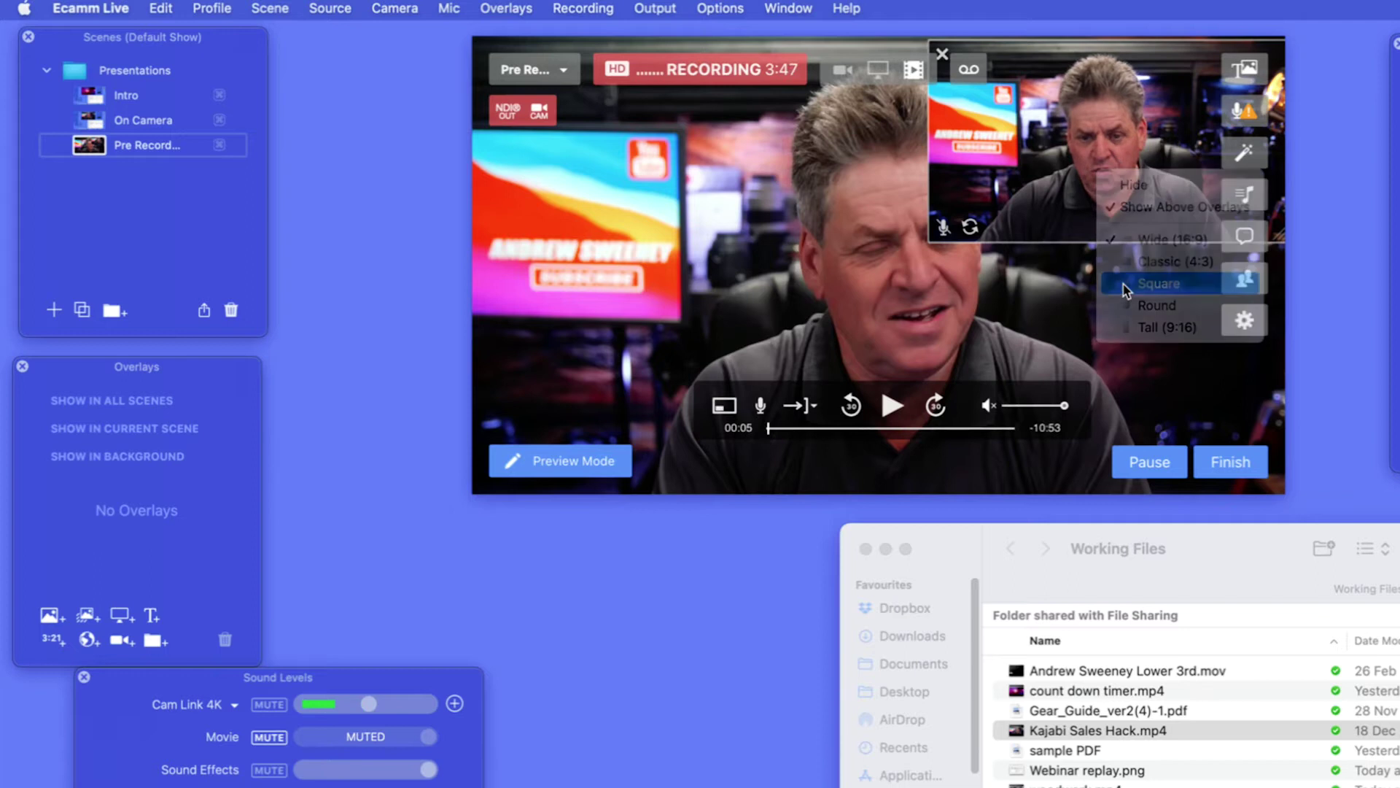
- Reposition the square picture-in-picture against the frame's left edge, enlarge it, and resume the pre-recorded video
left_click_drag(1085, 134, 633, 285)
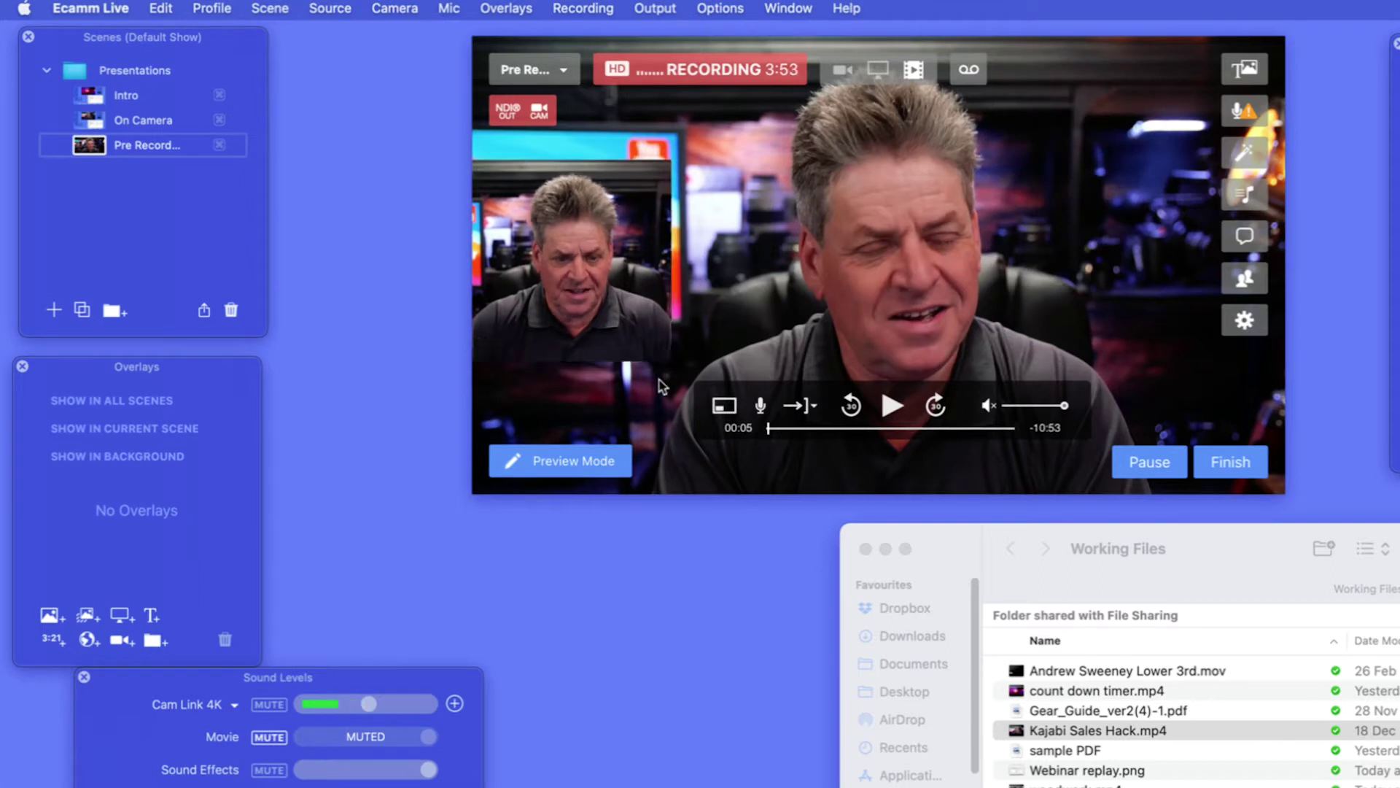
left_click_drag(666, 356, 722, 412)
left_click(895, 410)
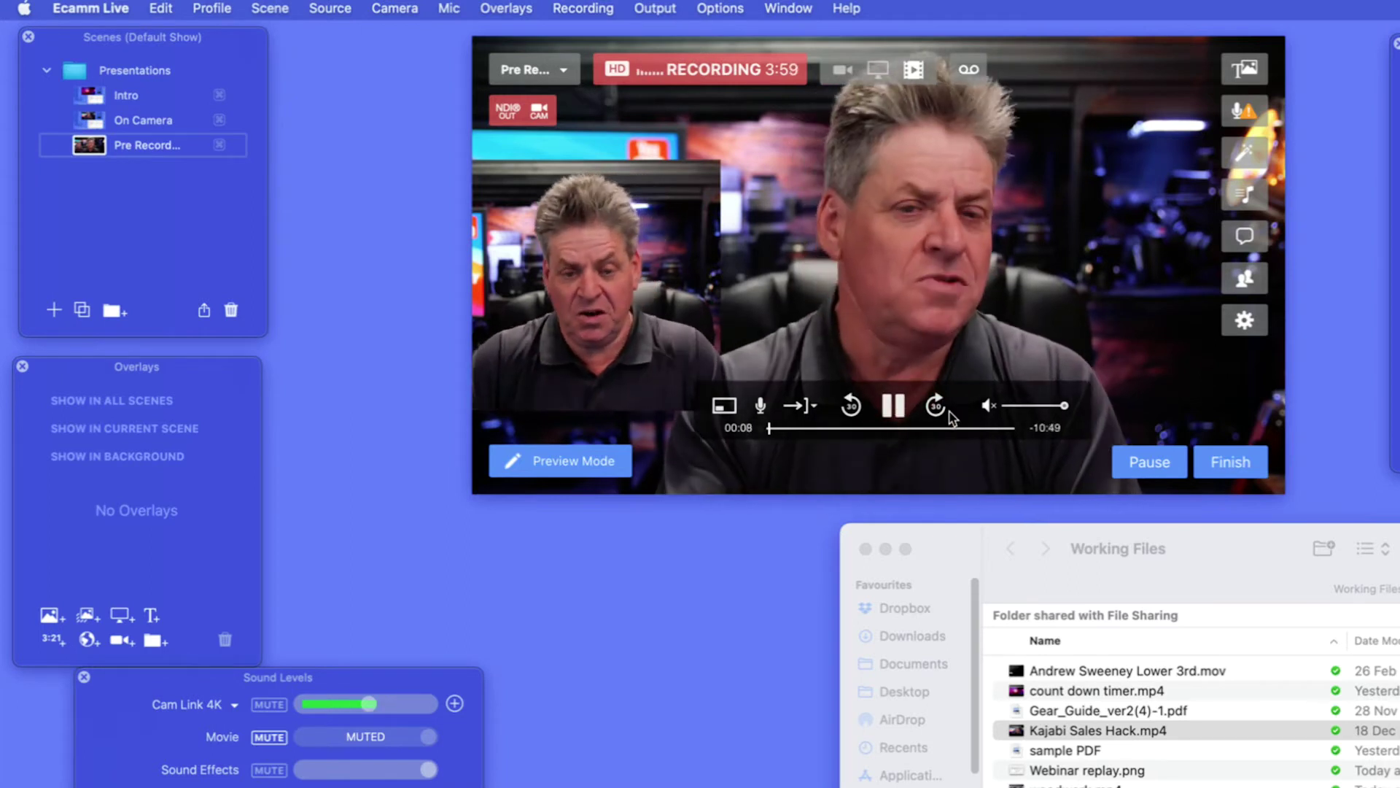
key("space")
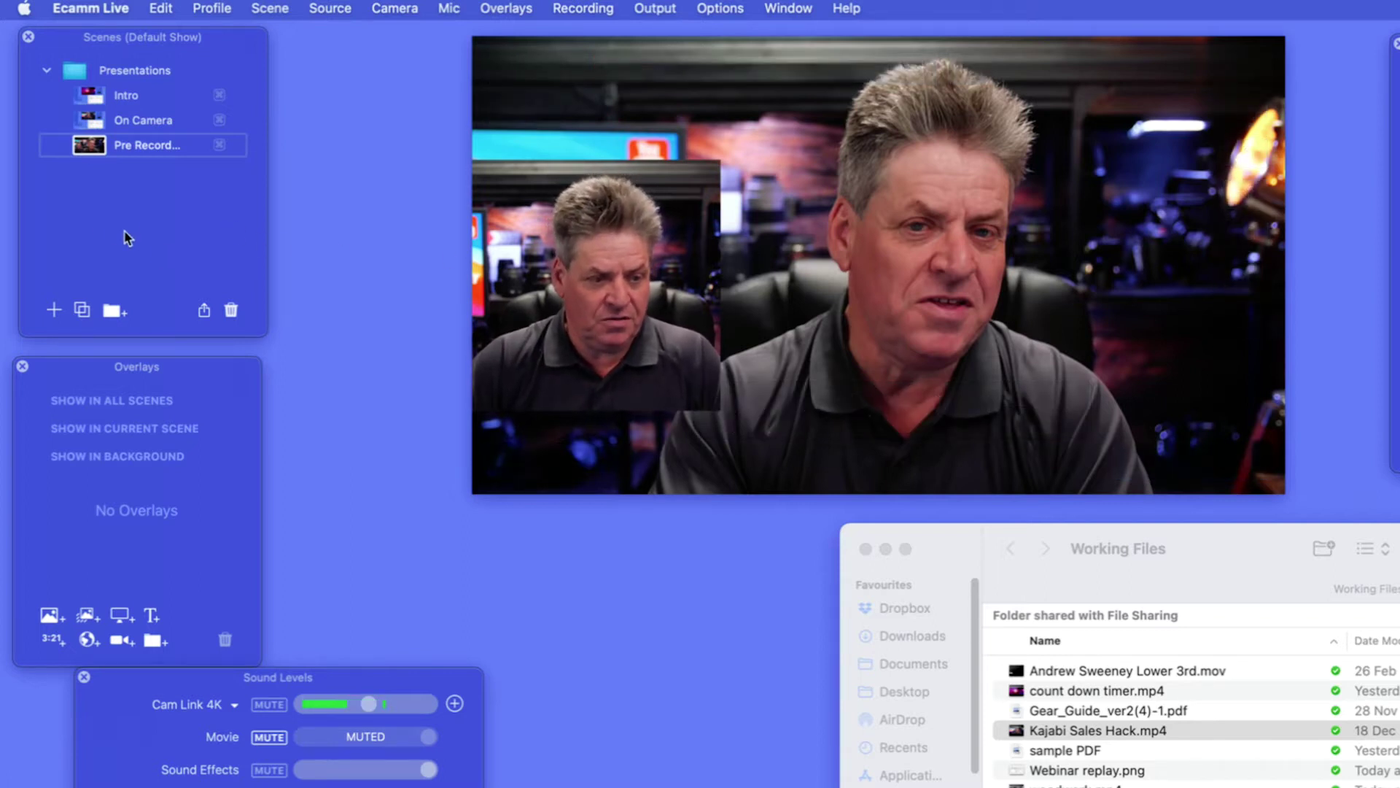
- Add a new scene after Pre Recorded and name it "Temp"
left_click(55, 312)
double_click(146, 169)
type("Temp")
key("Return")
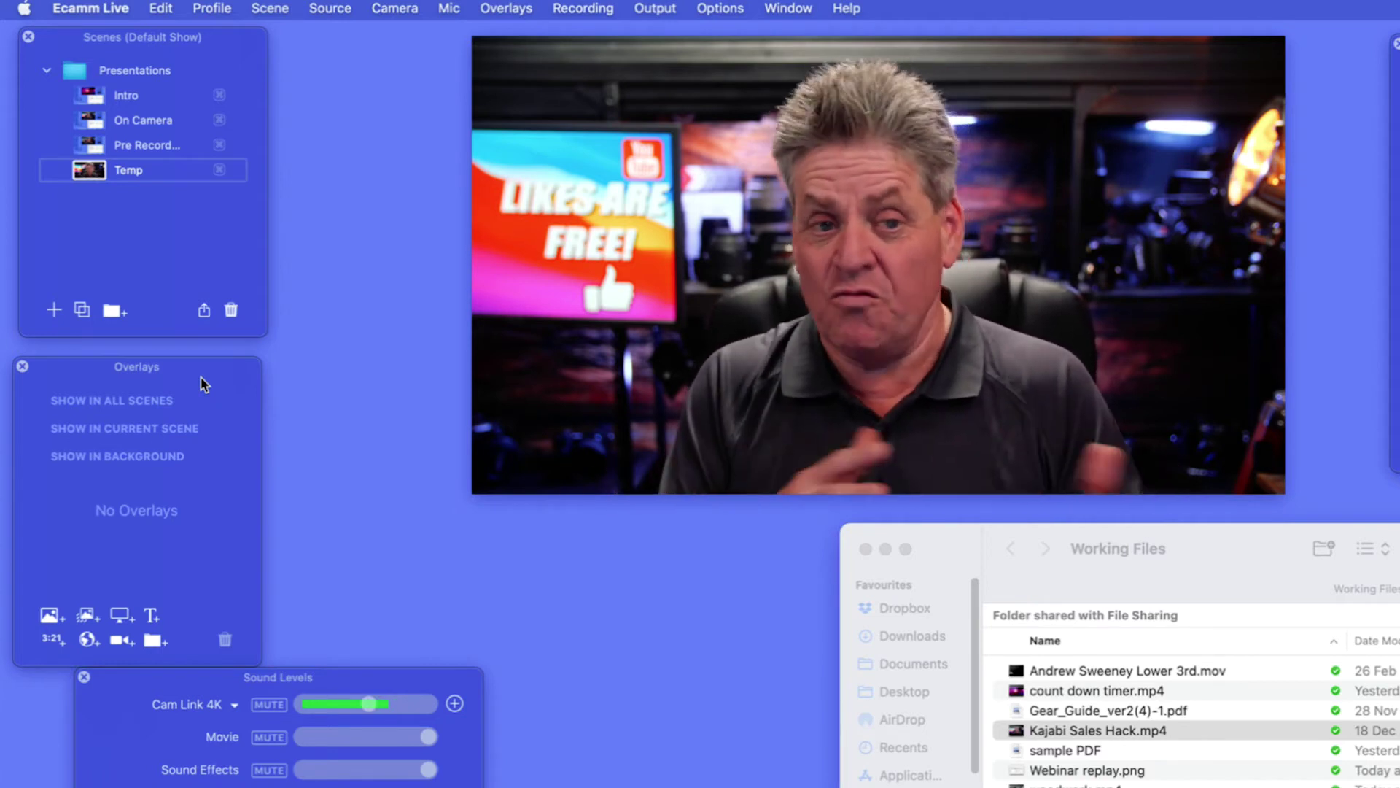
- Align the Overlays panel under the Scenes panel and add woodwork.mp4 to the Temp scene as an animated overlay
left_click_drag(175, 378, 194, 369)
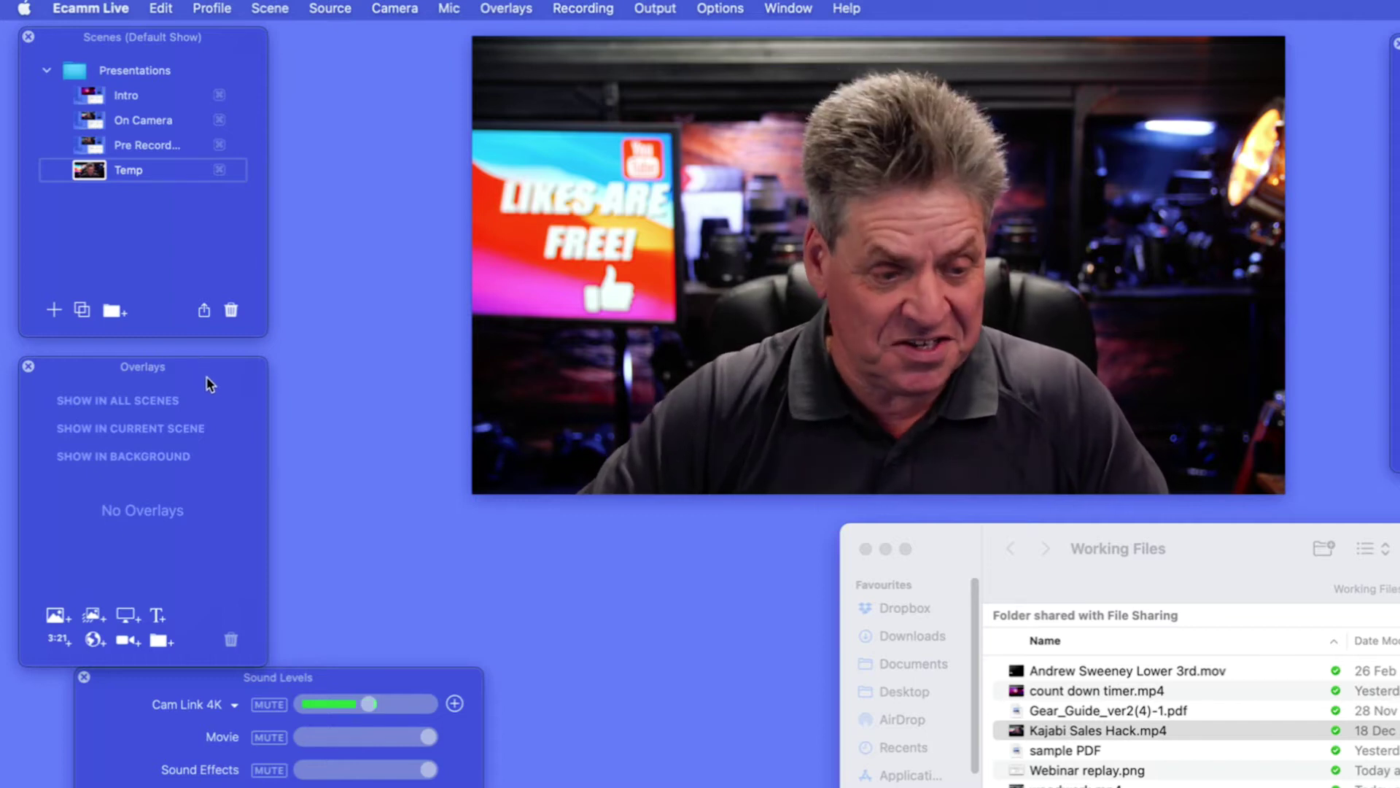
left_click(93, 617)
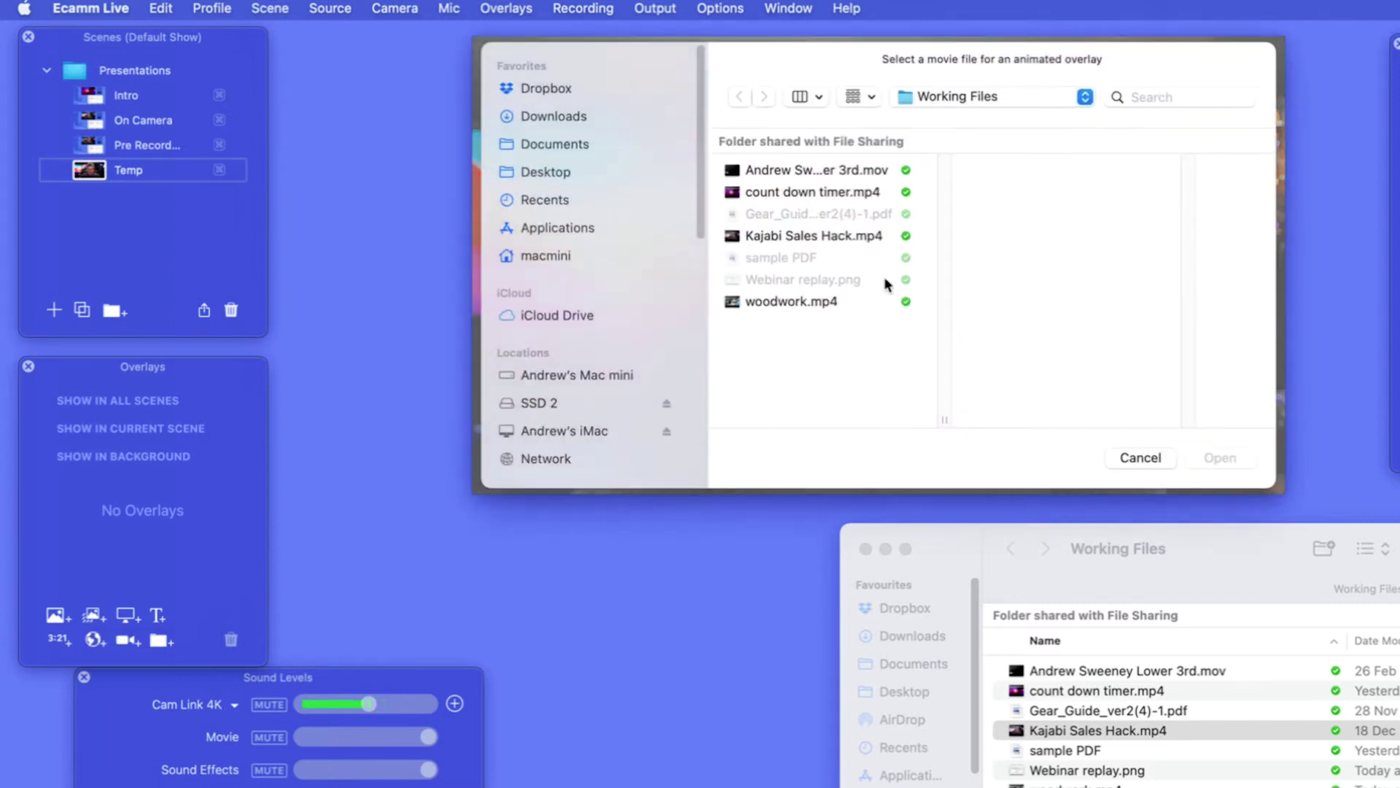
left_click(771, 301)
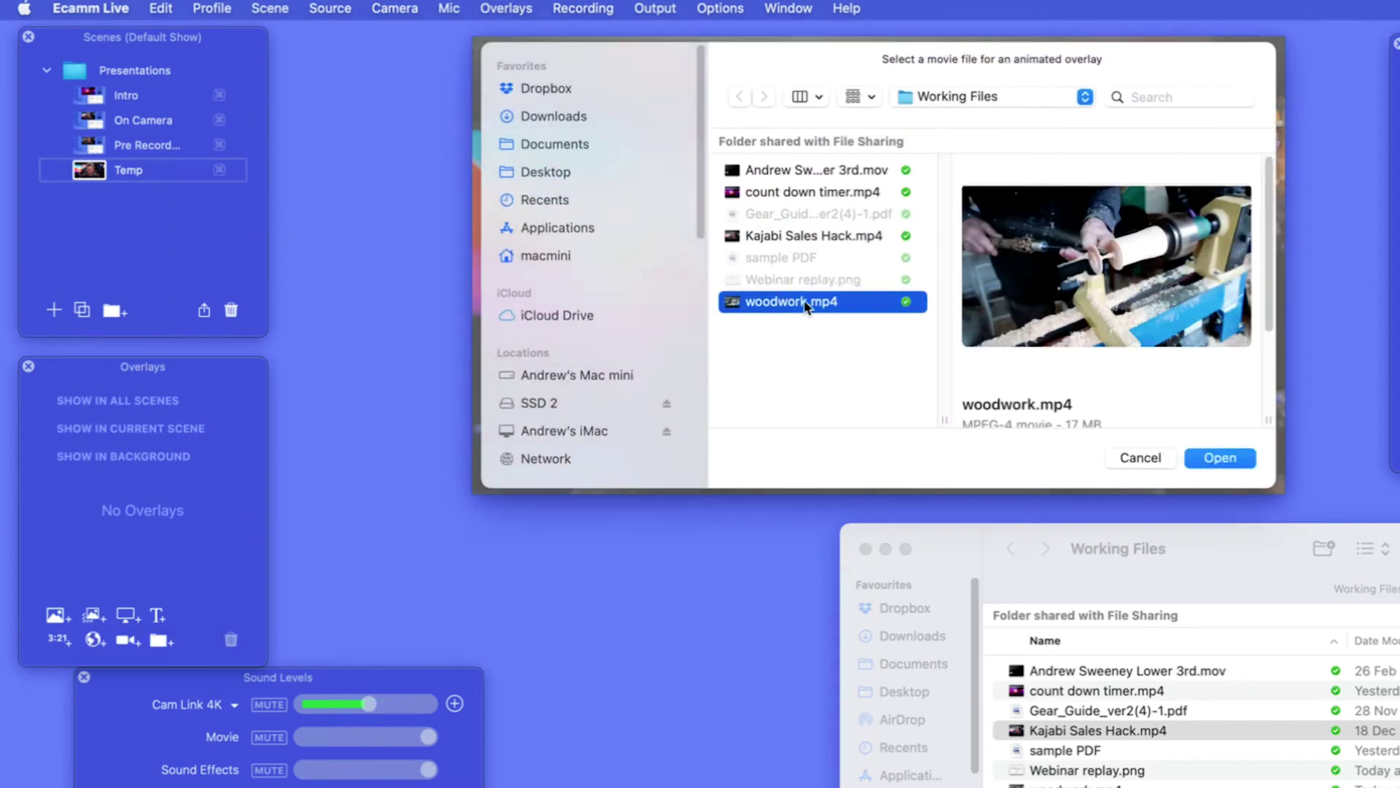
left_click(1242, 464)
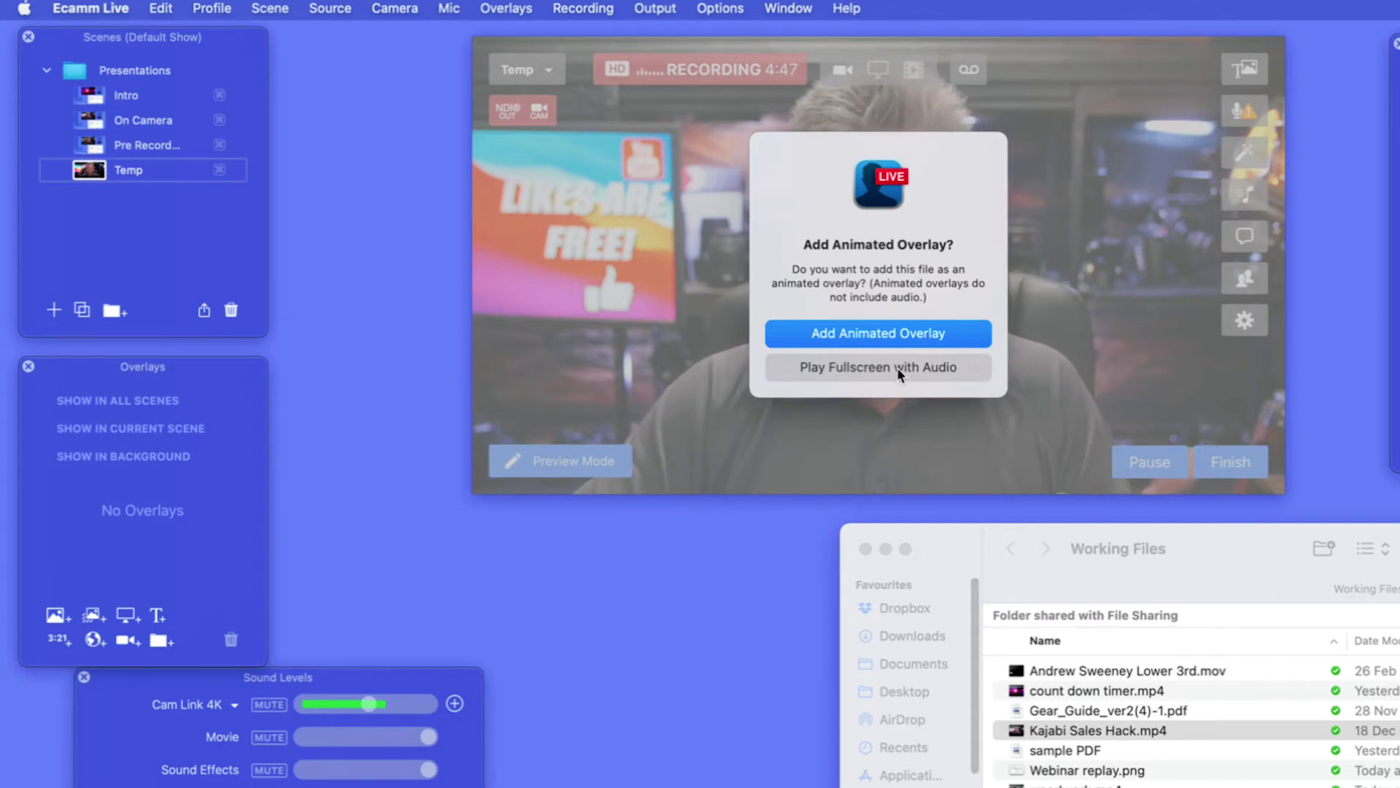
left_click(868, 335)
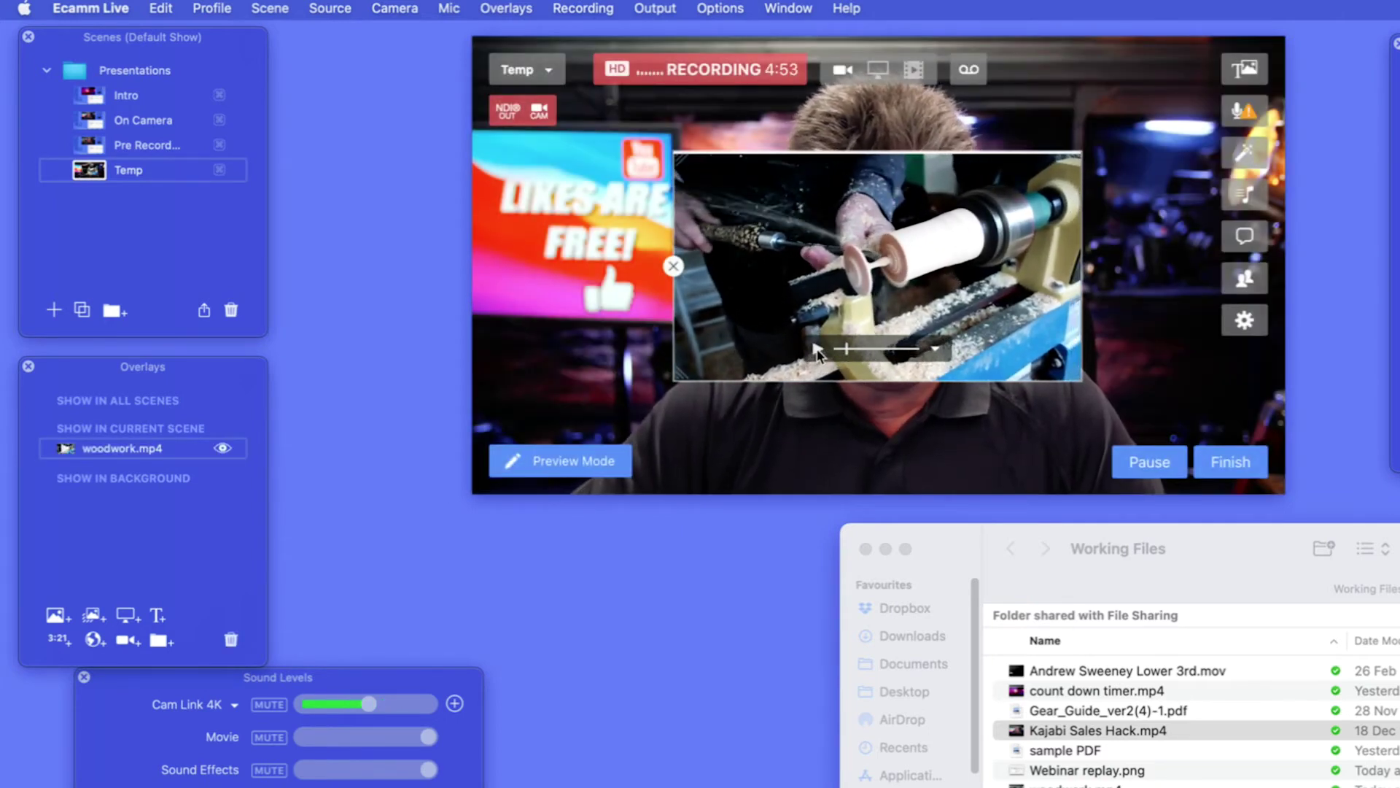
- Reposition the woodwork overlay in the upper-left part of the frame and resize it to cover about half the frame's width
left_click_drag(965, 256, 779, 197)
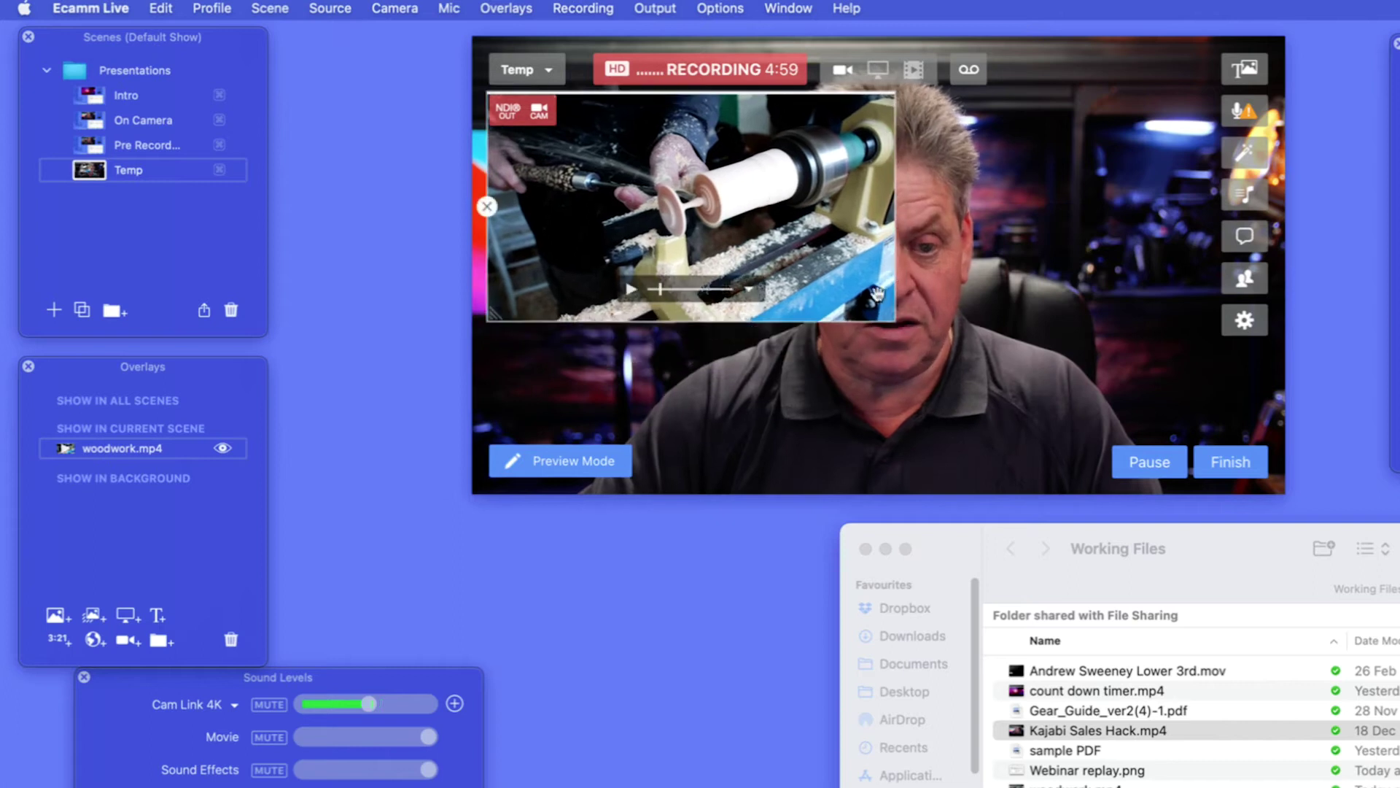
left_click_drag(900, 318, 842, 292)
left_click_drag(745, 253, 774, 269)
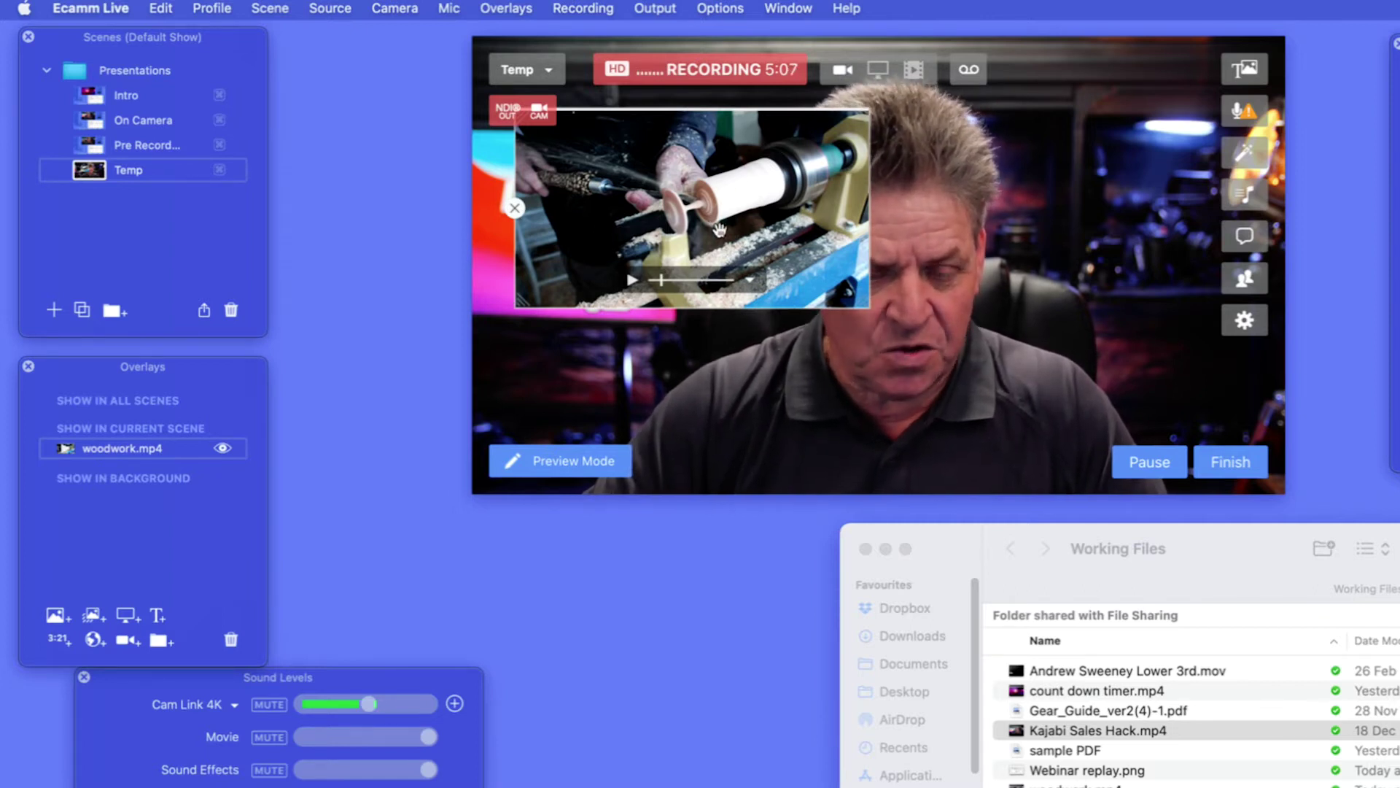
left_click_drag(863, 296, 932, 332)
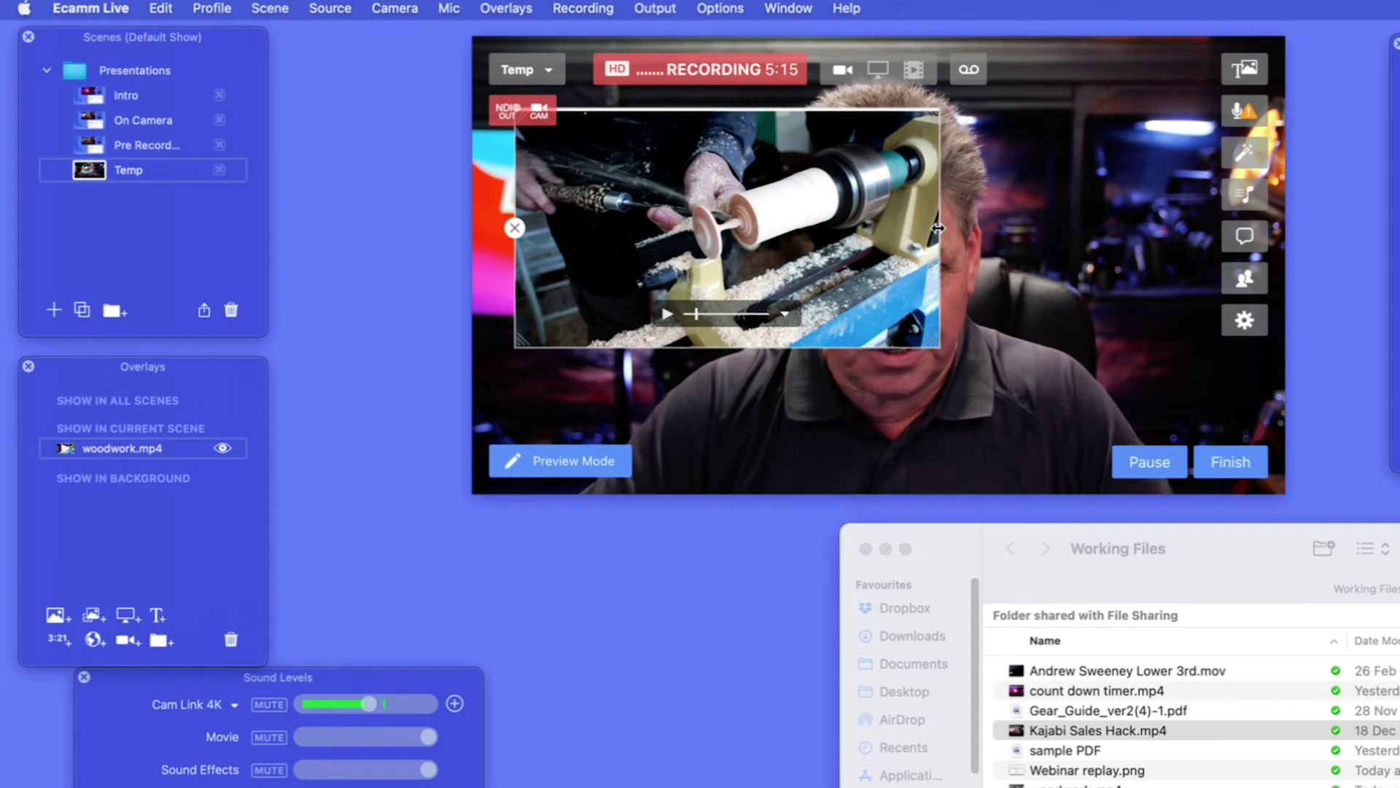
- Crop the woodwork overlay on its right, left and top edges and place it in the frame's upper-right corner
left_click_drag(933, 228, 909, 229)
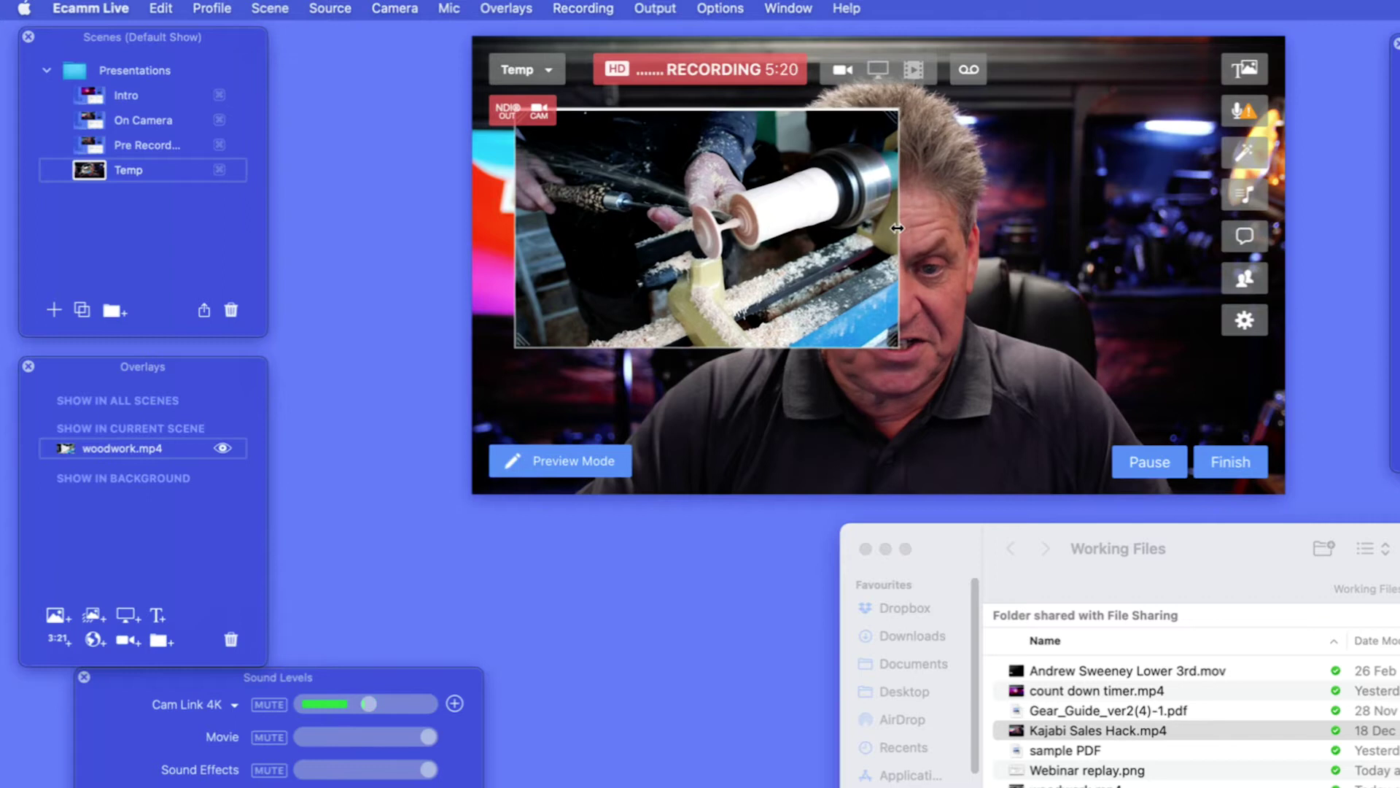
left_click_drag(515, 210, 646, 184)
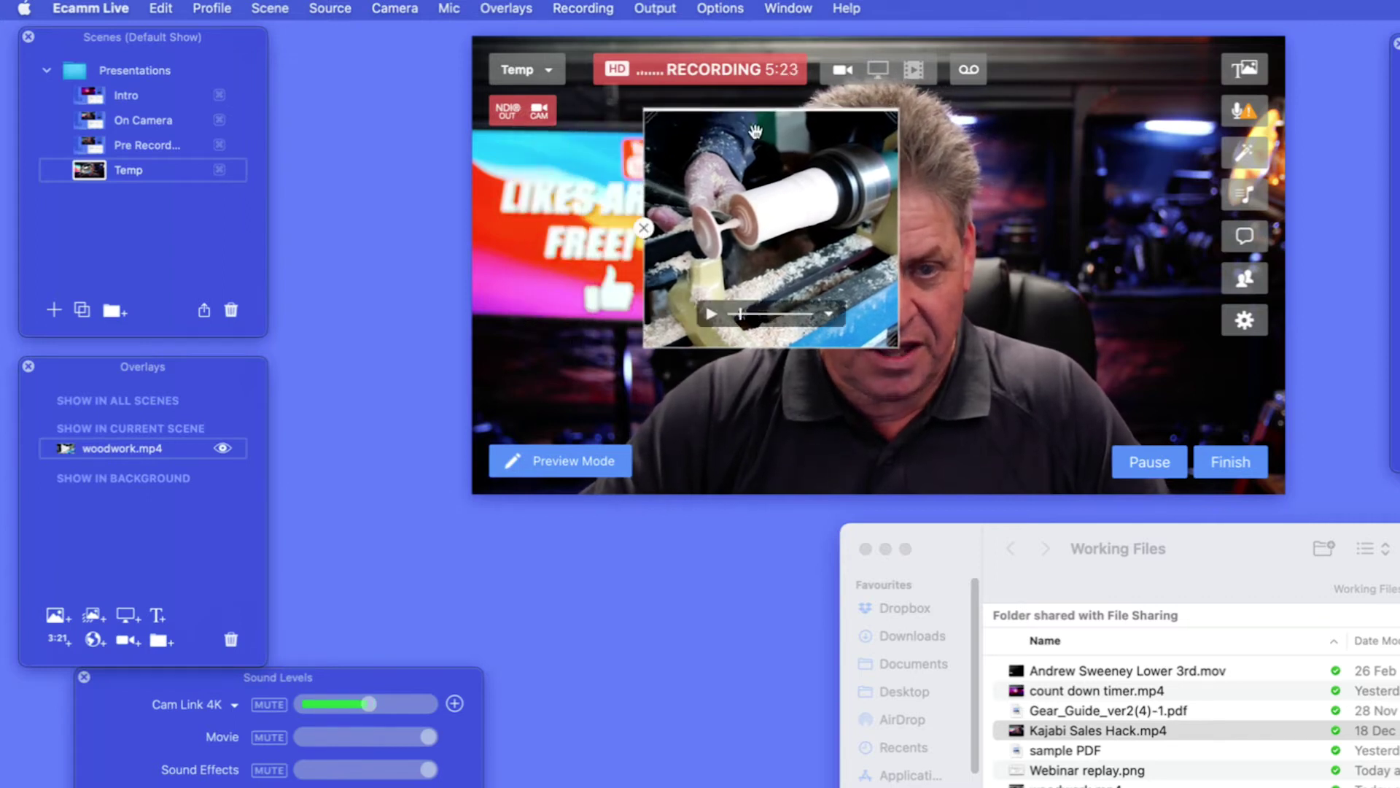
left_click_drag(786, 111, 783, 133)
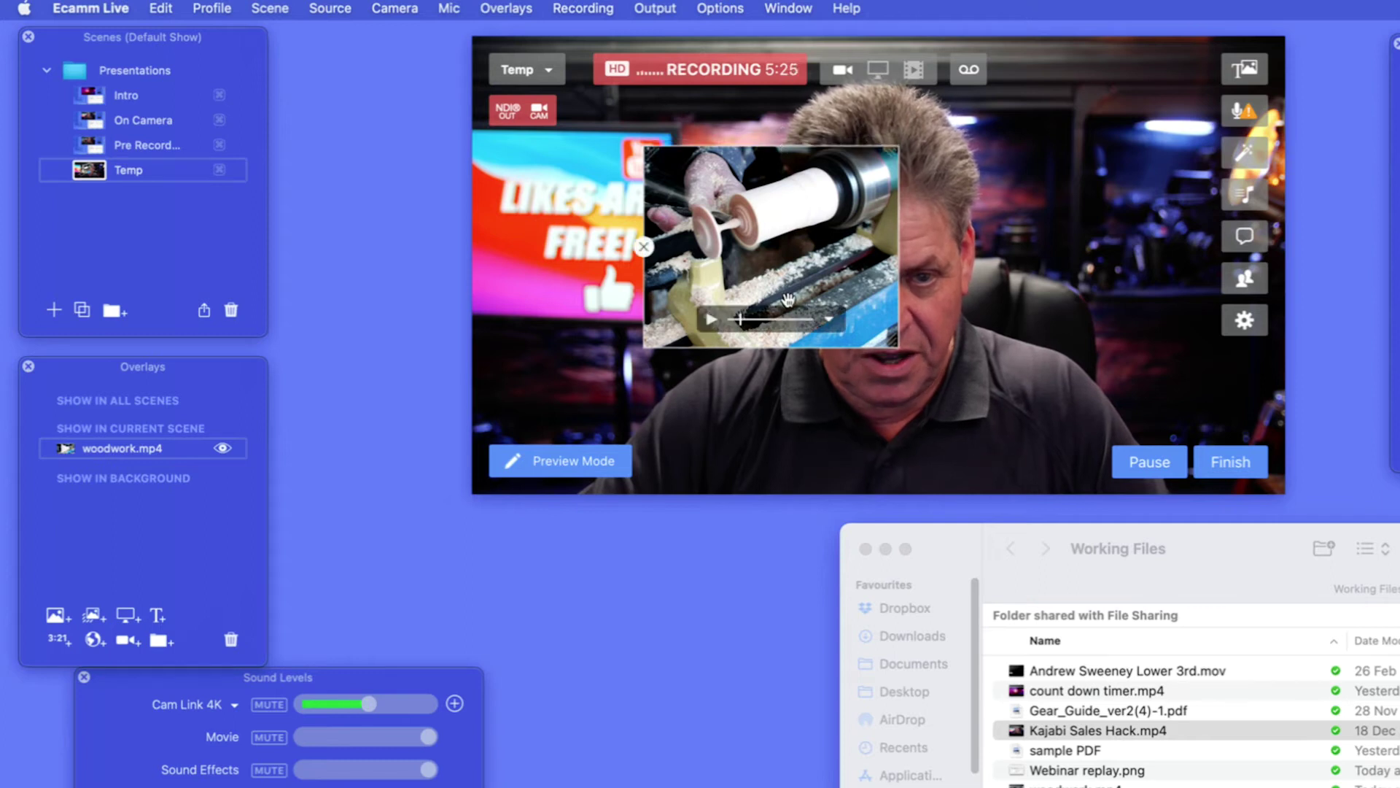
left_click_drag(818, 345, 1161, 159)
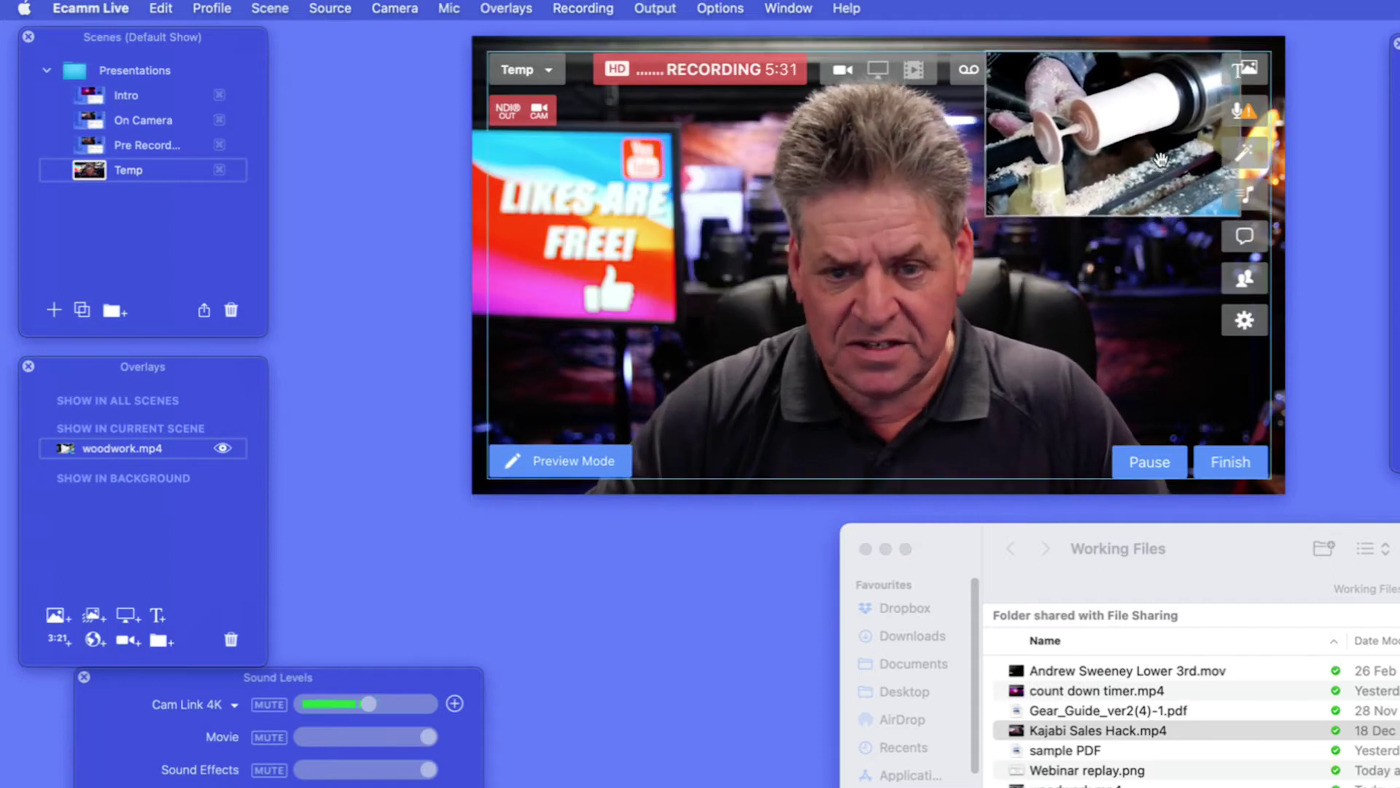
- Play and pause the woodwork overlay, and review its auto-play and when-finished options without changing them
mouse_move(1129, 203)
left_click(1055, 190)
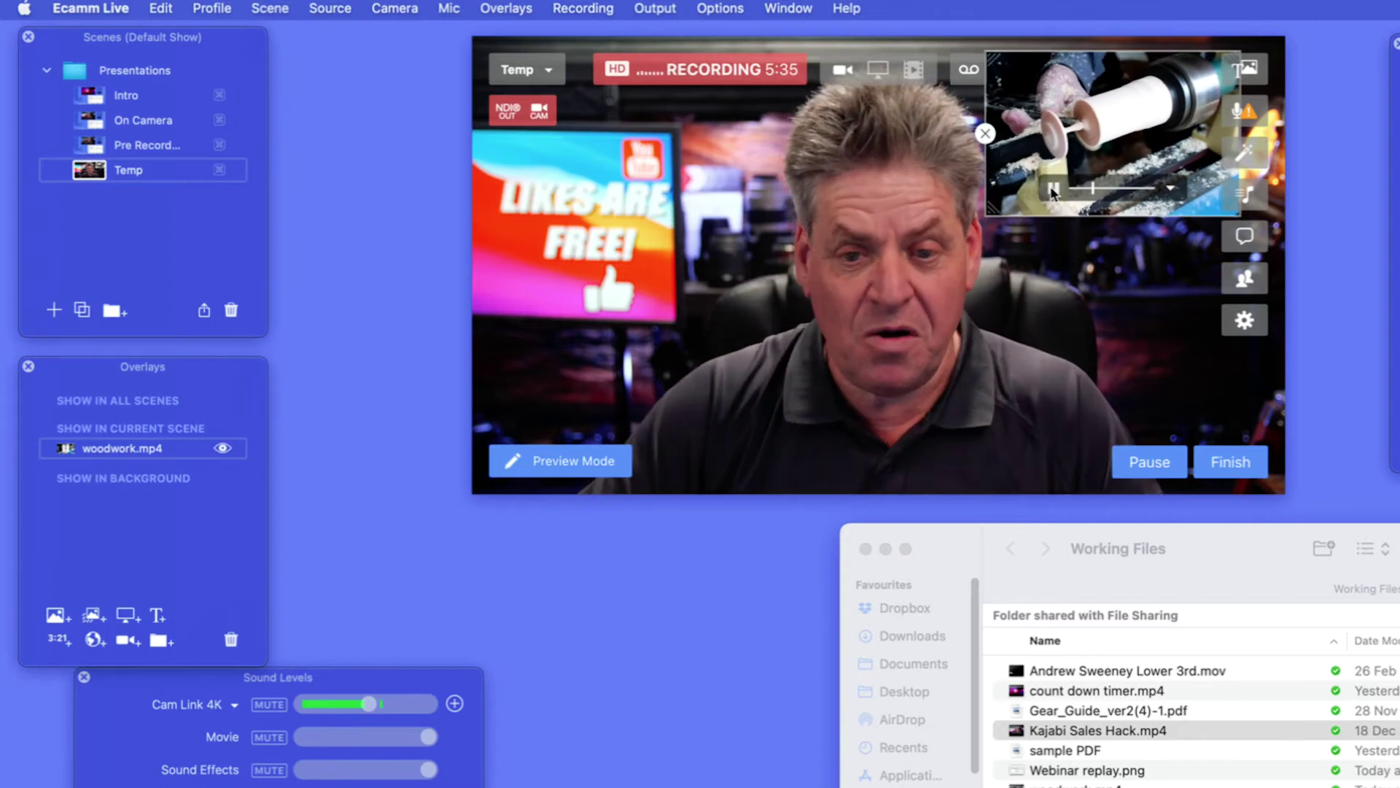
left_click(1053, 190)
left_click(1053, 189)
left_click(1170, 191)
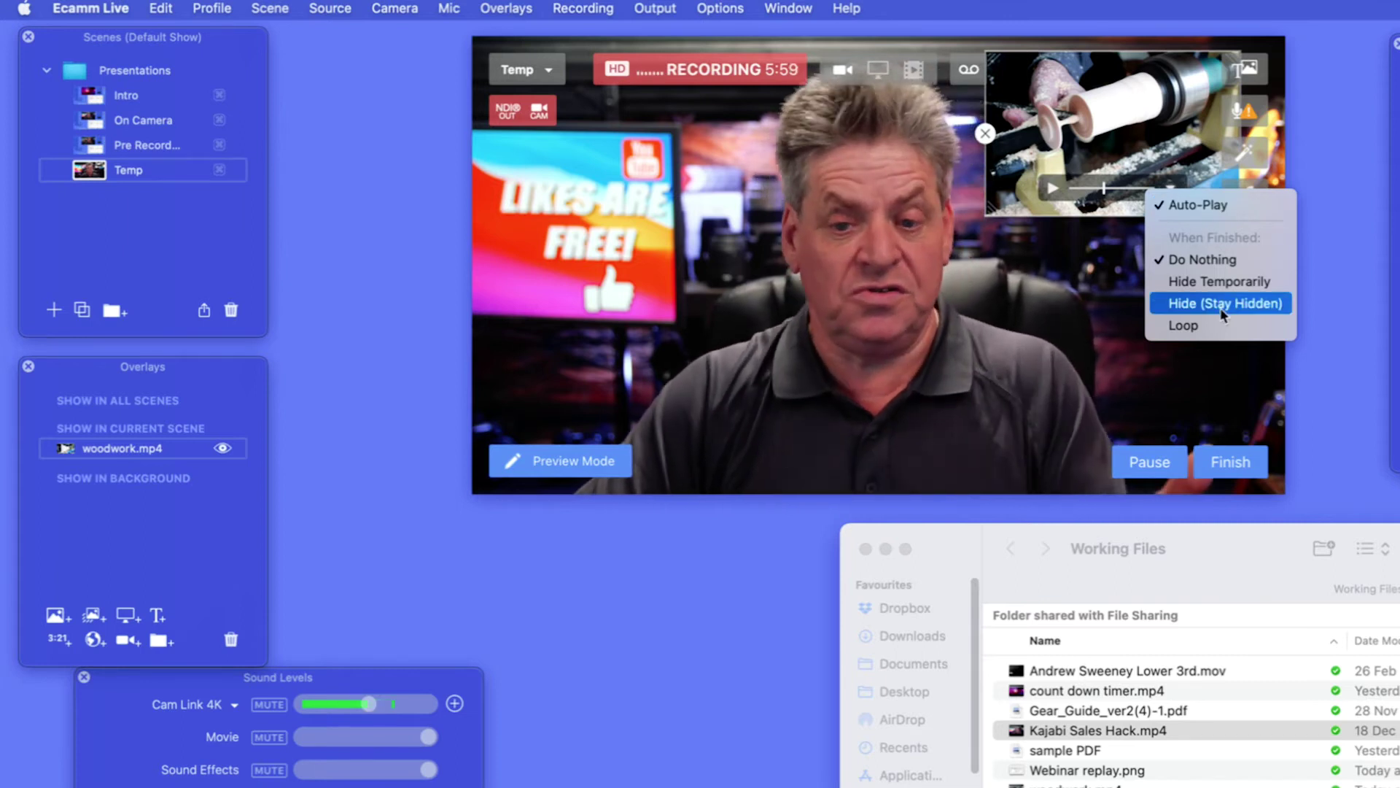
left_click(1072, 151)
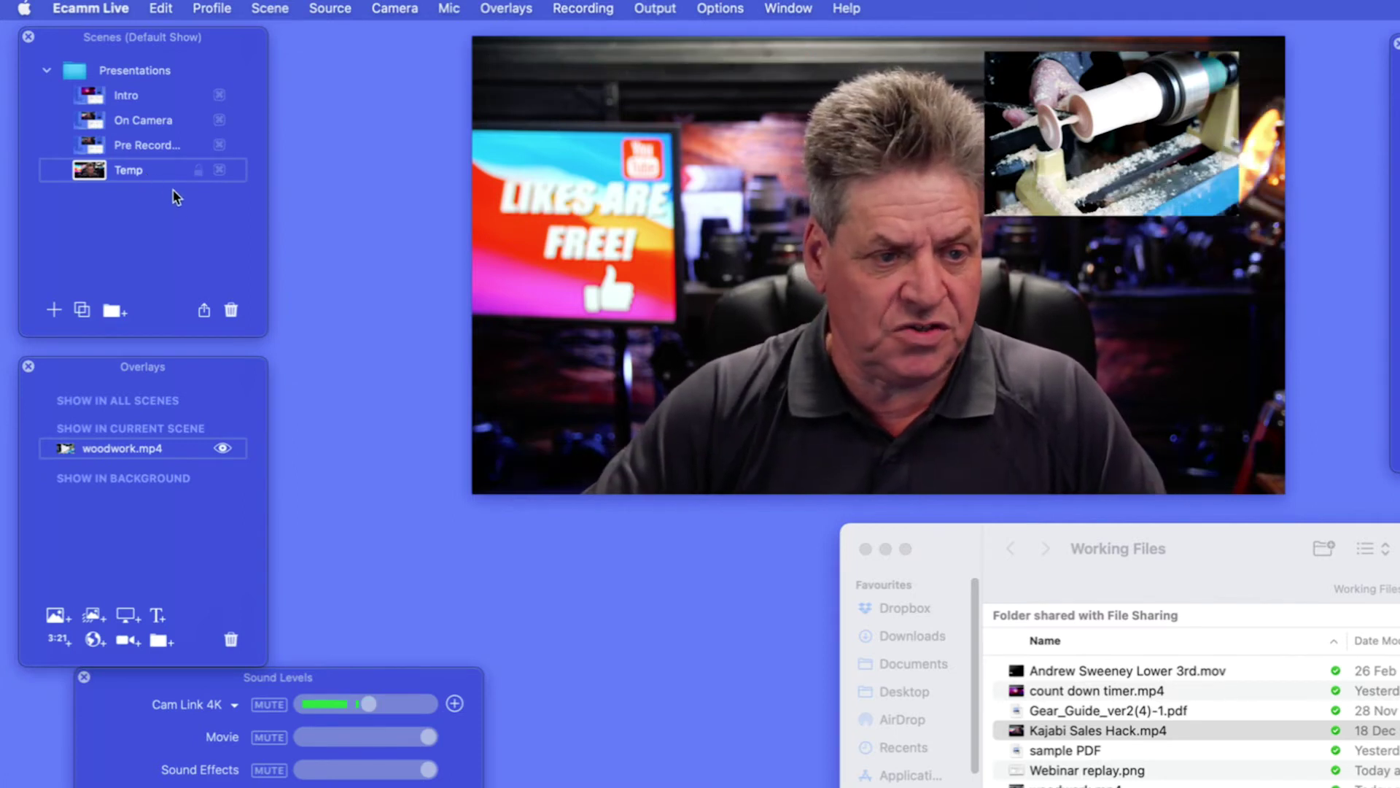
- Delete the Temp scene and its woodwork overlay
left_click(230, 312)
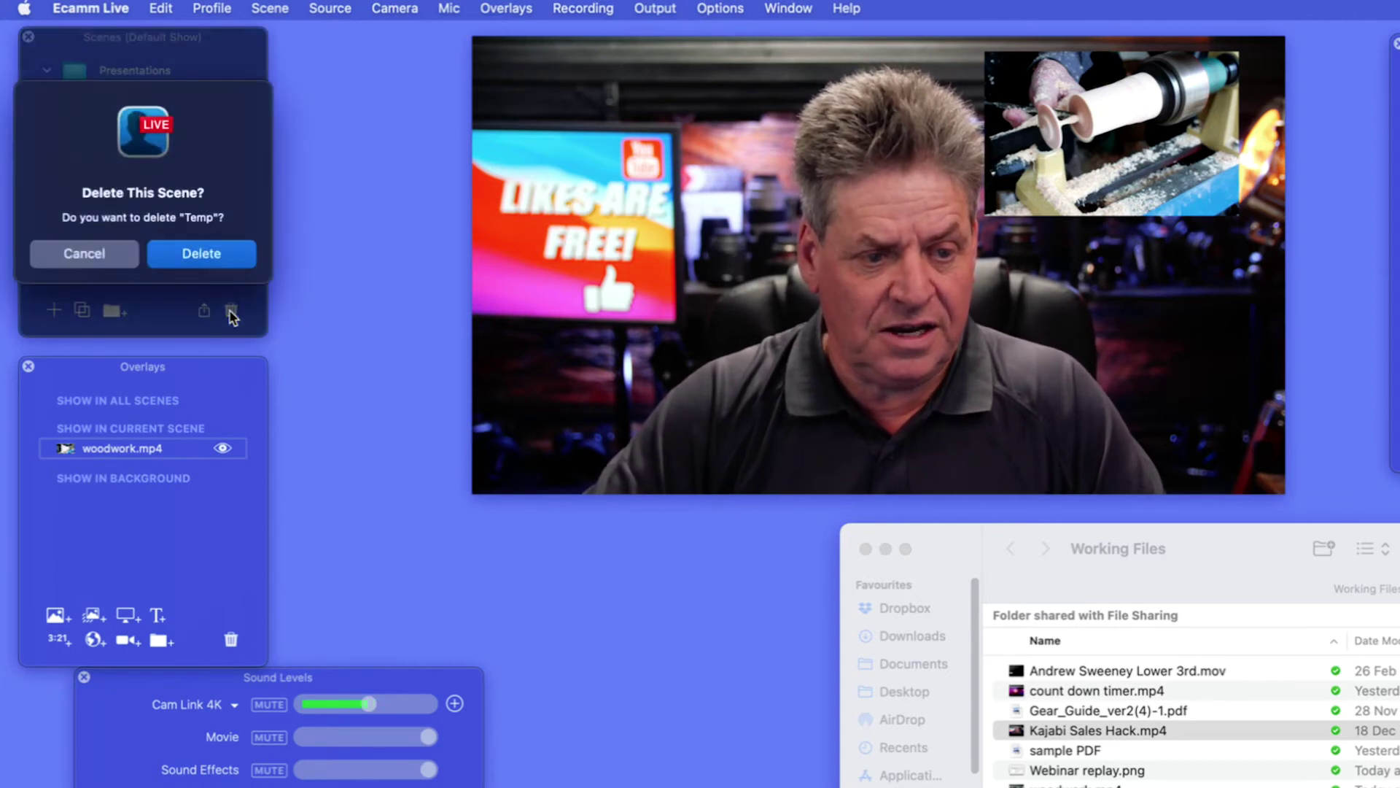
left_click(203, 252)
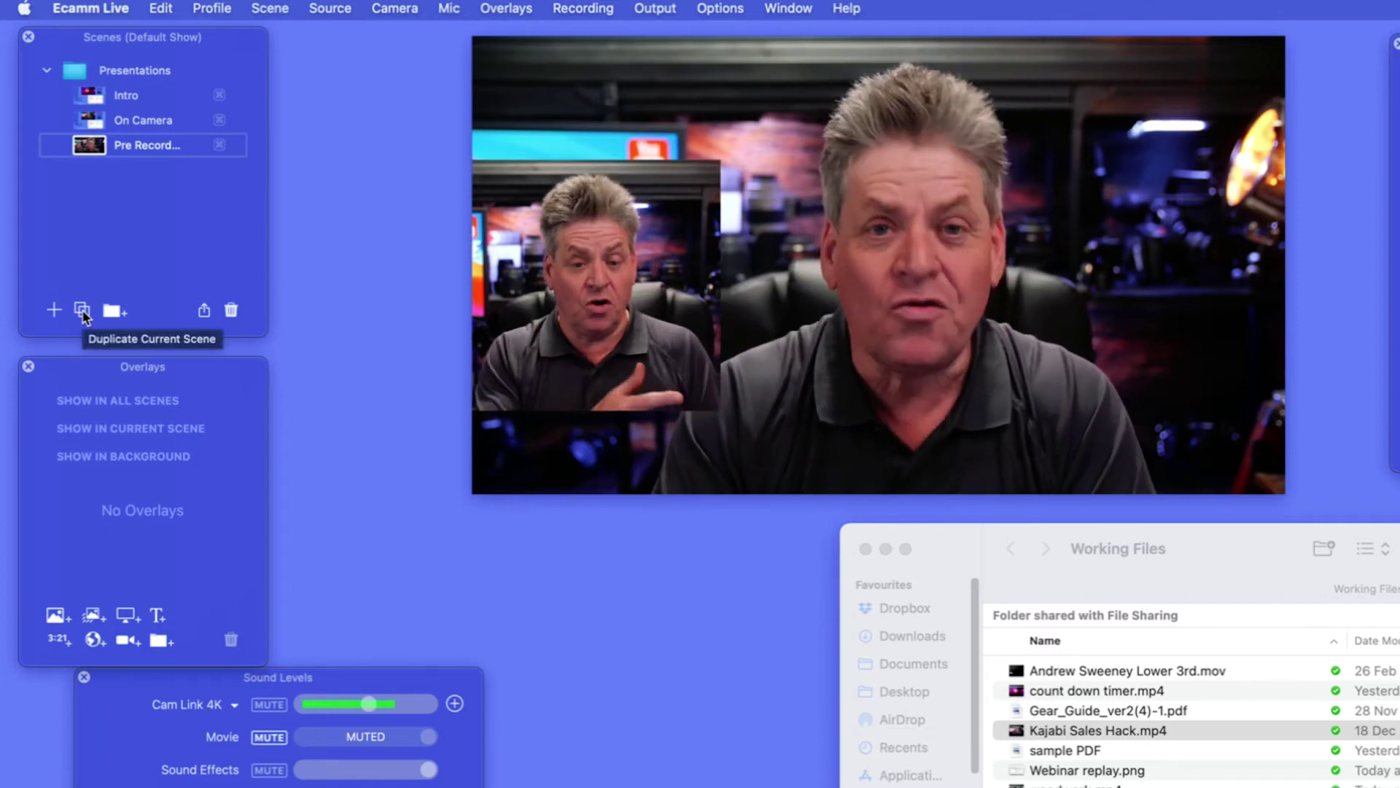
- Add a new scene after Pre Recorded and name it "PDF"
mouse_move(1101, 245)
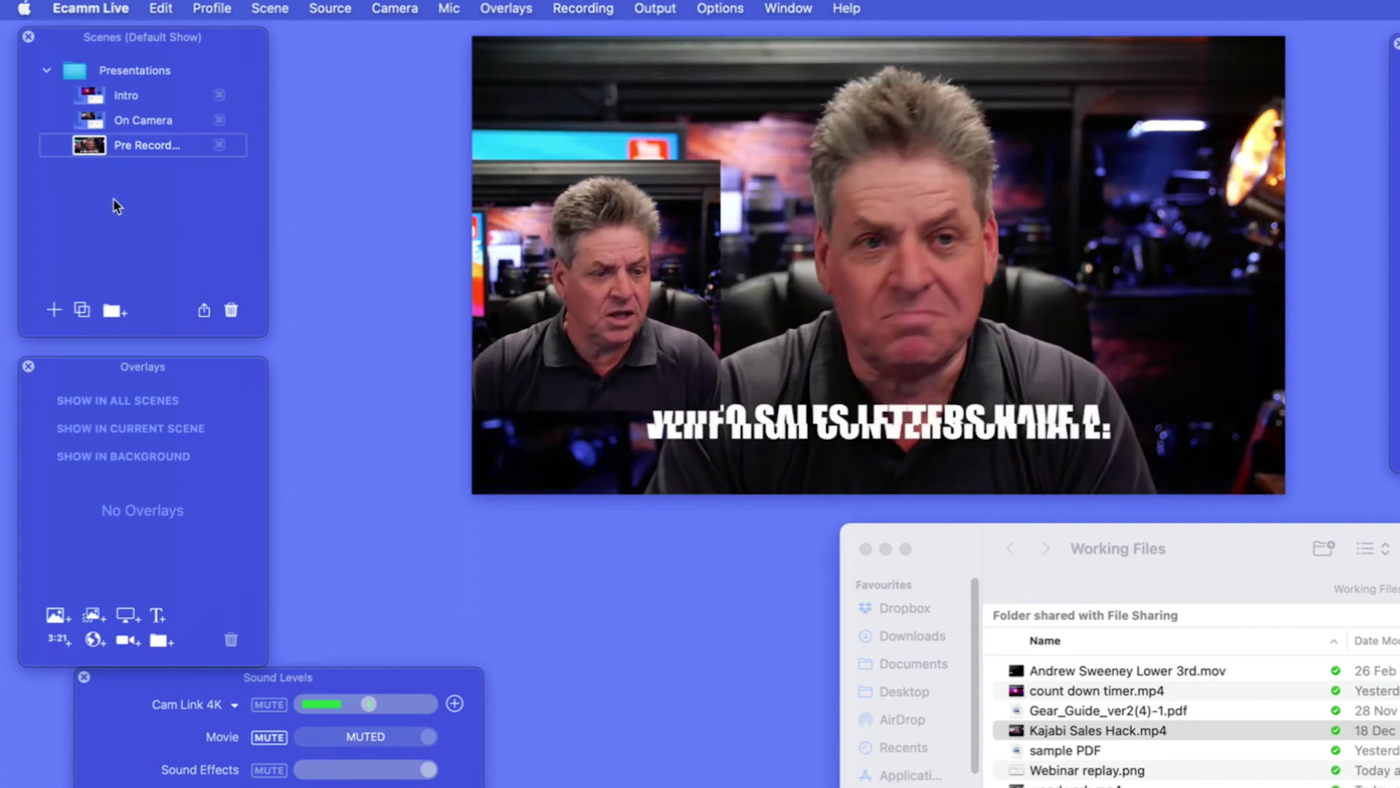
left_click(53, 312)
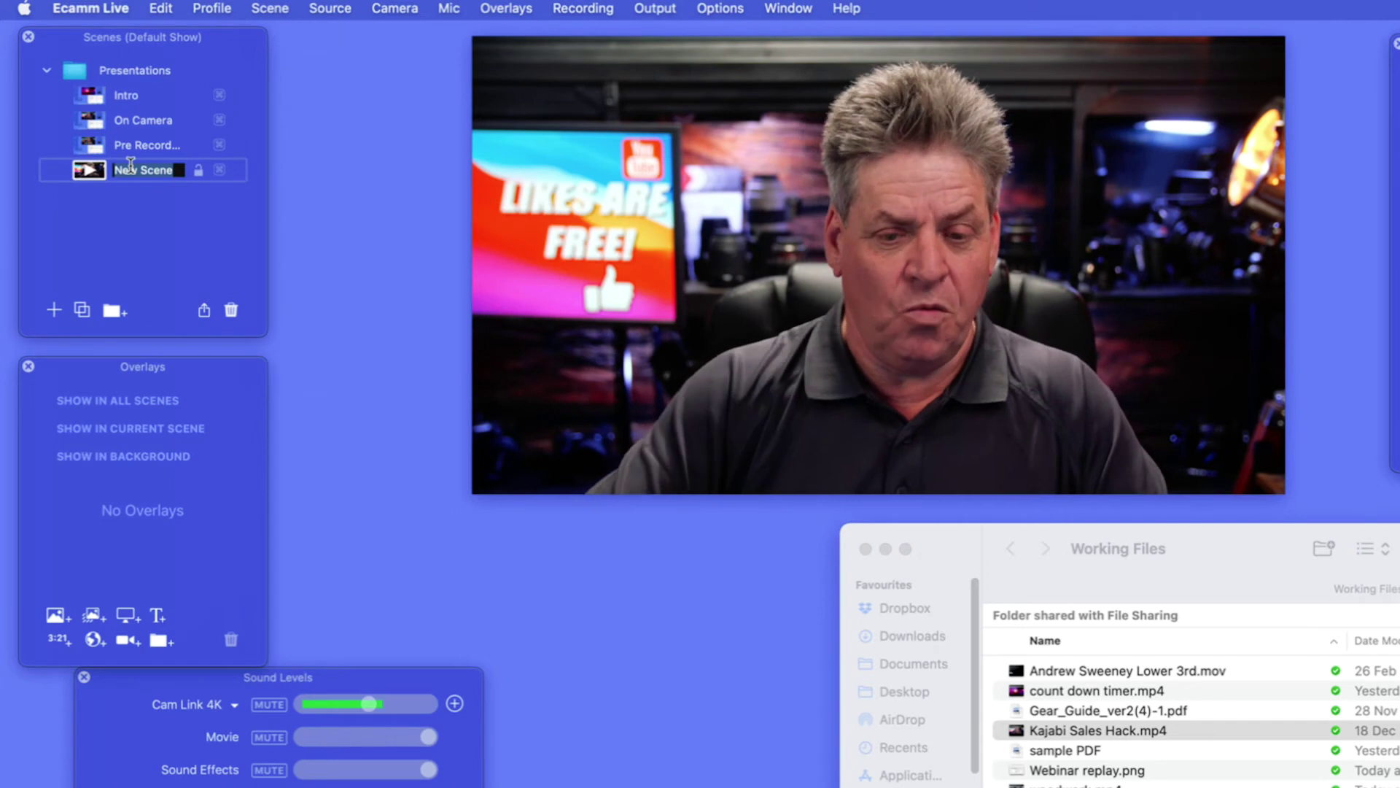
type("PDF")
key("Return")
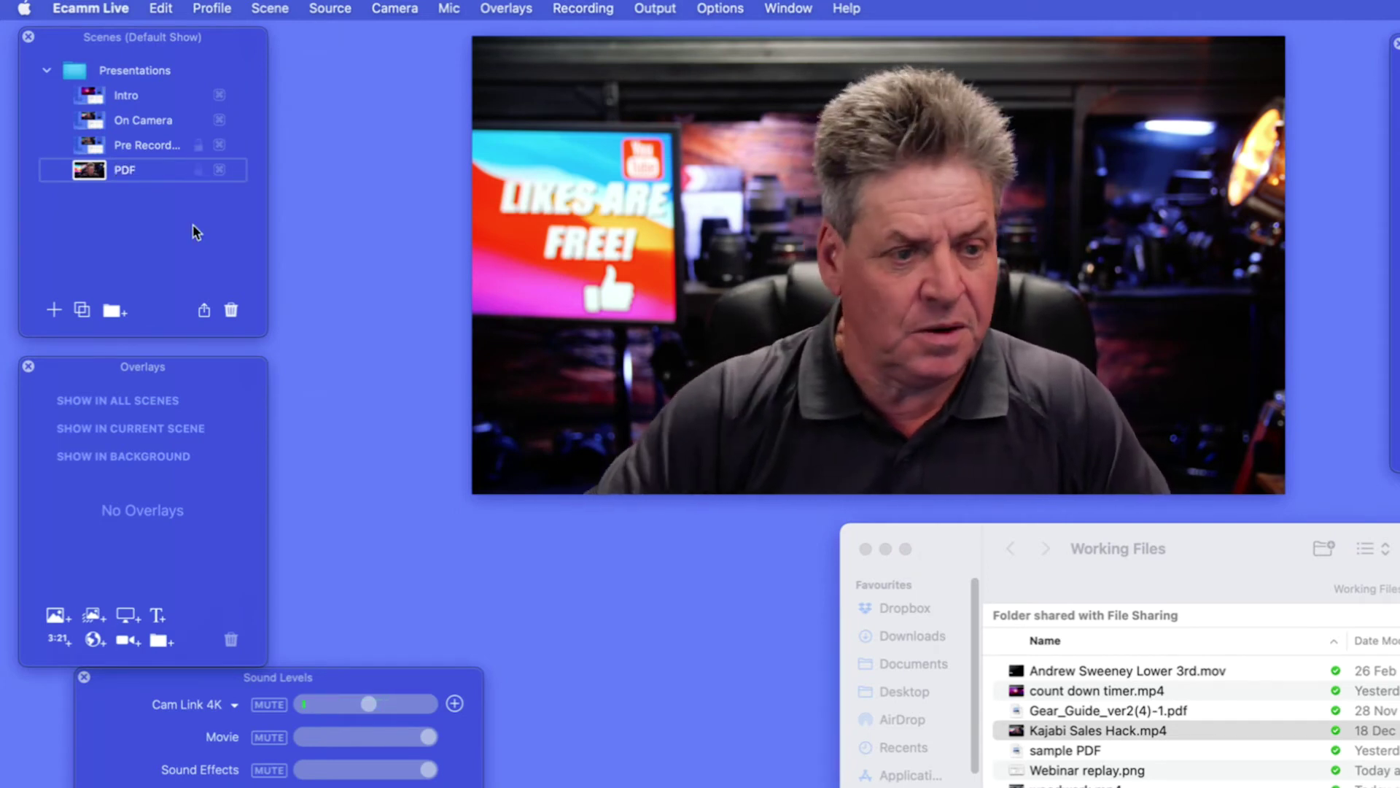
- Switch to Finder and place "Gear_Guide_ver2(4)-1.pdf" into the PDF scene as an overlay
left_click(1178, 737)
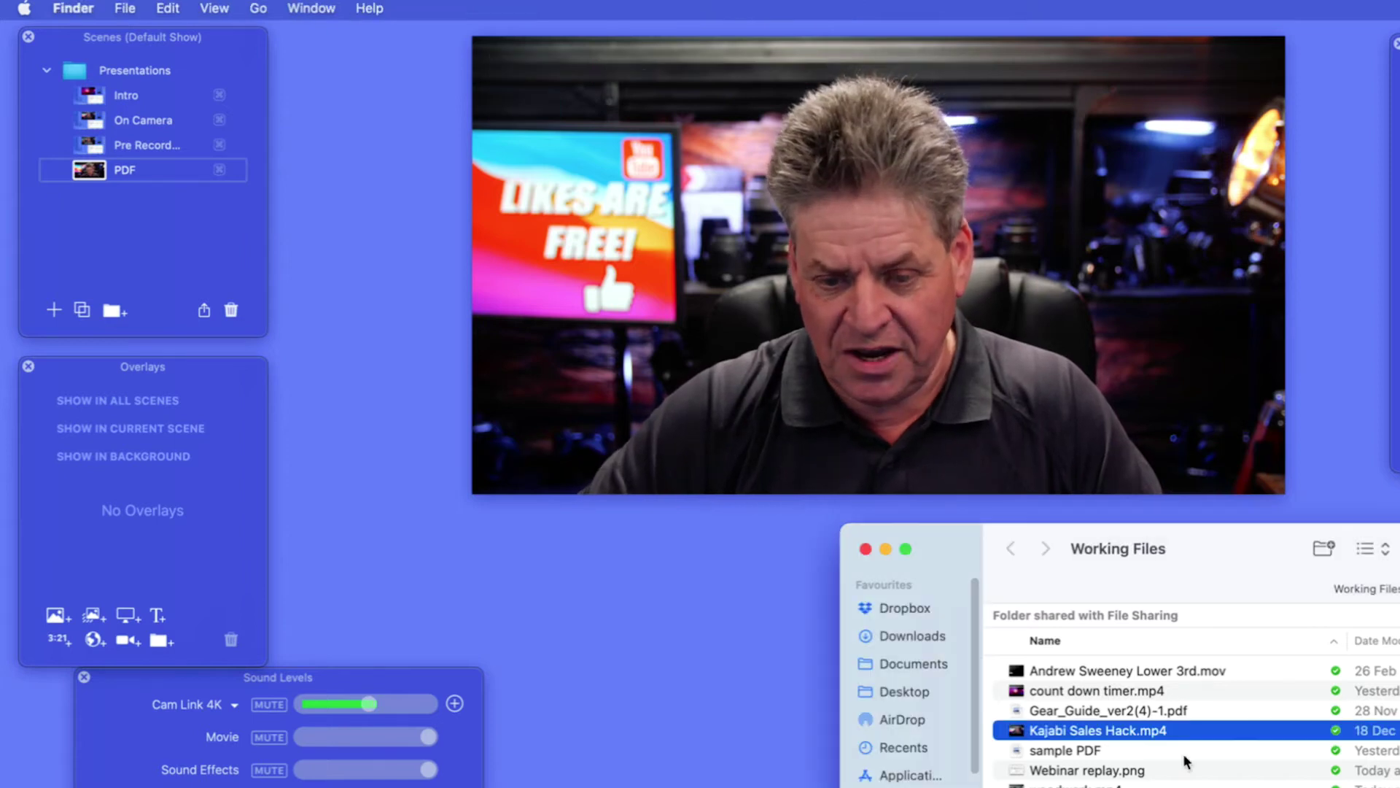
left_click(1113, 713)
left_click_drag(1107, 719, 823, 212)
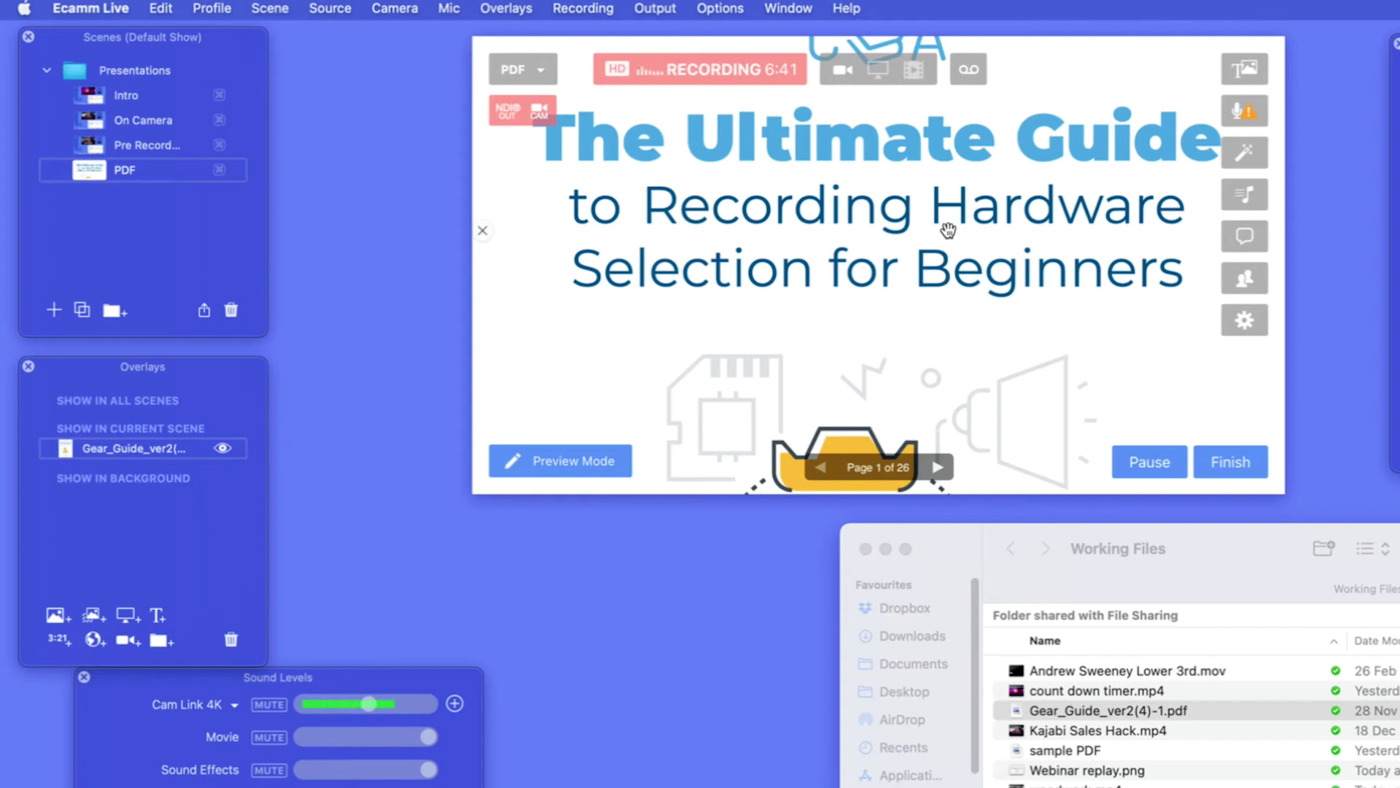
- Page forward and back through the gear guide overlay, ending on page 4
left_click(938, 464)
left_click(936, 465)
left_click(935, 466)
left_click(935, 465)
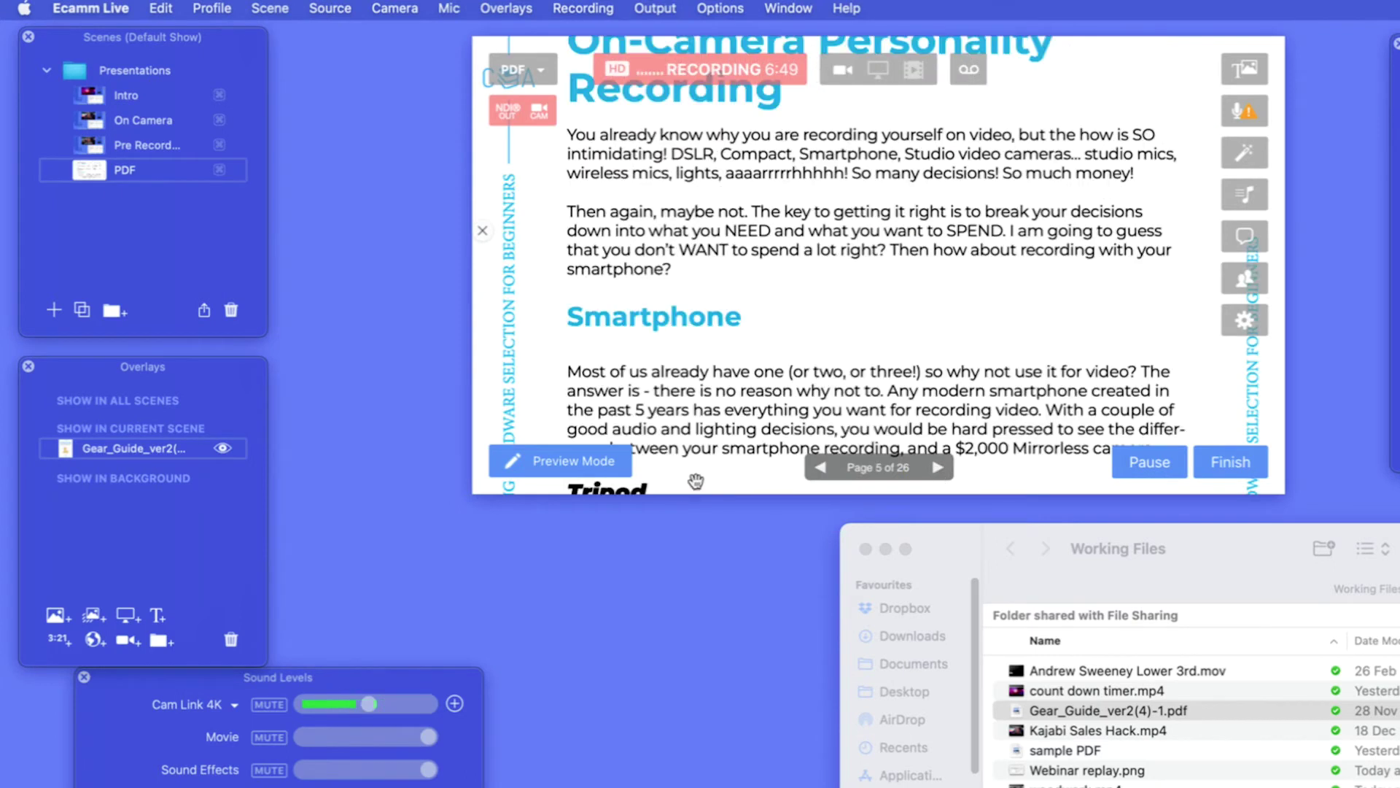
left_click(820, 468)
left_click(820, 470)
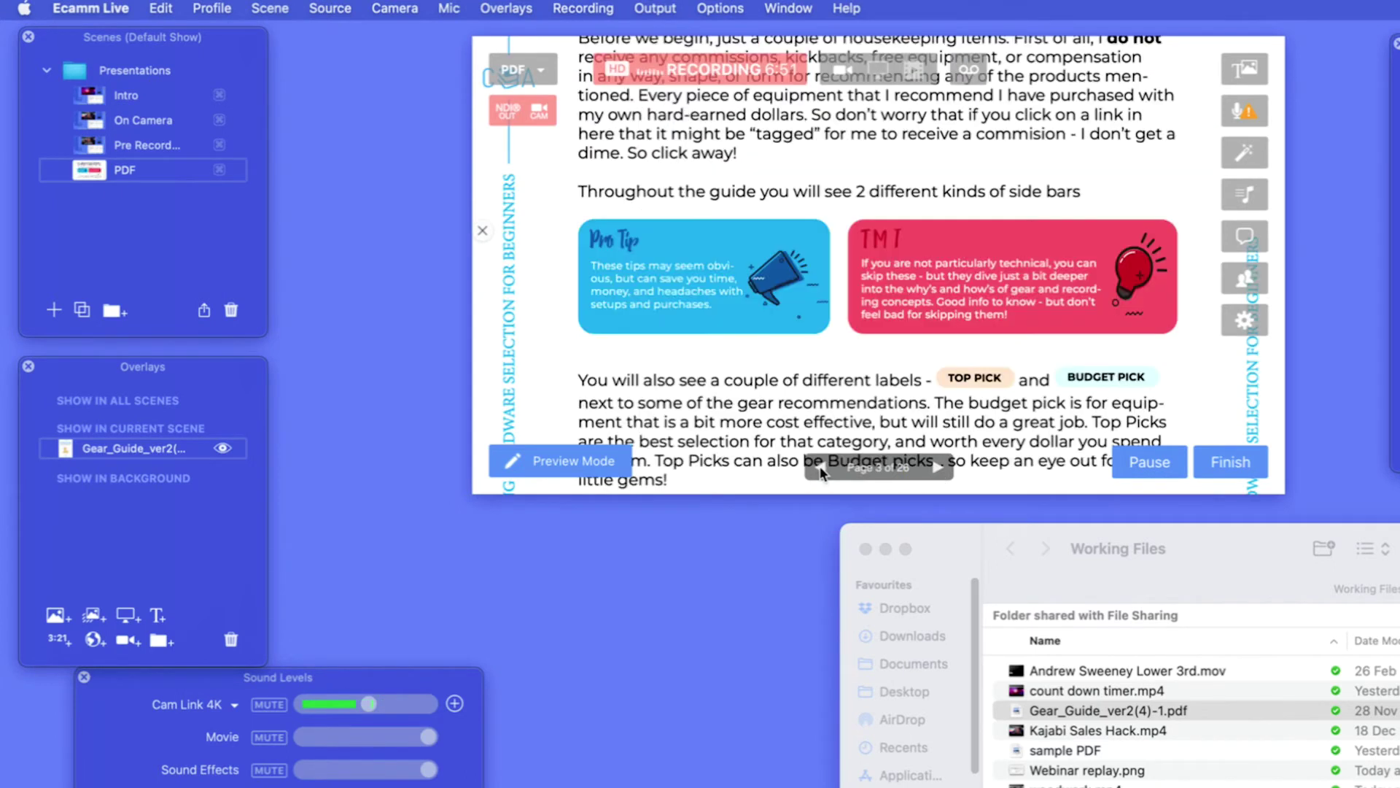
left_click(938, 466)
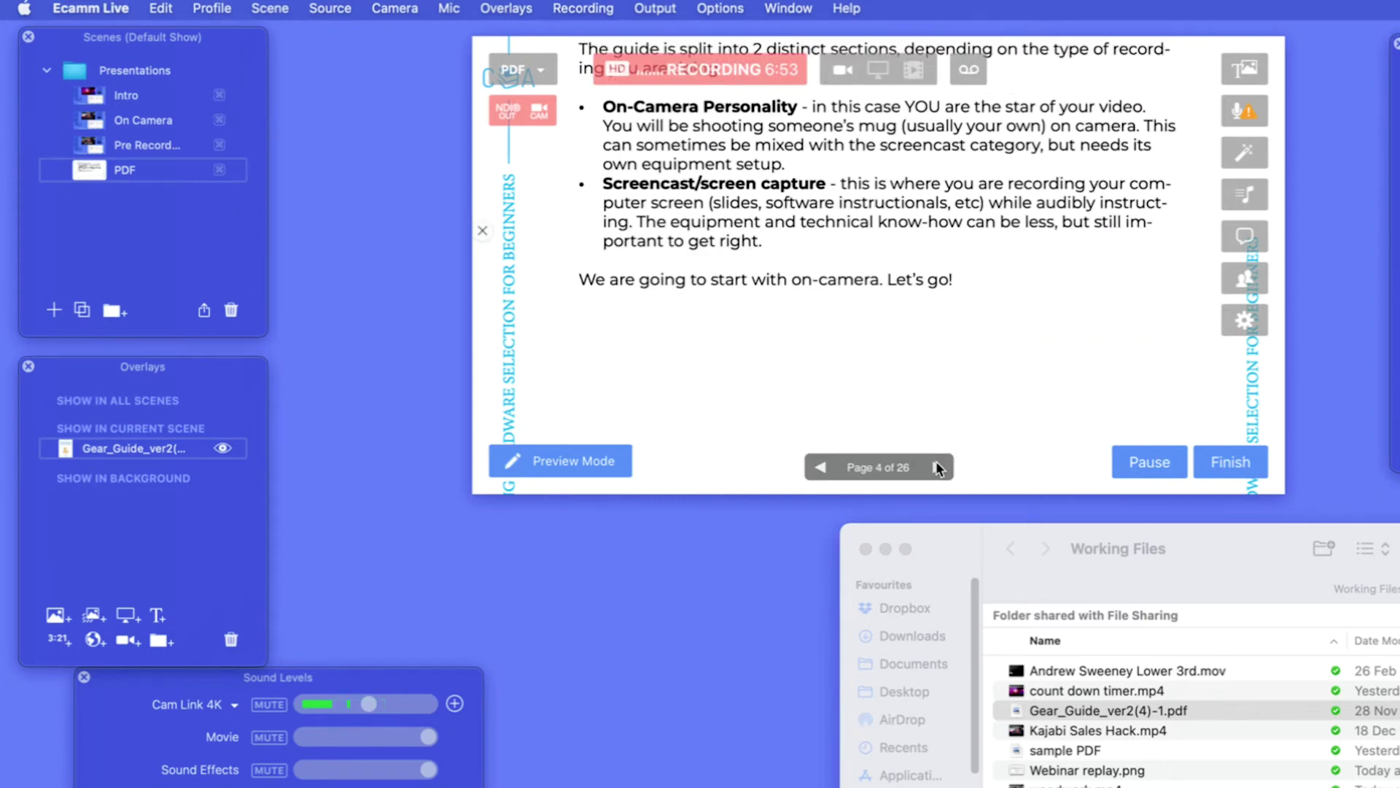
left_click(938, 467)
left_click(938, 467)
key("Left")
key("Left")
key("Left")
left_click(938, 466)
- Shrink the PDF overlay and fit it to the left side of the frame beside the camera picture
left_click_drag(764, 163, 550, 87)
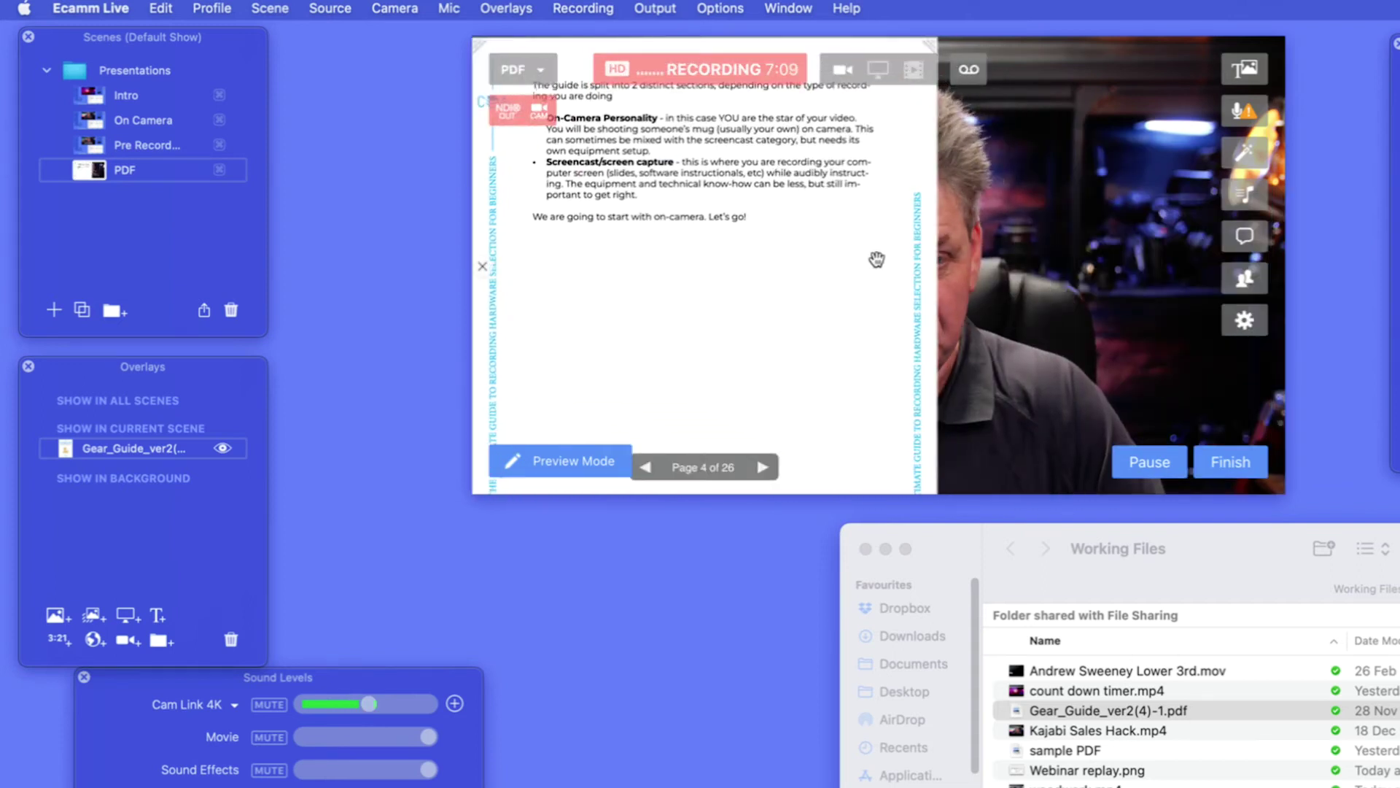
left_click_drag(933, 287, 832, 288)
left_click_drag(755, 253, 821, 262)
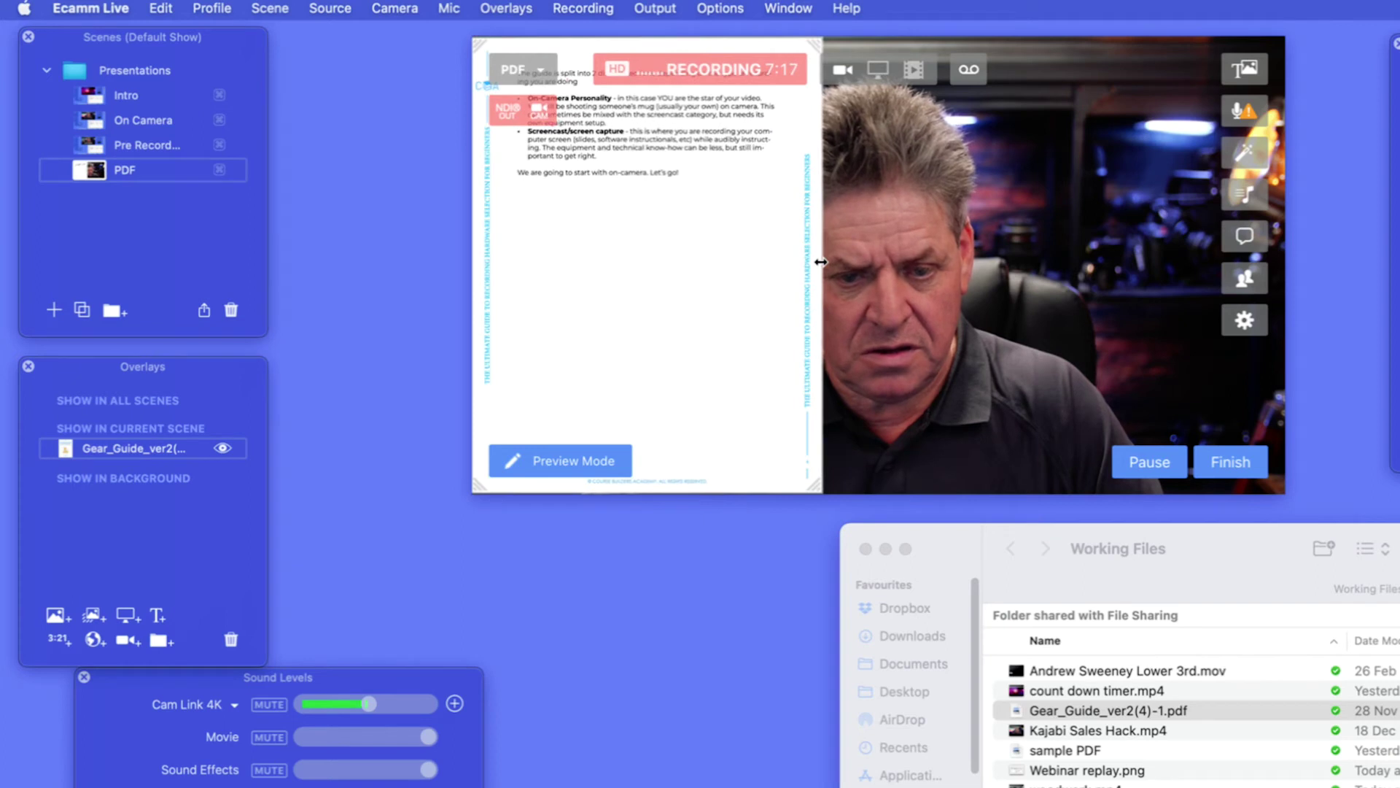
mouse_move(775, 259)
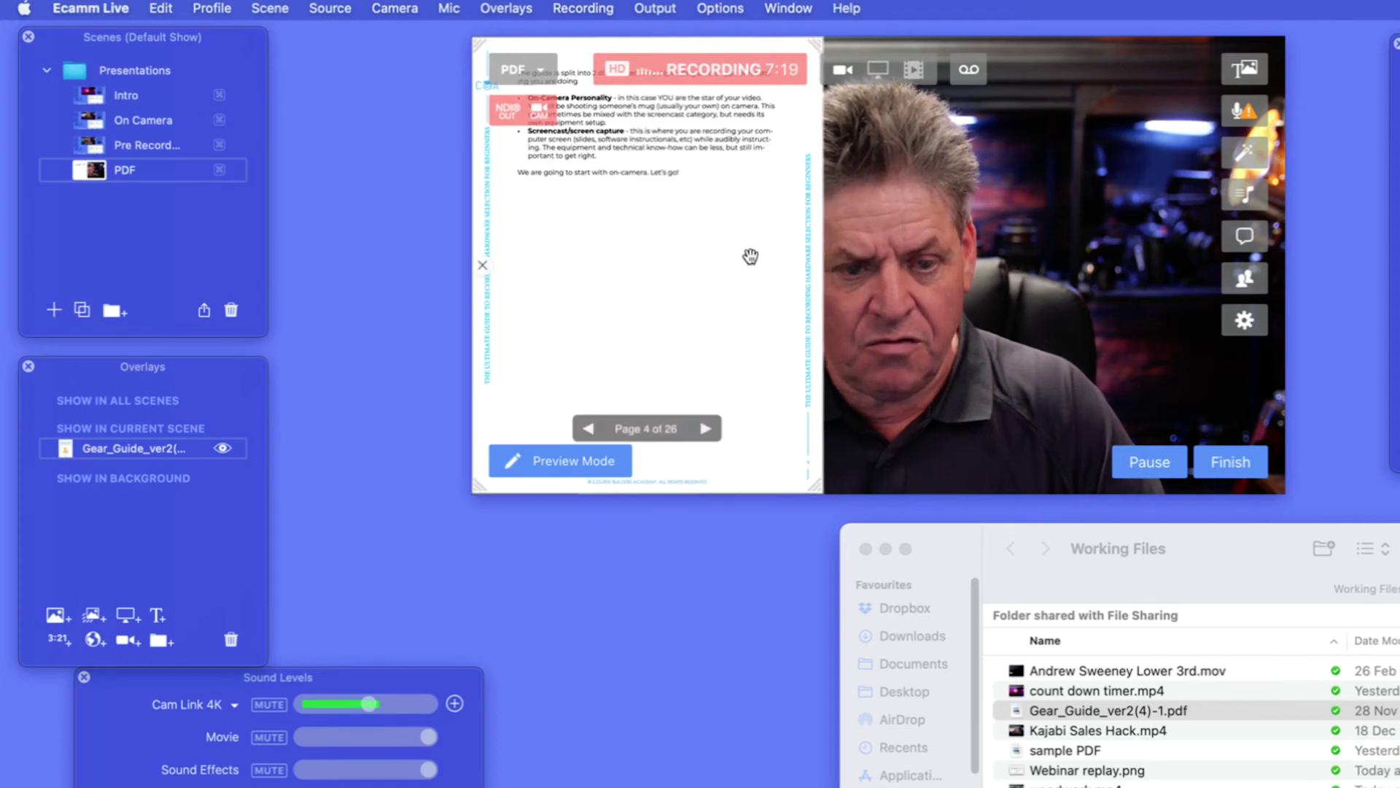
- Page forward and back through the gear guide overlay, ending on page 6
left_click(705, 430)
left_click(705, 431)
left_click(705, 431)
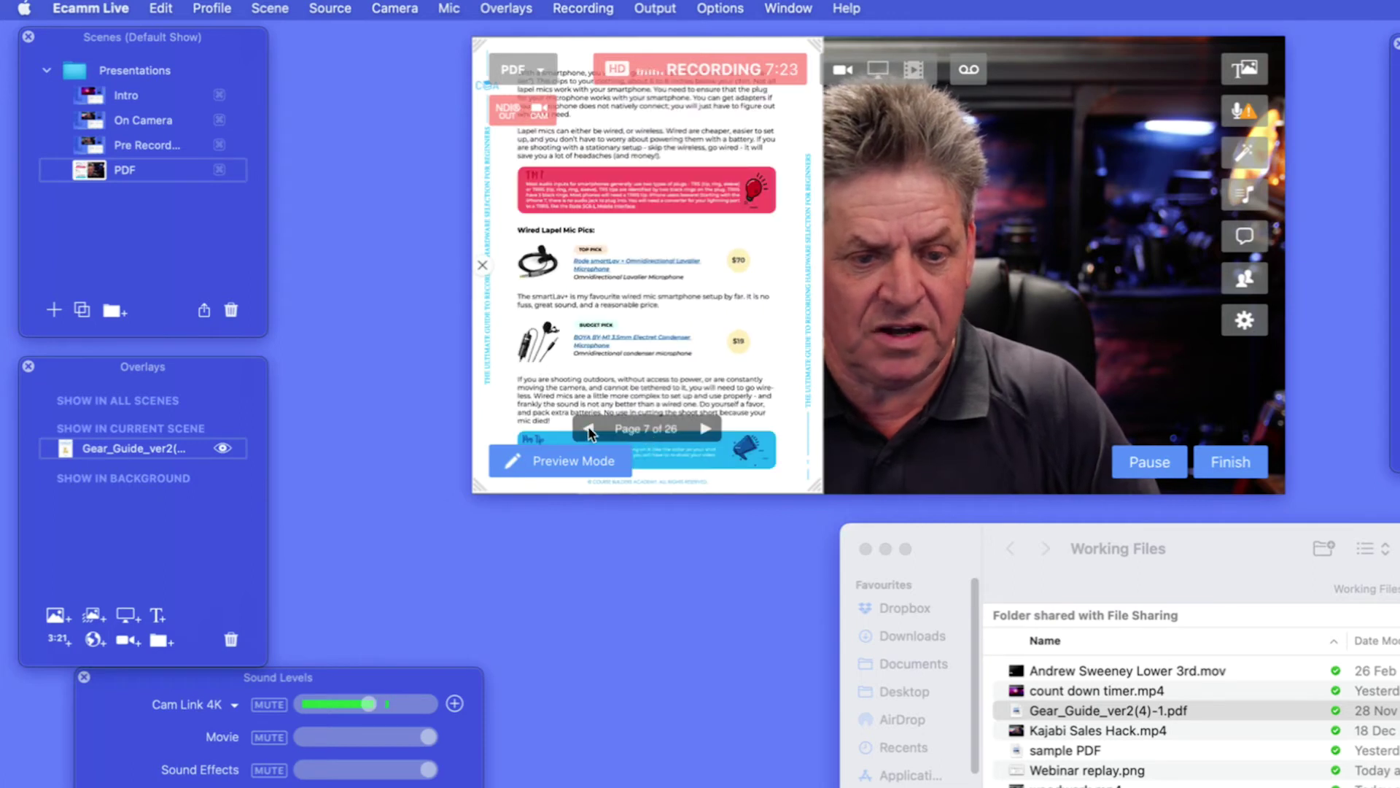
left_click(589, 429)
key("Right")
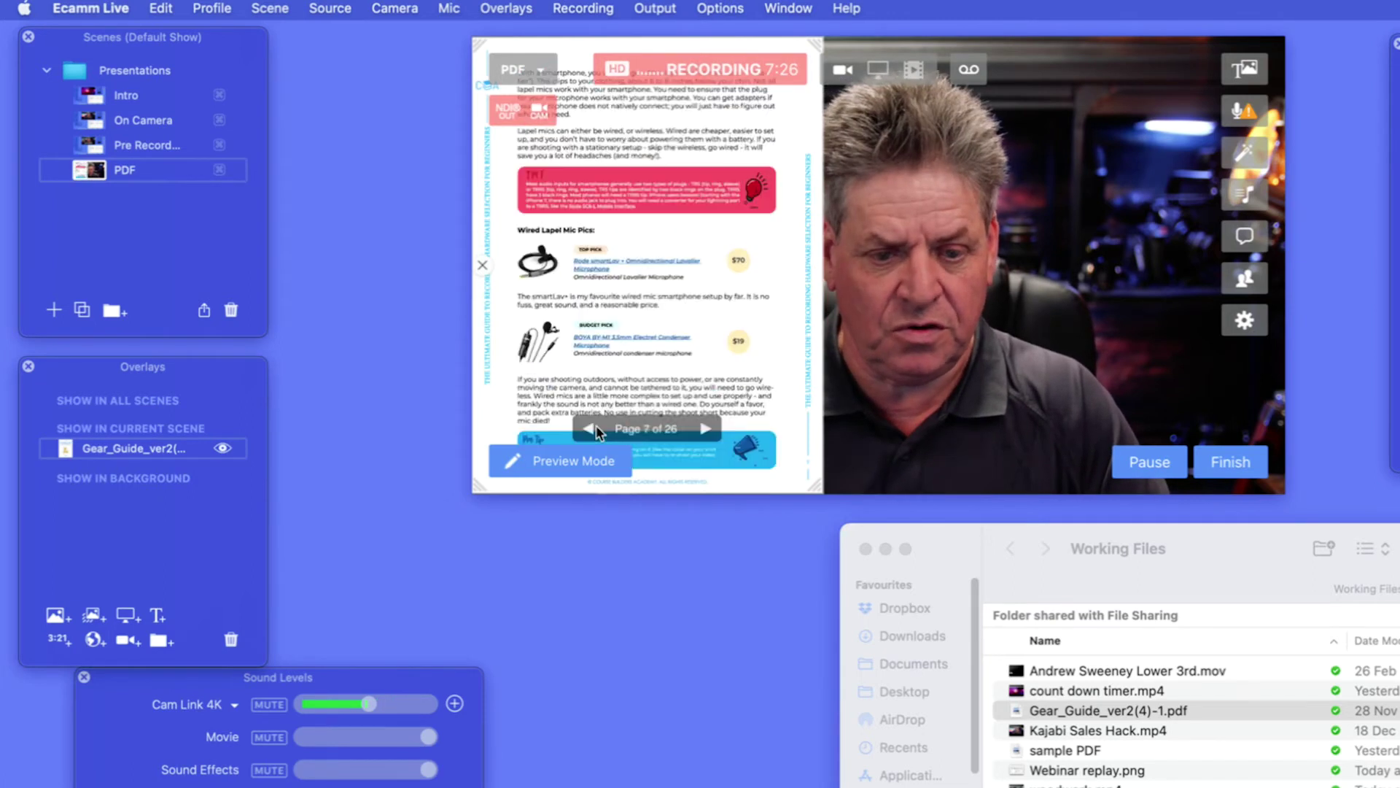
left_click(592, 427)
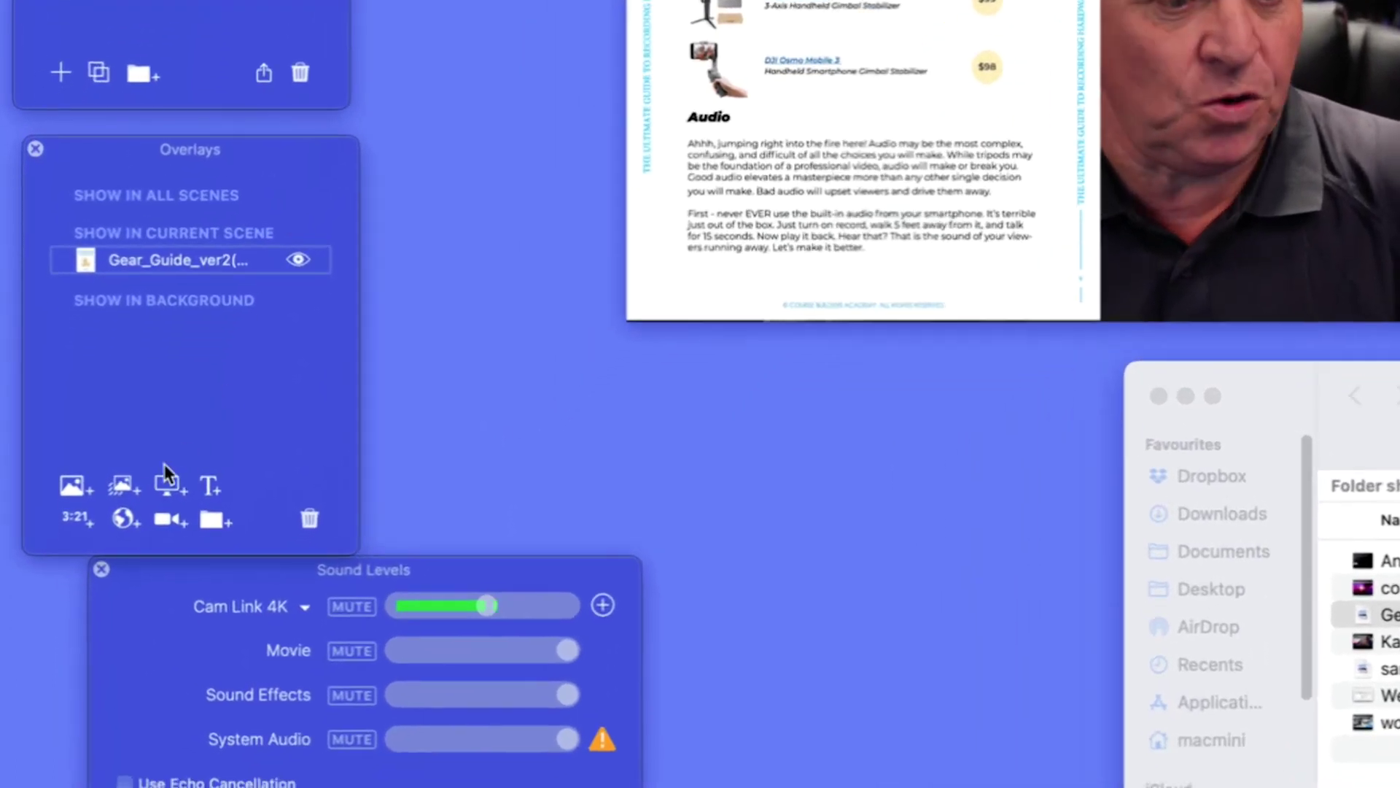
- Add a Cam Link 4K camera overlay to the PDF scene and enlarge it over the right part of the frame
left_click(170, 520)
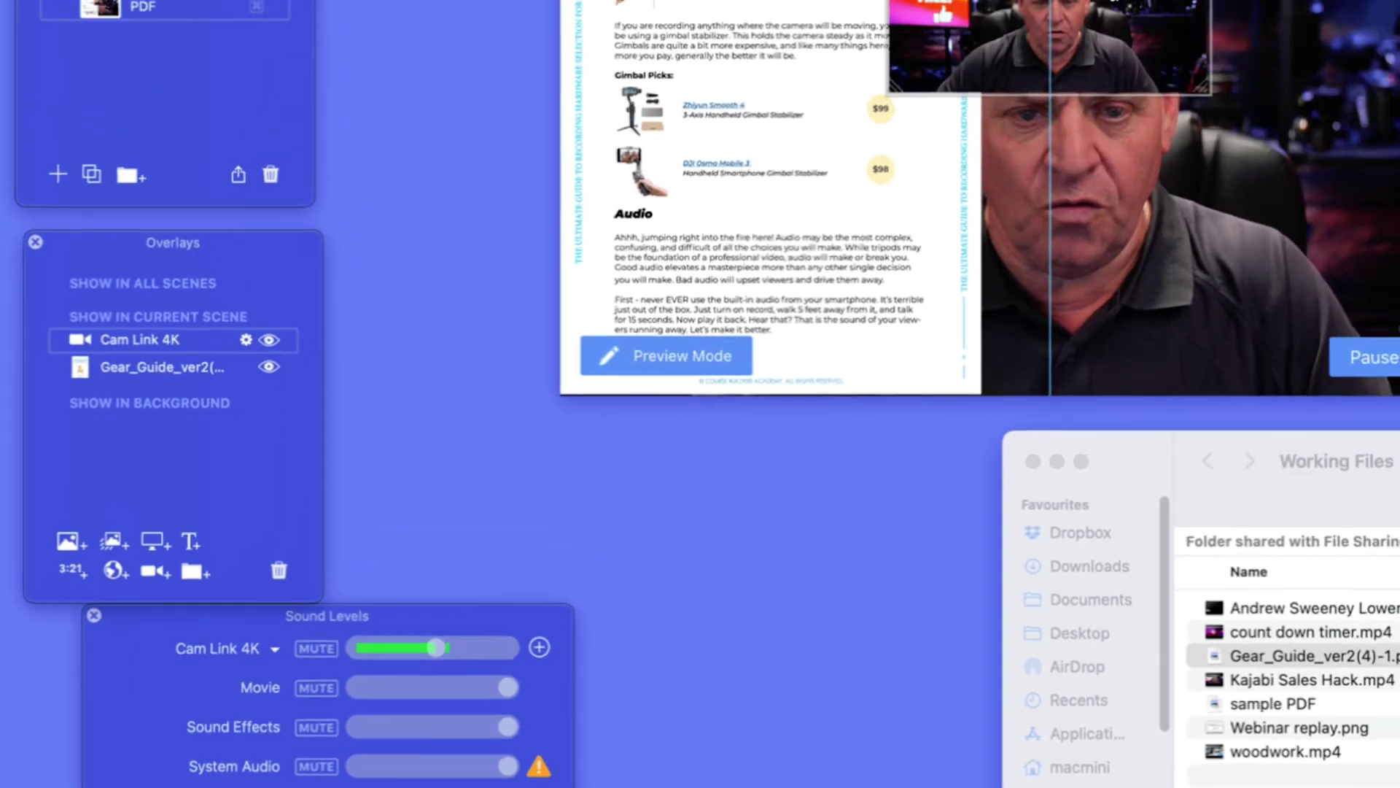
left_click_drag(1229, 7, 846, 97)
left_click_drag(924, 177, 1275, 409)
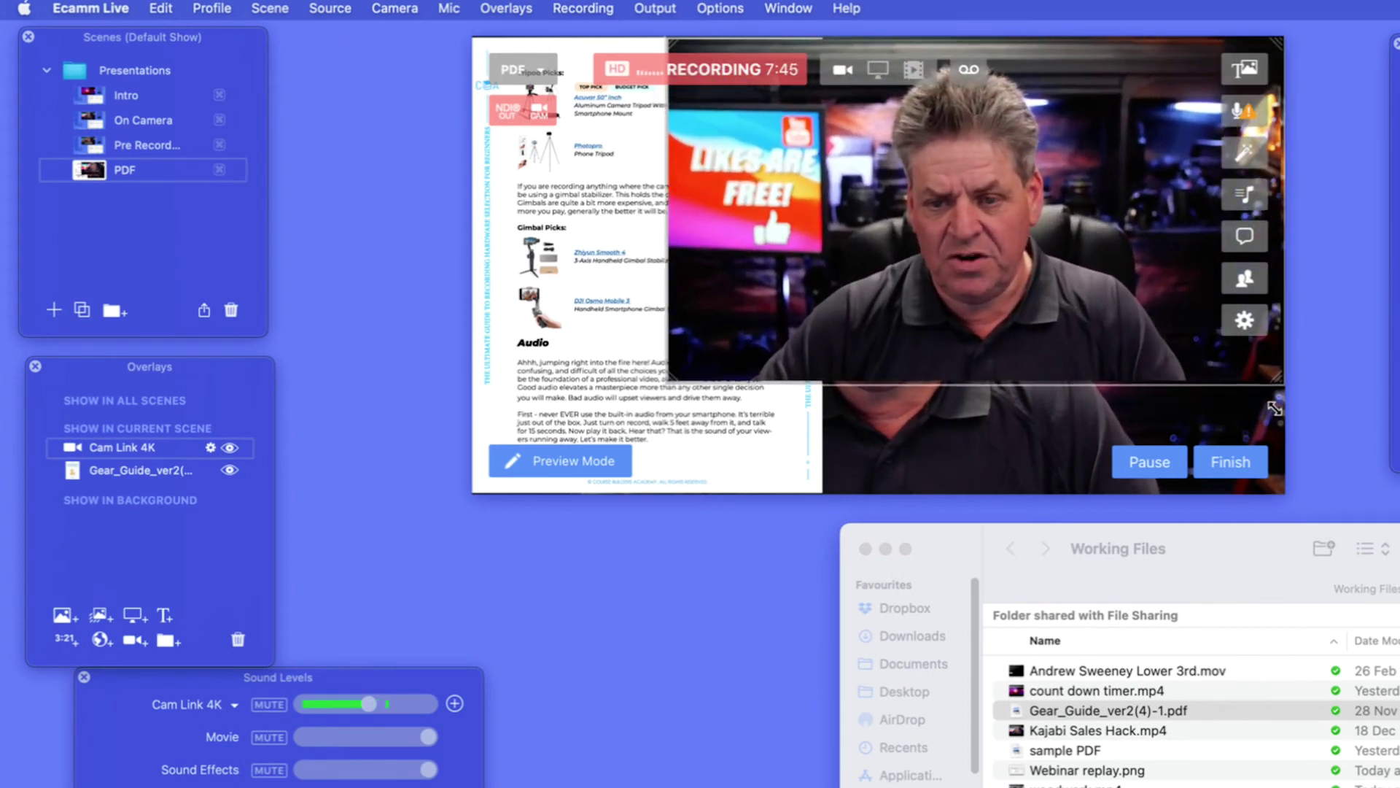
left_click_drag(668, 383, 631, 410)
left_click_drag(1065, 189, 1041, 164)
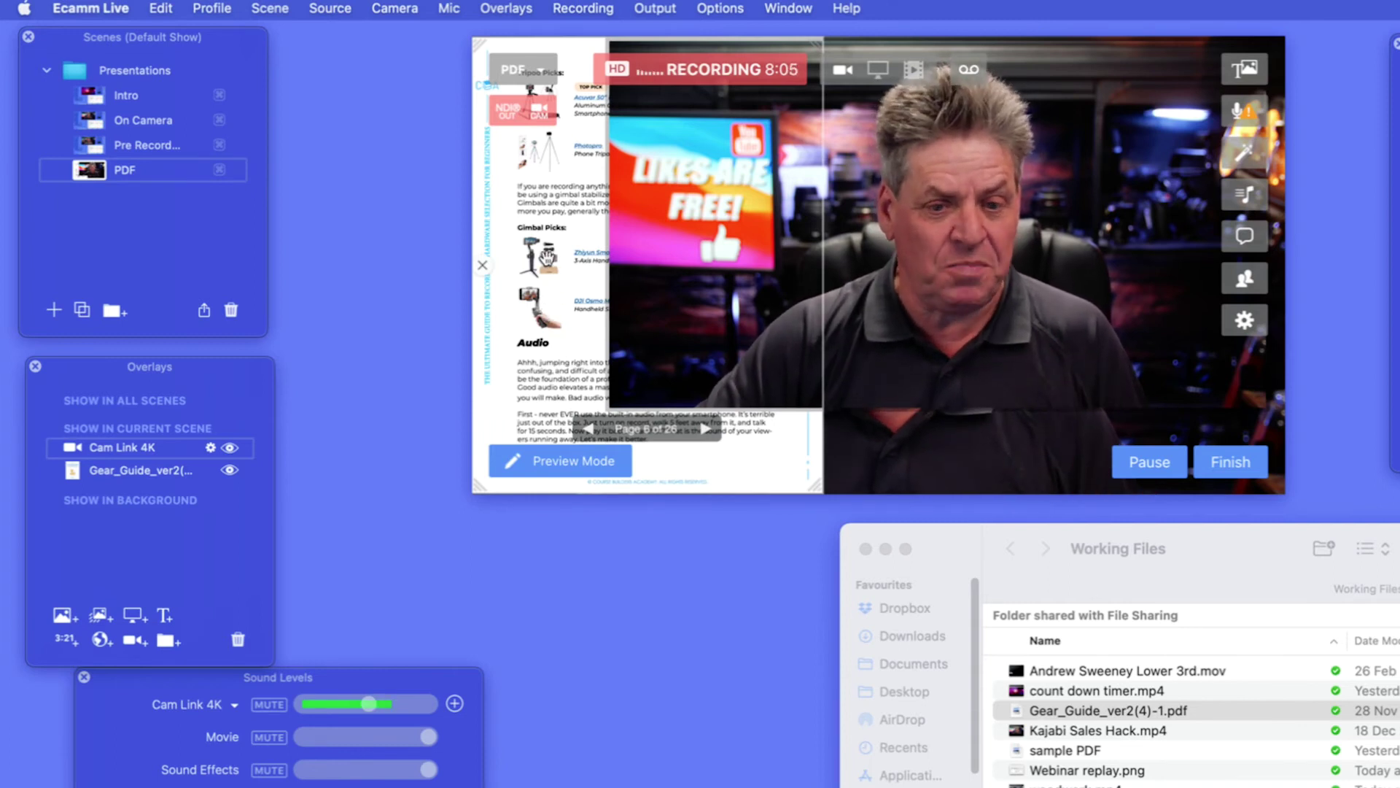
- Move the Cam Link 4K overlay beneath the gear guide, then enlarge and position it so the presenter is centred beside the PDF
left_click_drag(130, 457, 124, 490)
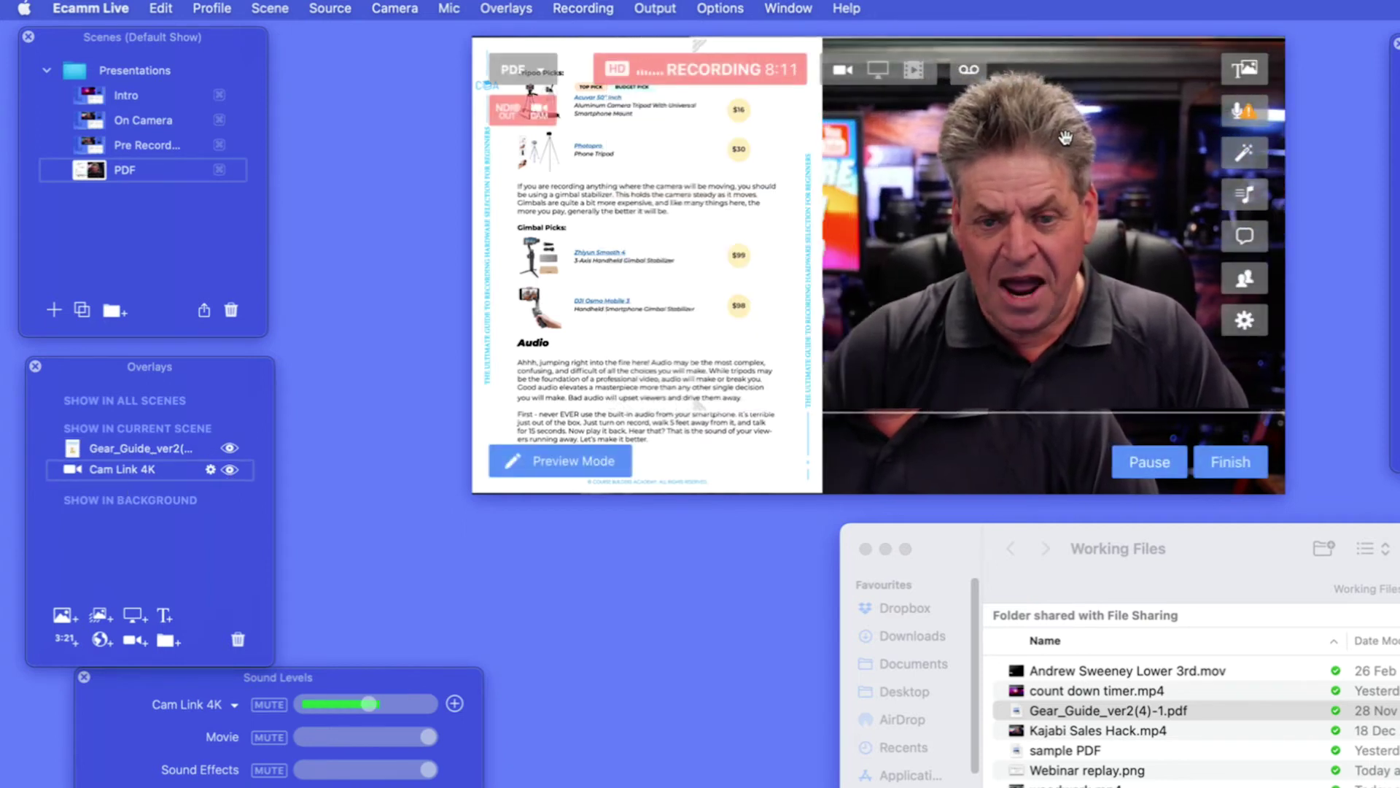
left_click_drag(1034, 137, 872, 299)
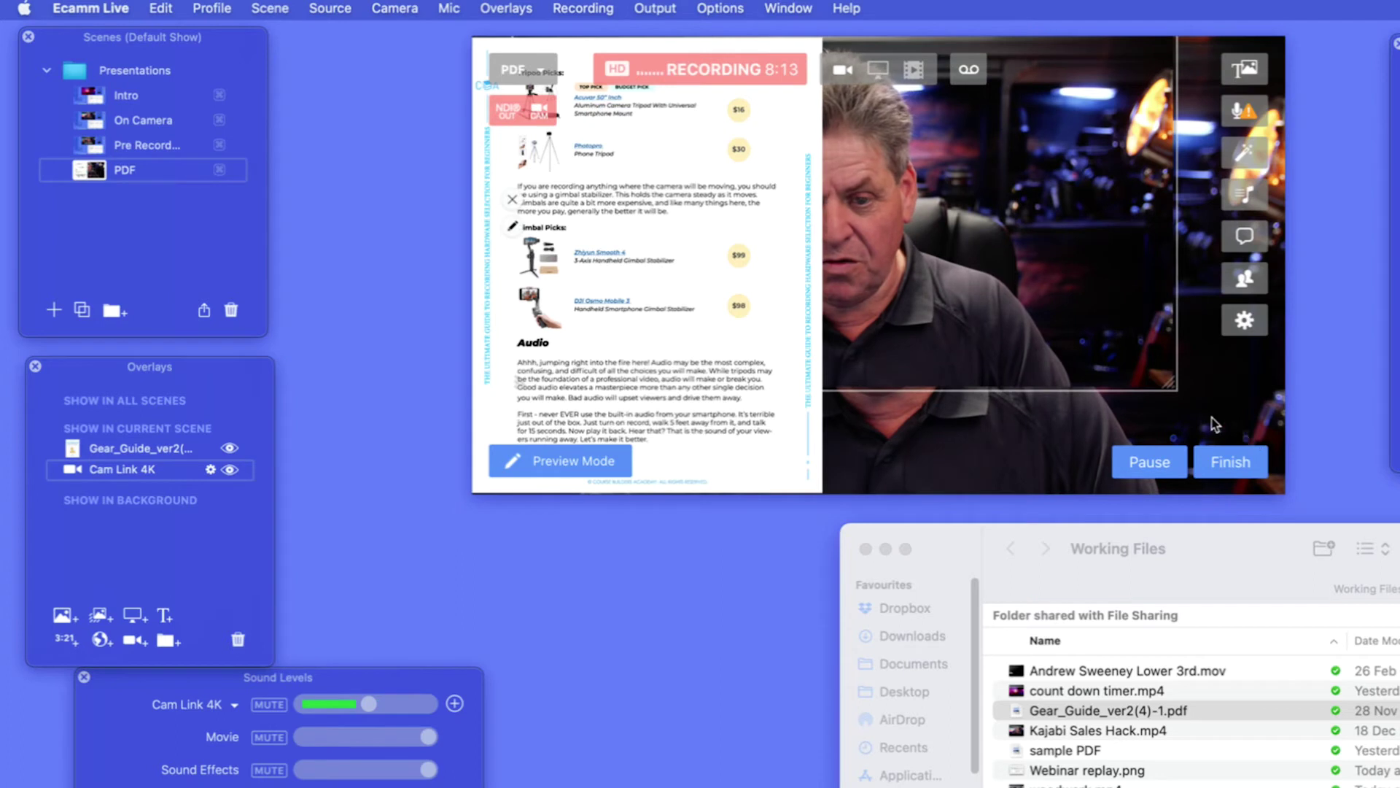
left_click_drag(1162, 387, 1311, 463)
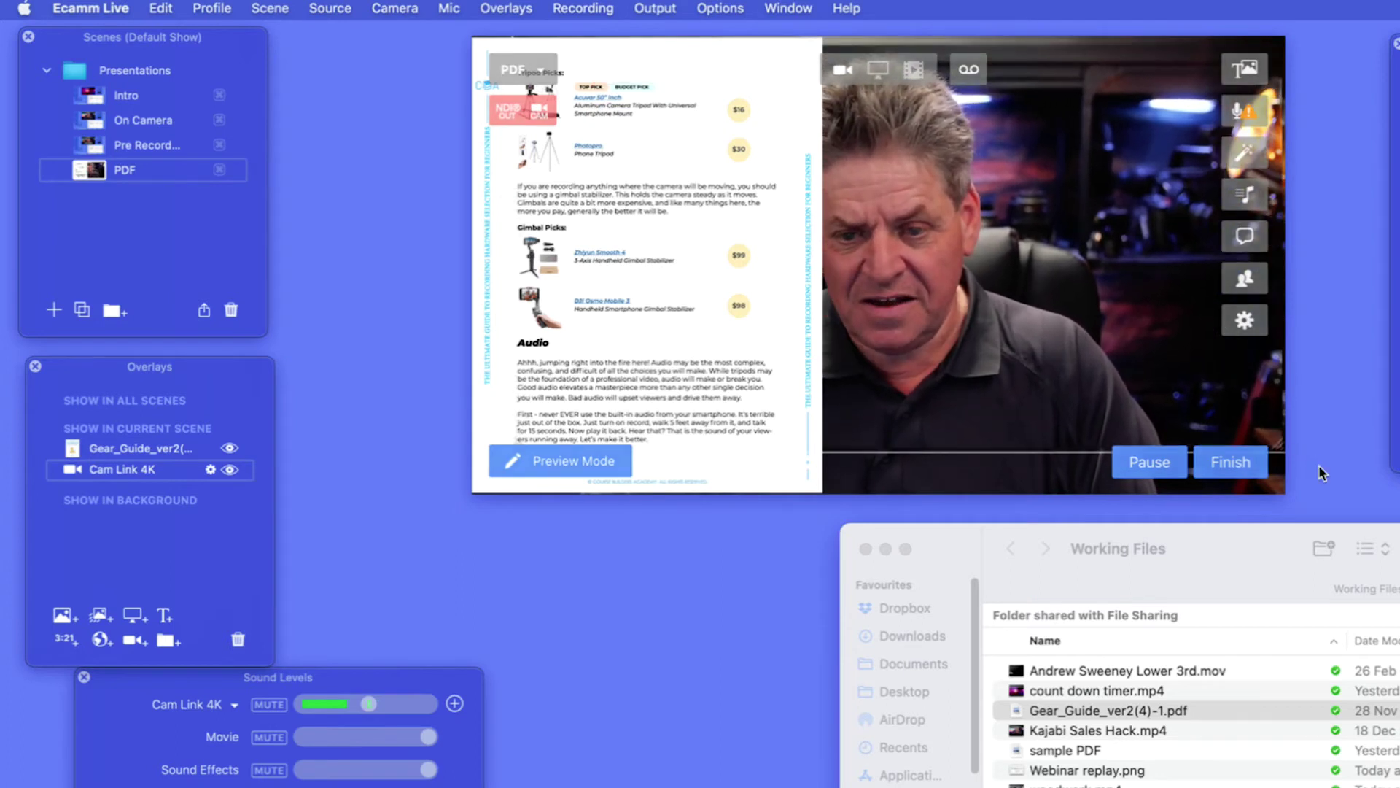
left_click_drag(968, 306, 782, 230)
left_click_drag(1090, 366, 1354, 495)
left_click_drag(995, 248, 1198, 291)
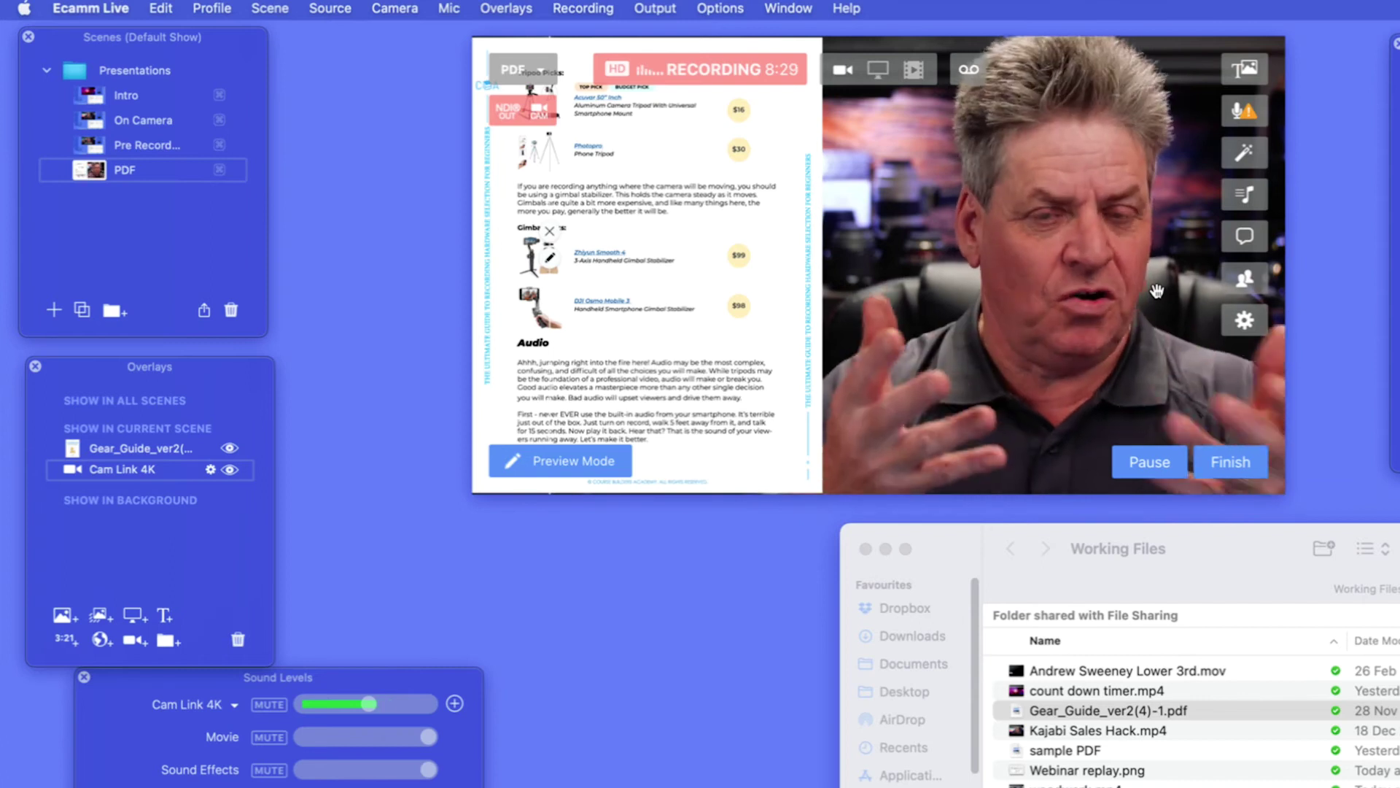
- Page back and forth through the gear guide beside the camera overlay, ending on page 8
mouse_move(610, 216)
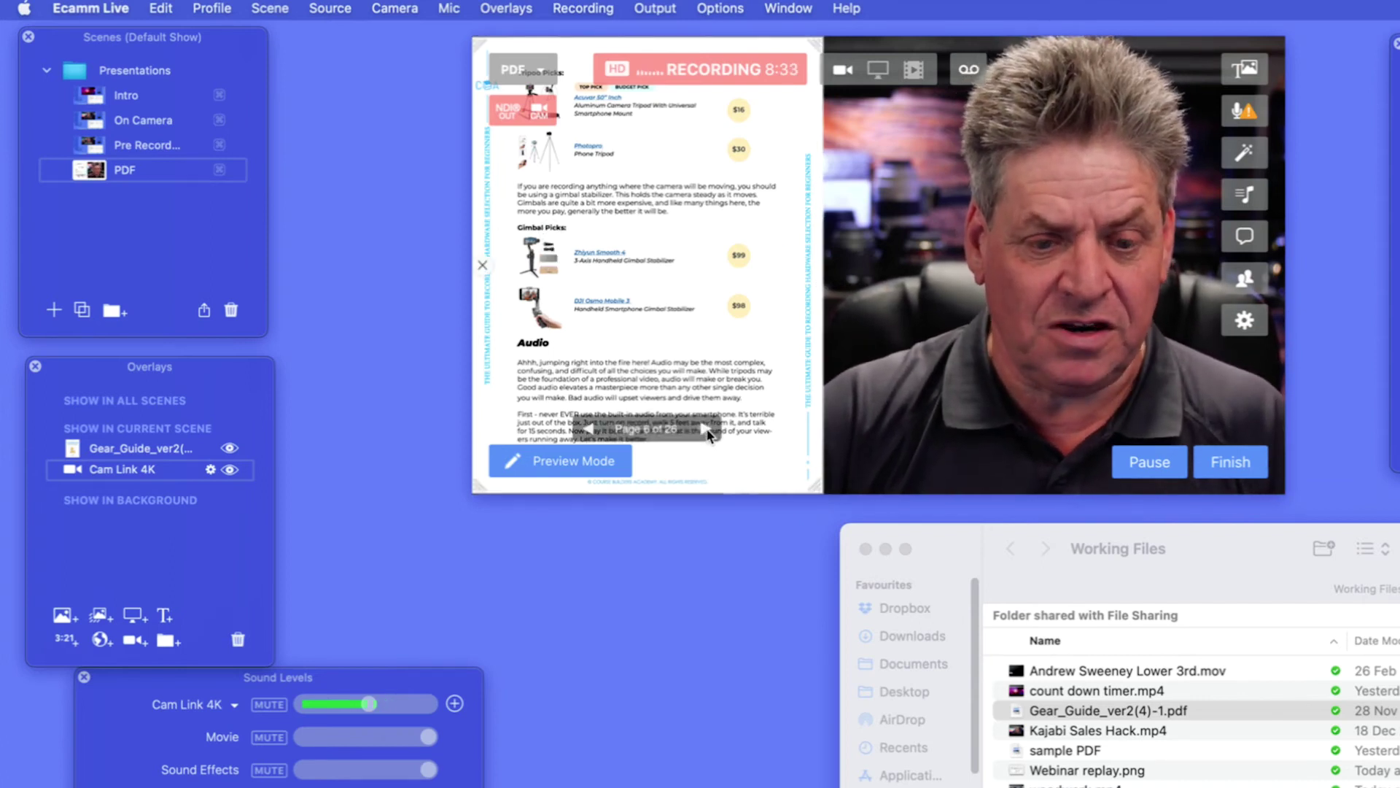
left_click(706, 430)
left_click(706, 430)
left_click(707, 431)
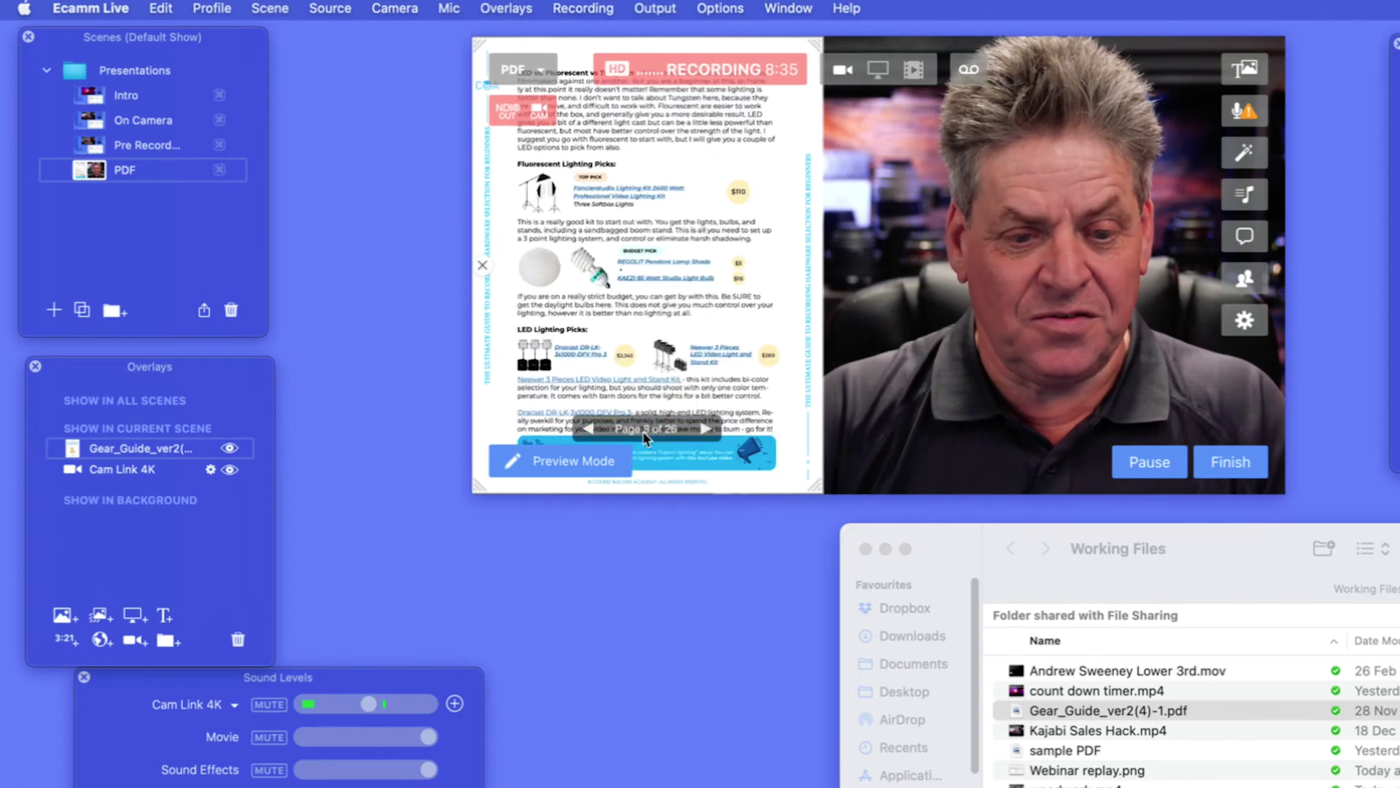
key("Left")
key("Left")
key("Left")
key("Right")
key("Right")
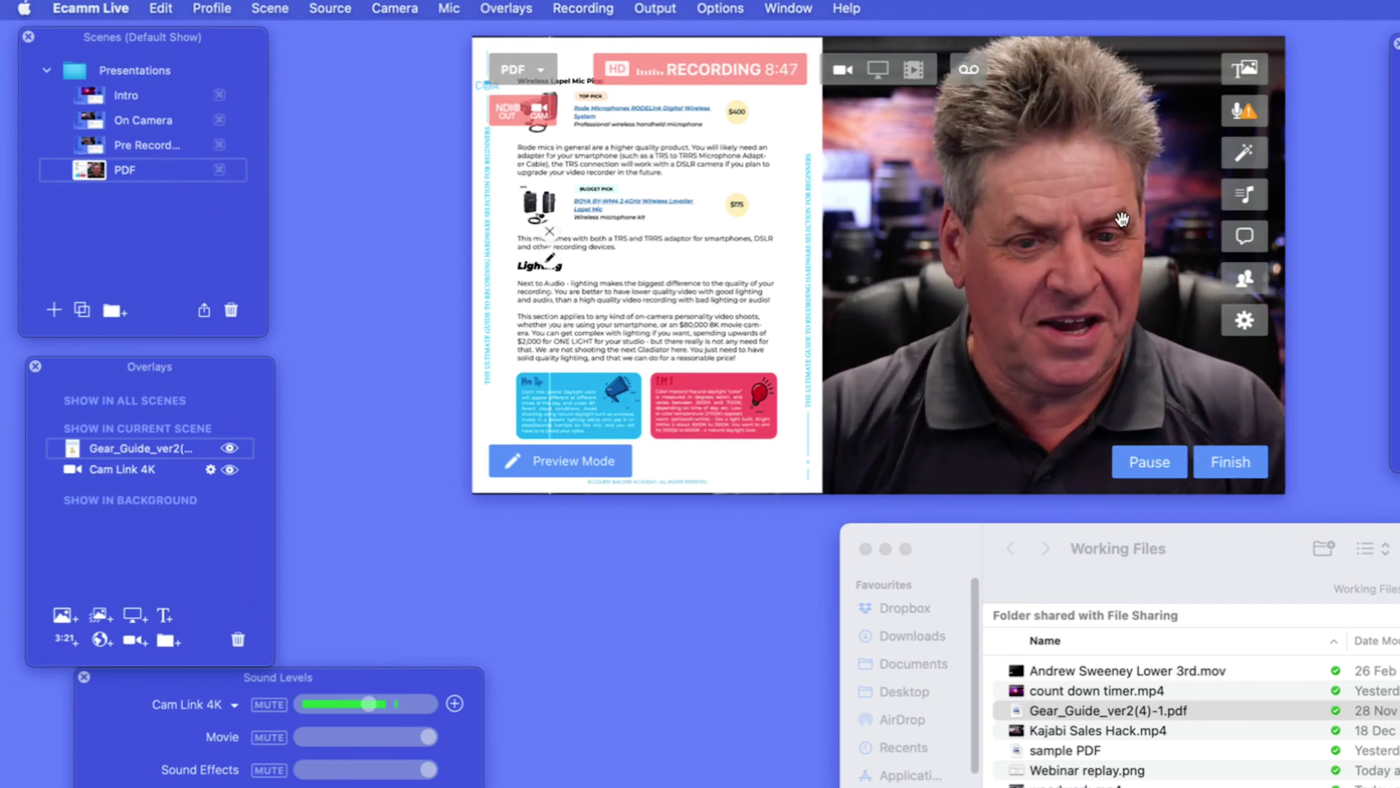
mouse_move(615, 422)
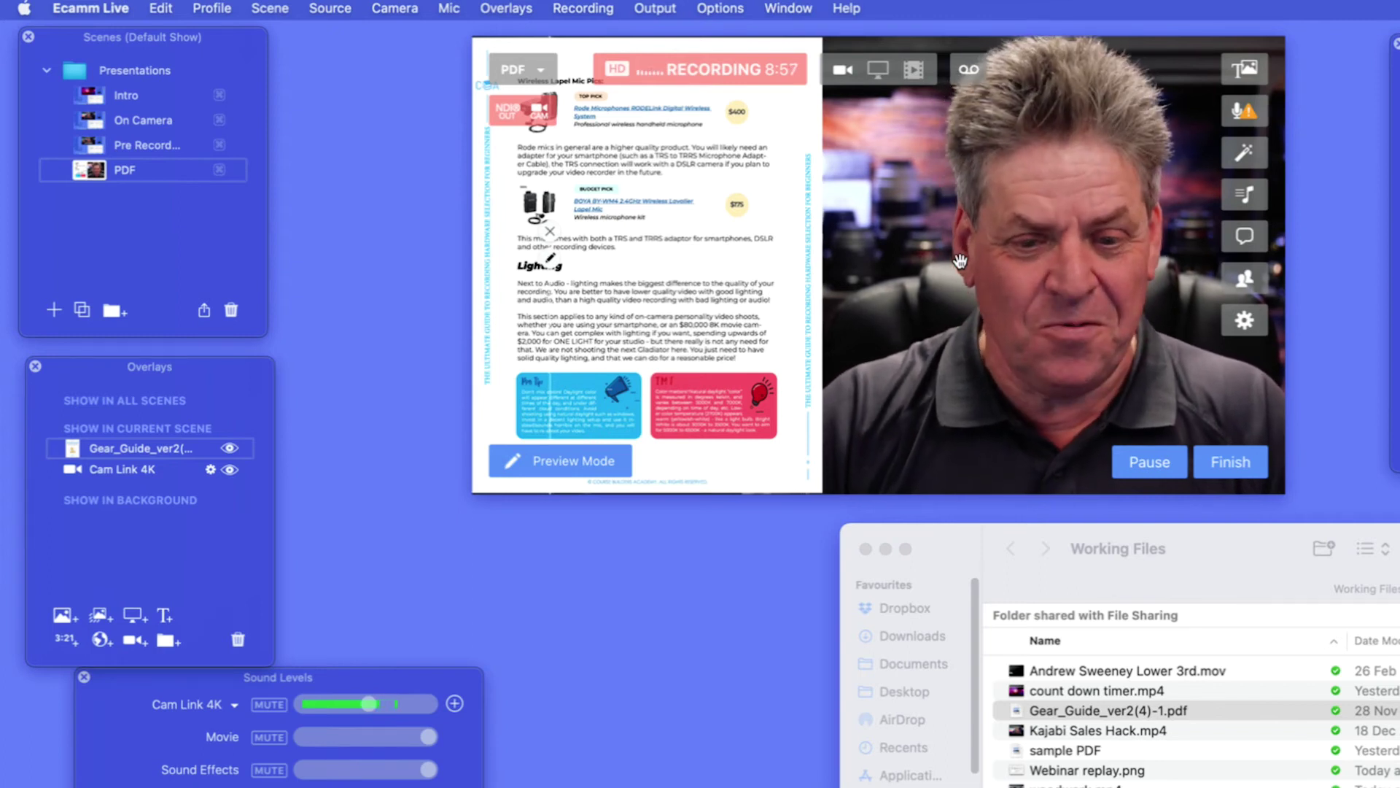
mouse_move(595, 343)
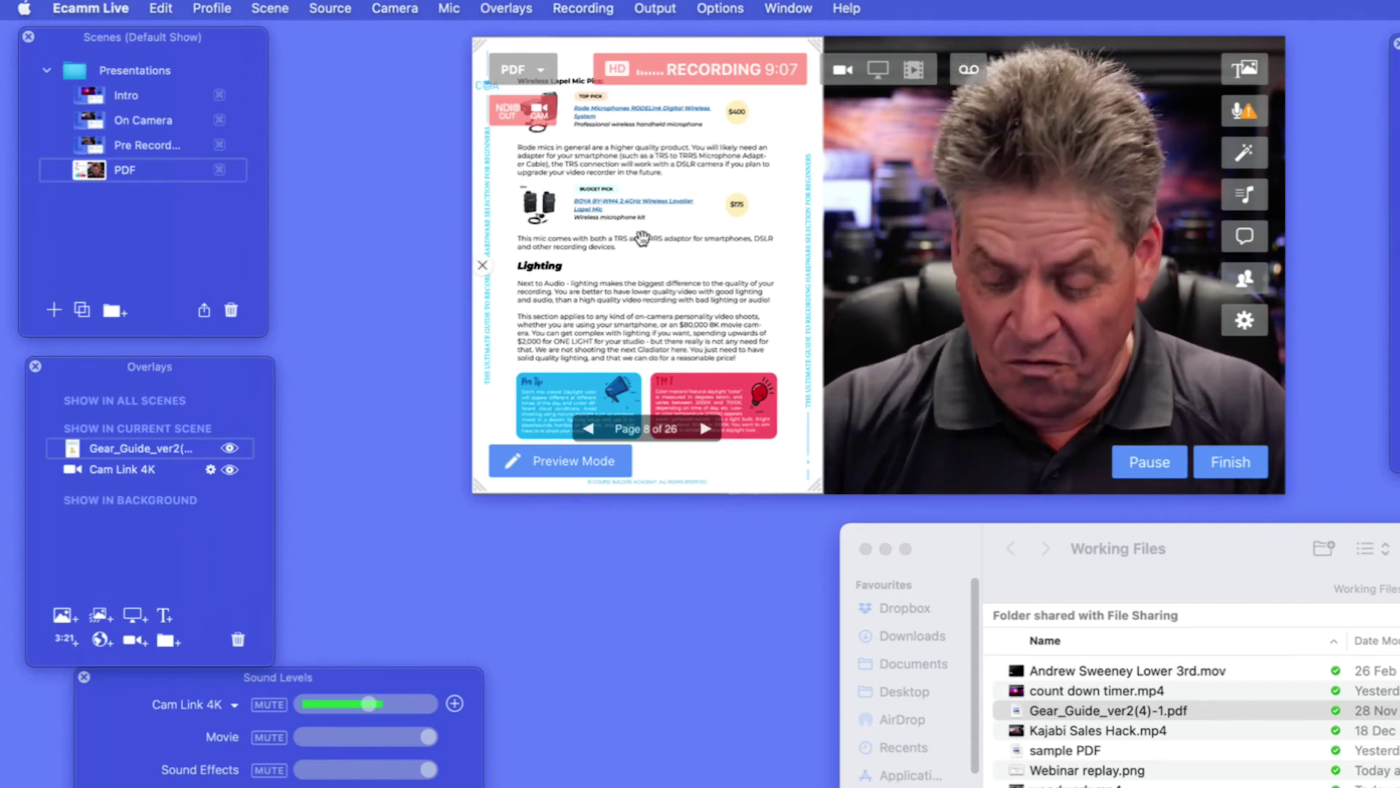
key("Right")
key("Left")
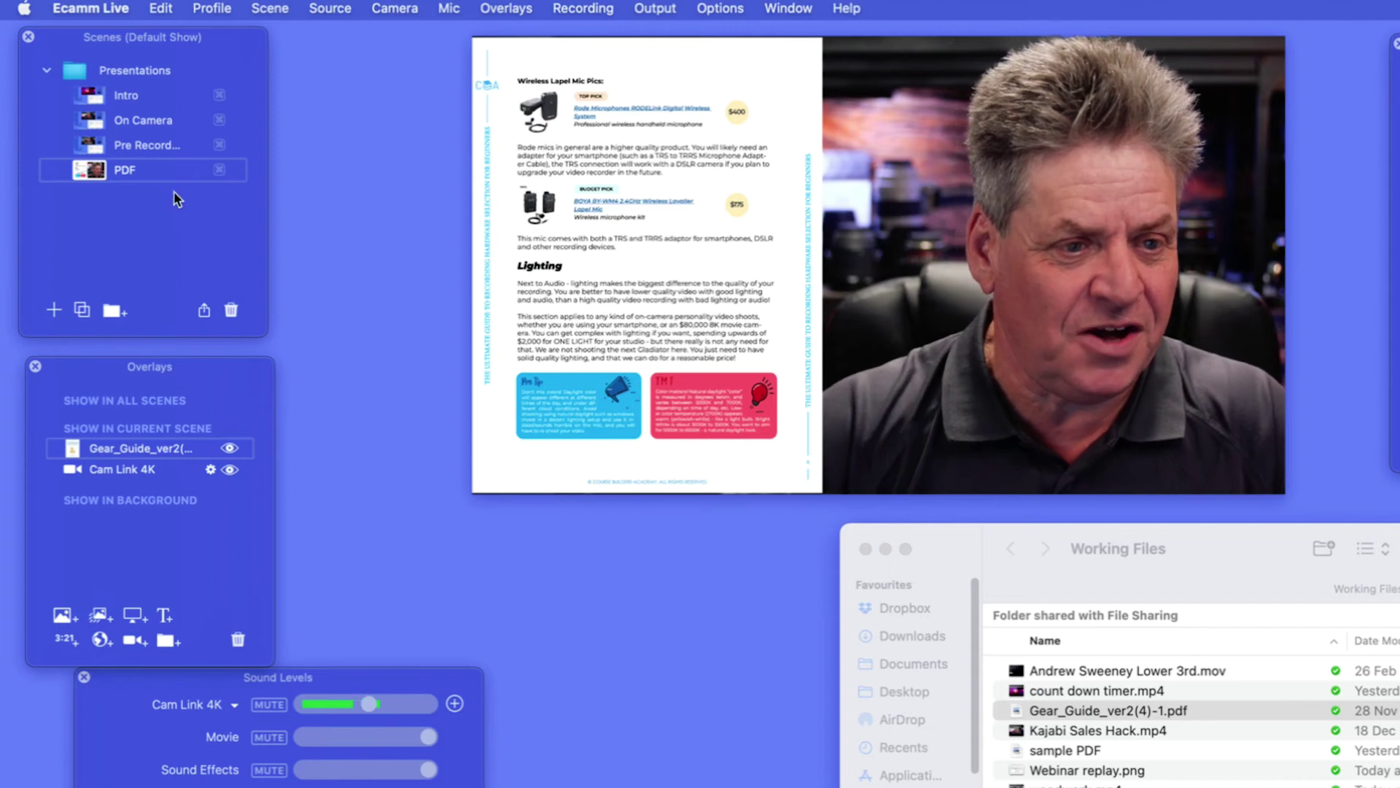
- Add a new scene after PDF and name it "Image"
left_click(54, 311)
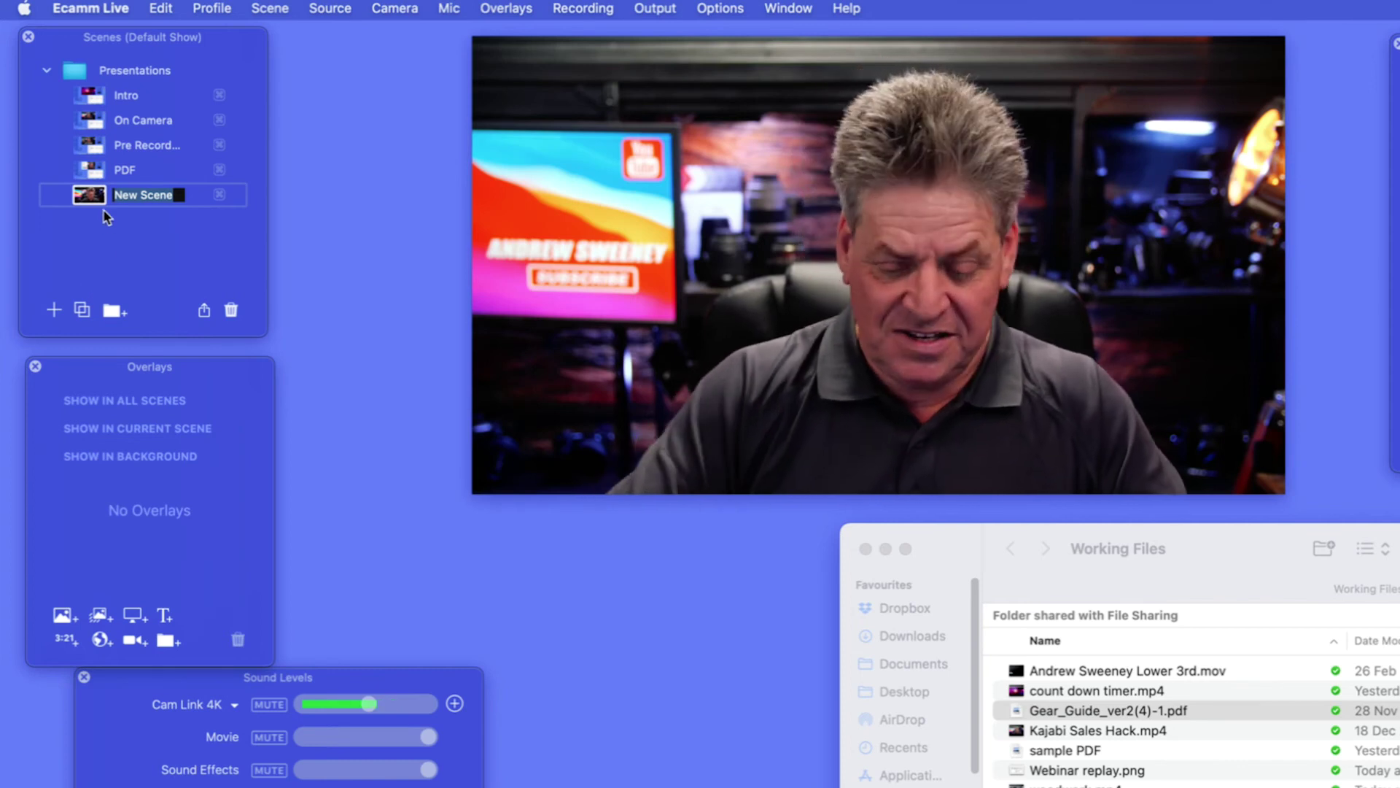
type("Imag")
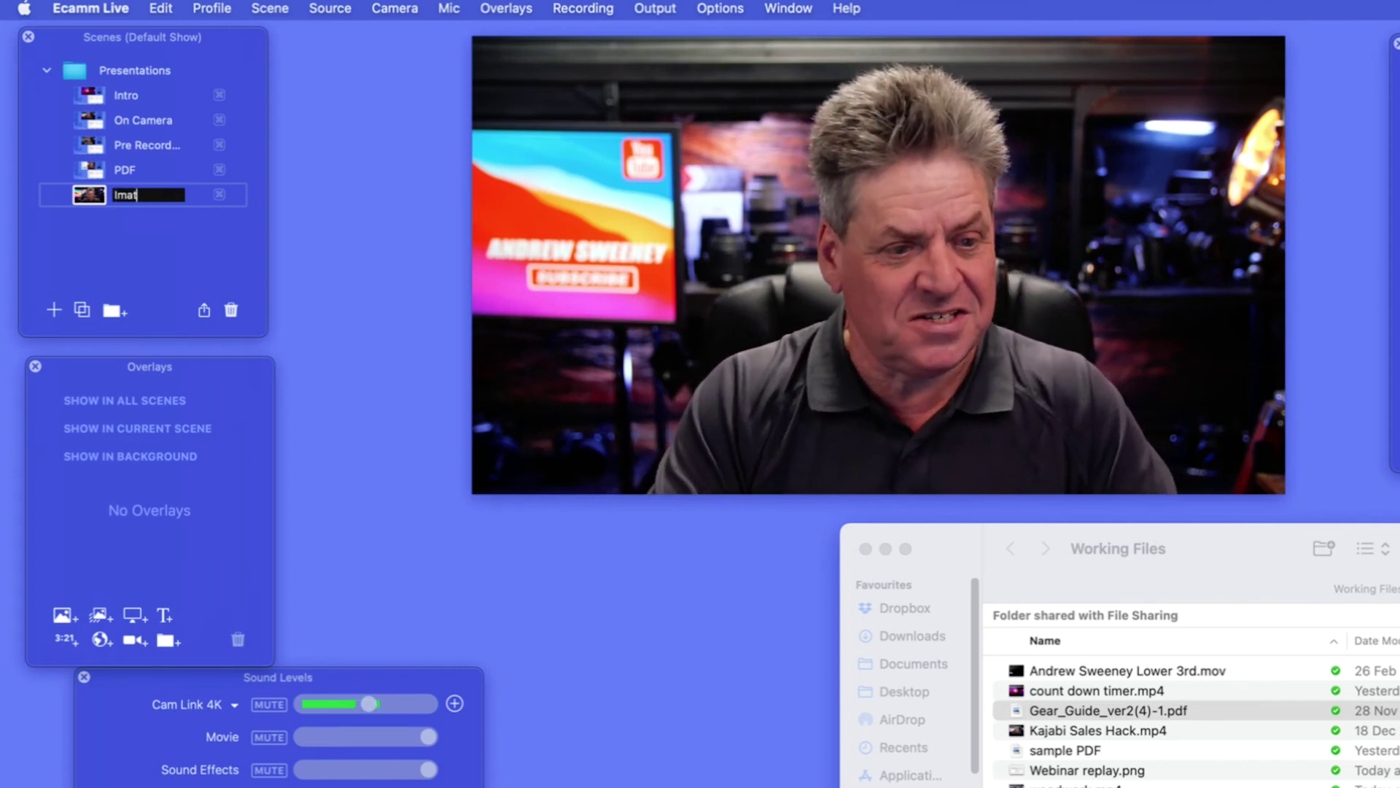
type("e")
key("Return")
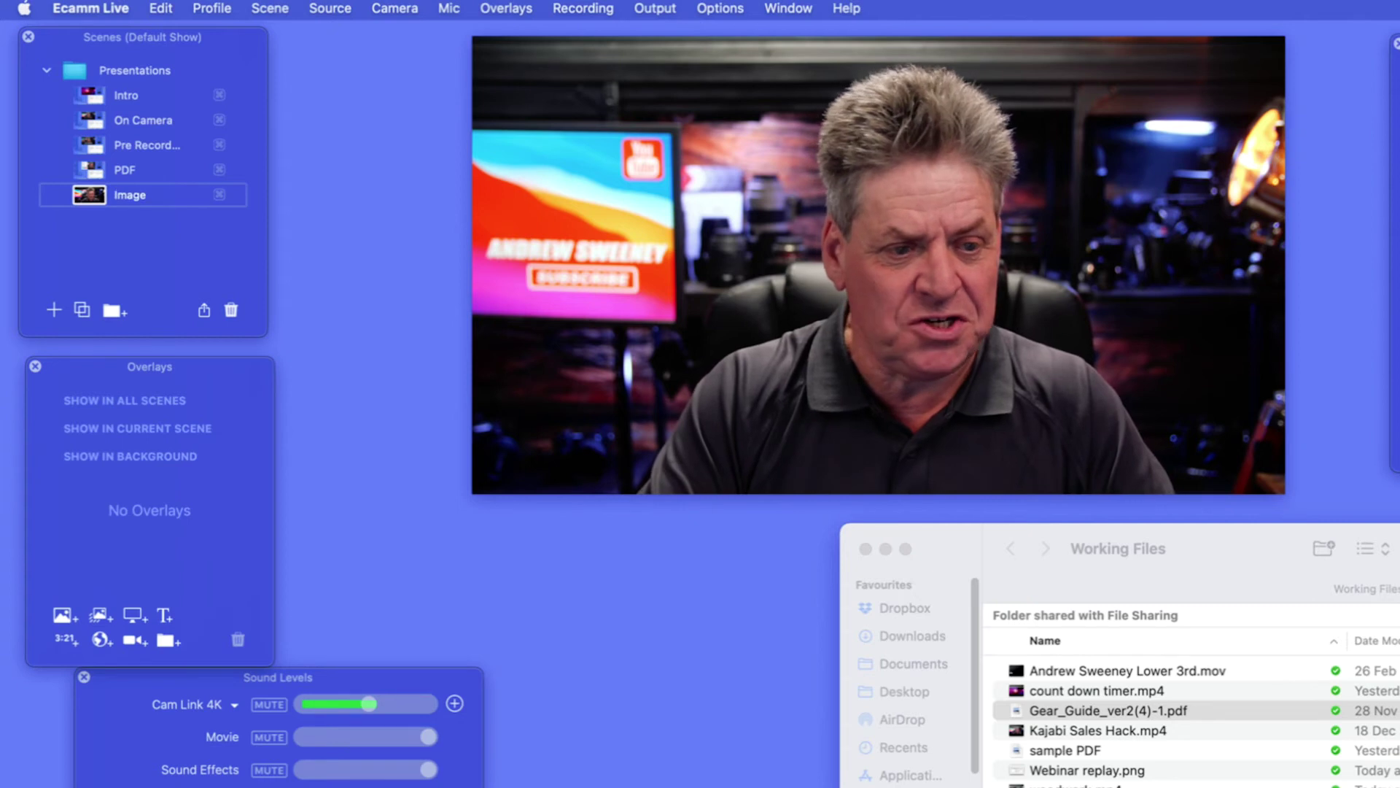
- Place "Webinar replay.png" from the Working Files folder into the Image scene as an overlay and shift it down slightly
left_click(1065, 772)
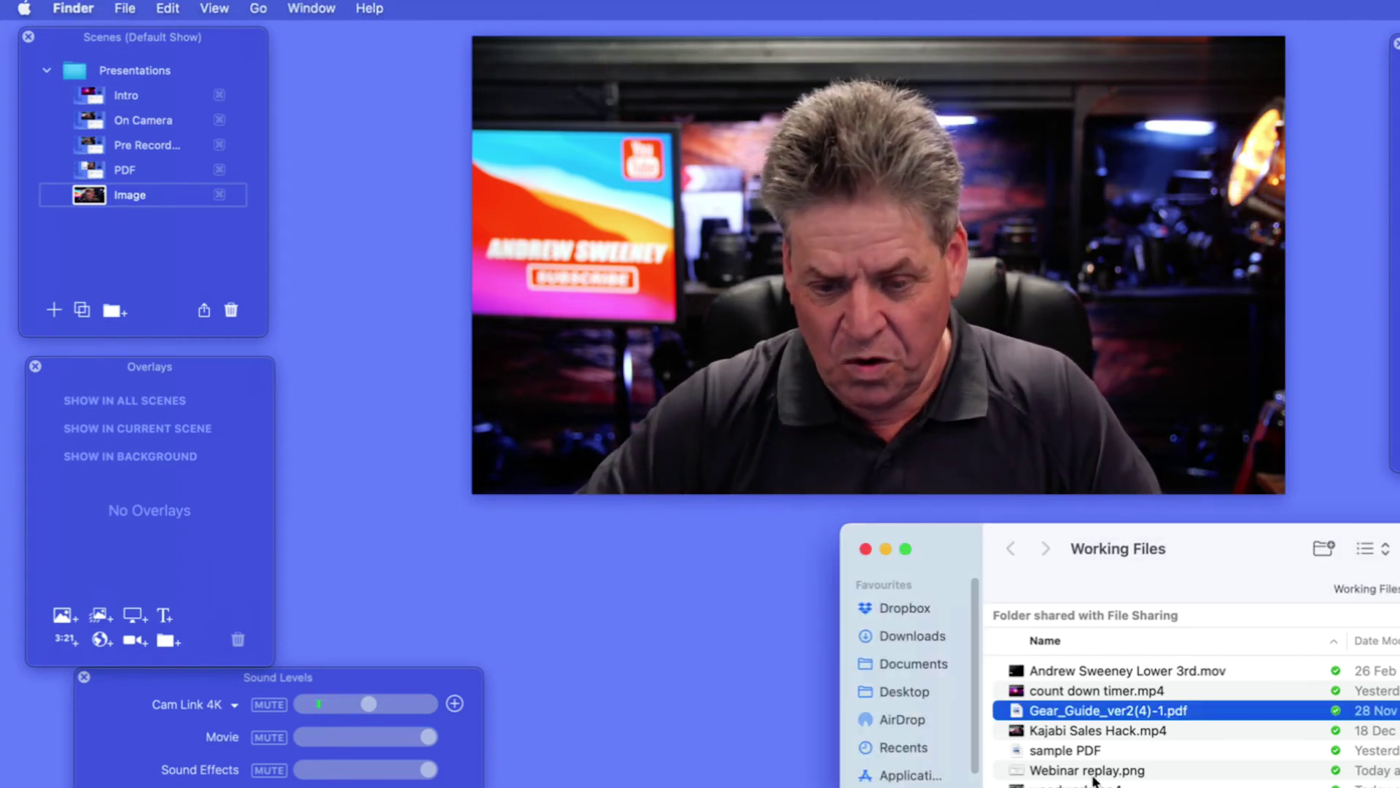
left_click_drag(1065, 775, 838, 194)
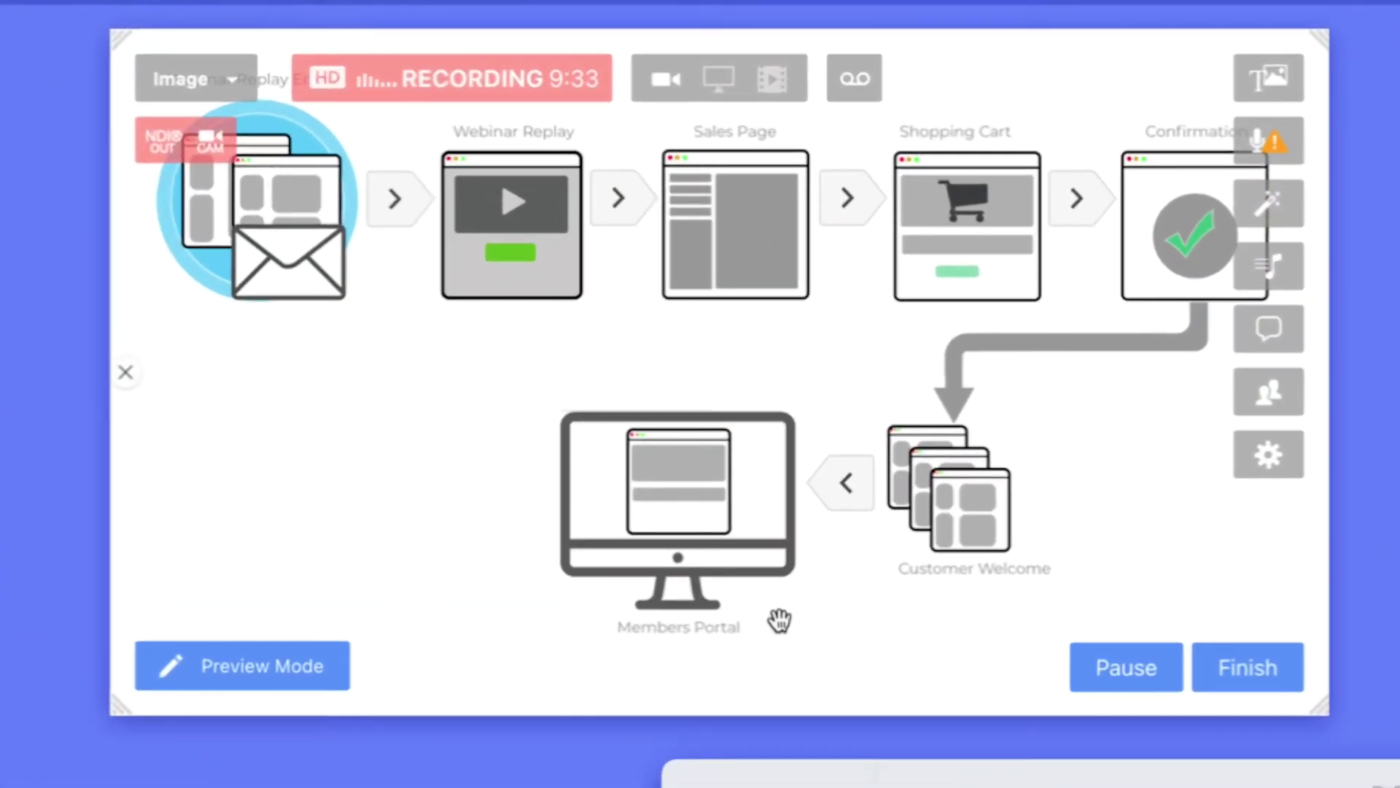
mouse_move(868, 353)
left_mouse_down()
mouse_move(844, 370)
mouse_move(861, 392)
mouse_move(857, 366)
left_mouse_up()
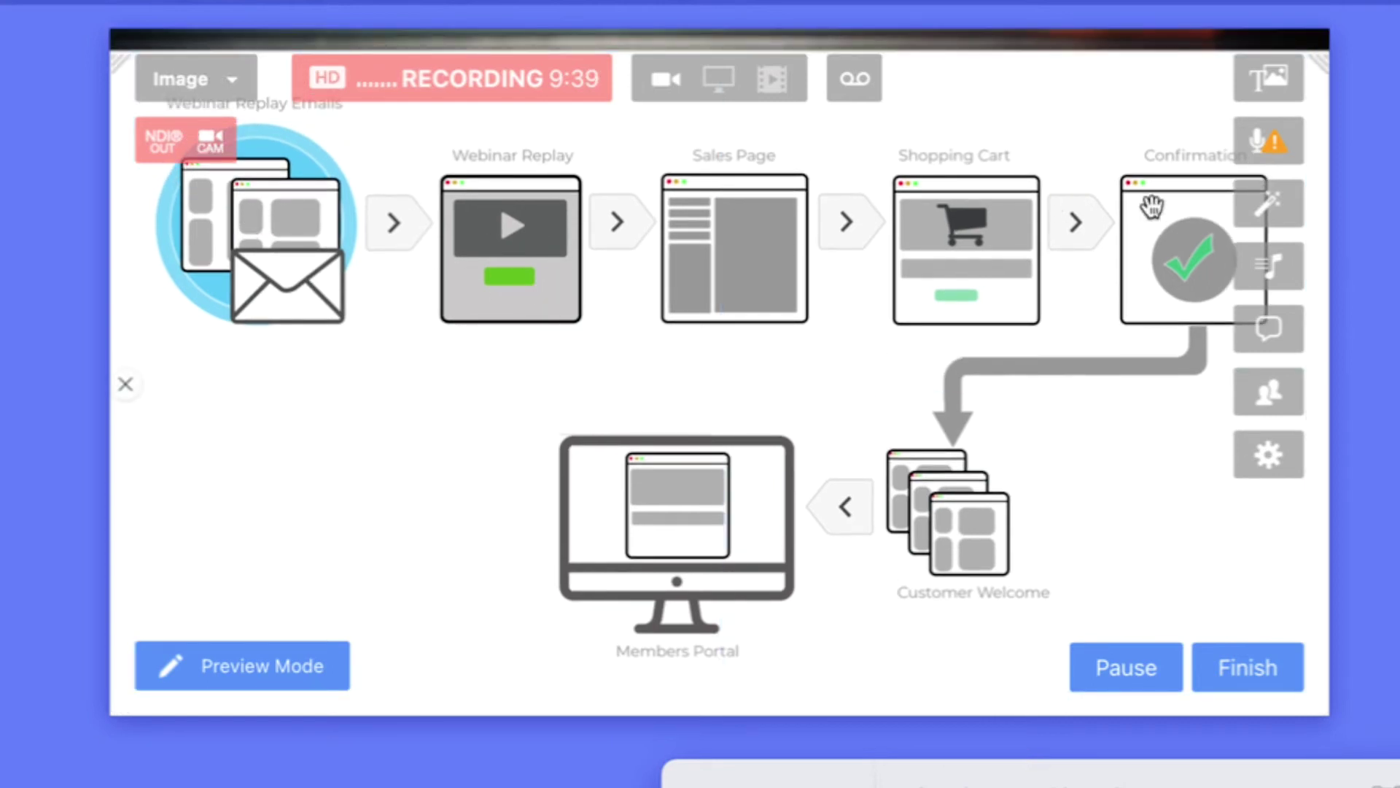
left_click_drag(941, 97, 953, 164)
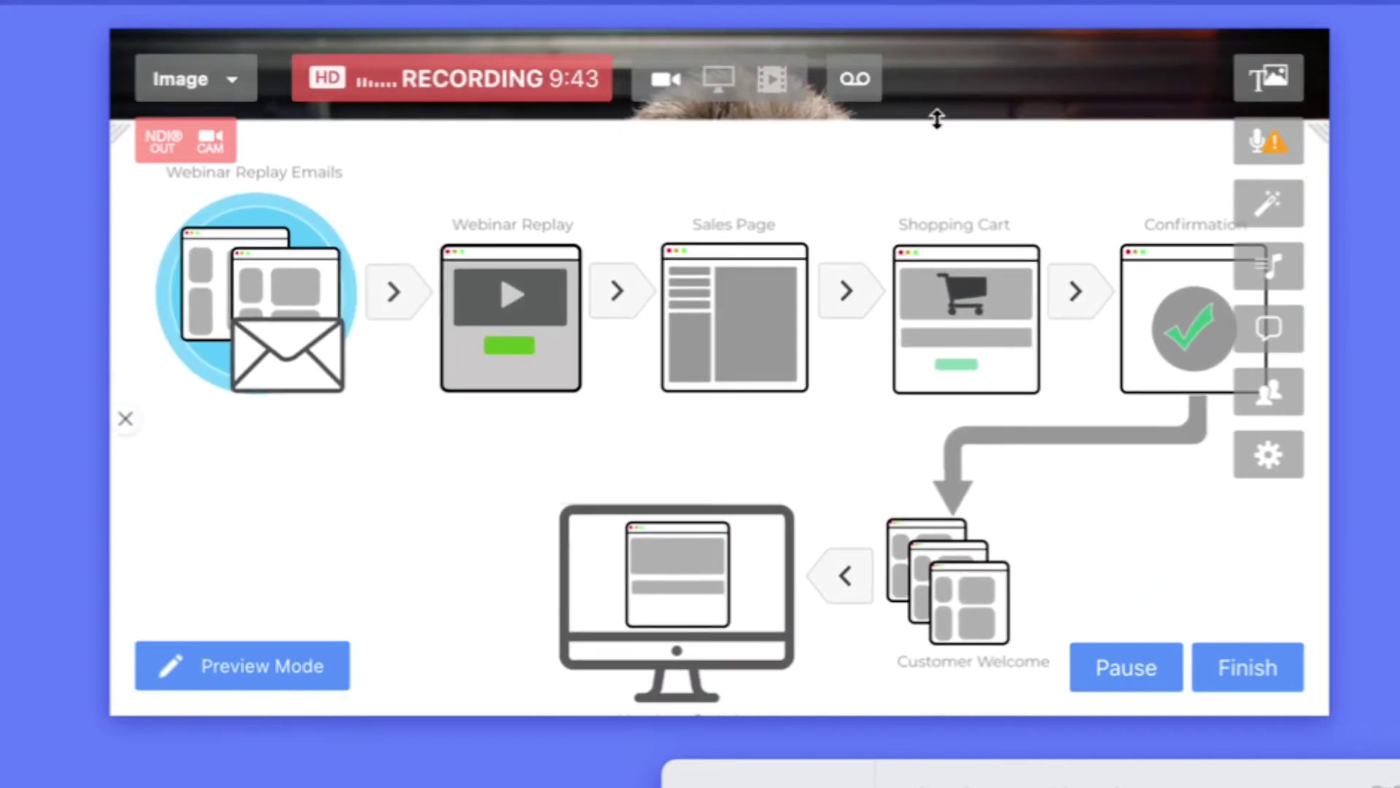
- Crop the webinar replay image to its upper row of funnel graphics and move the strip to the lower part of the frame
left_click_drag(936, 118, 938, 215)
left_click_drag(939, 417, 865, 370)
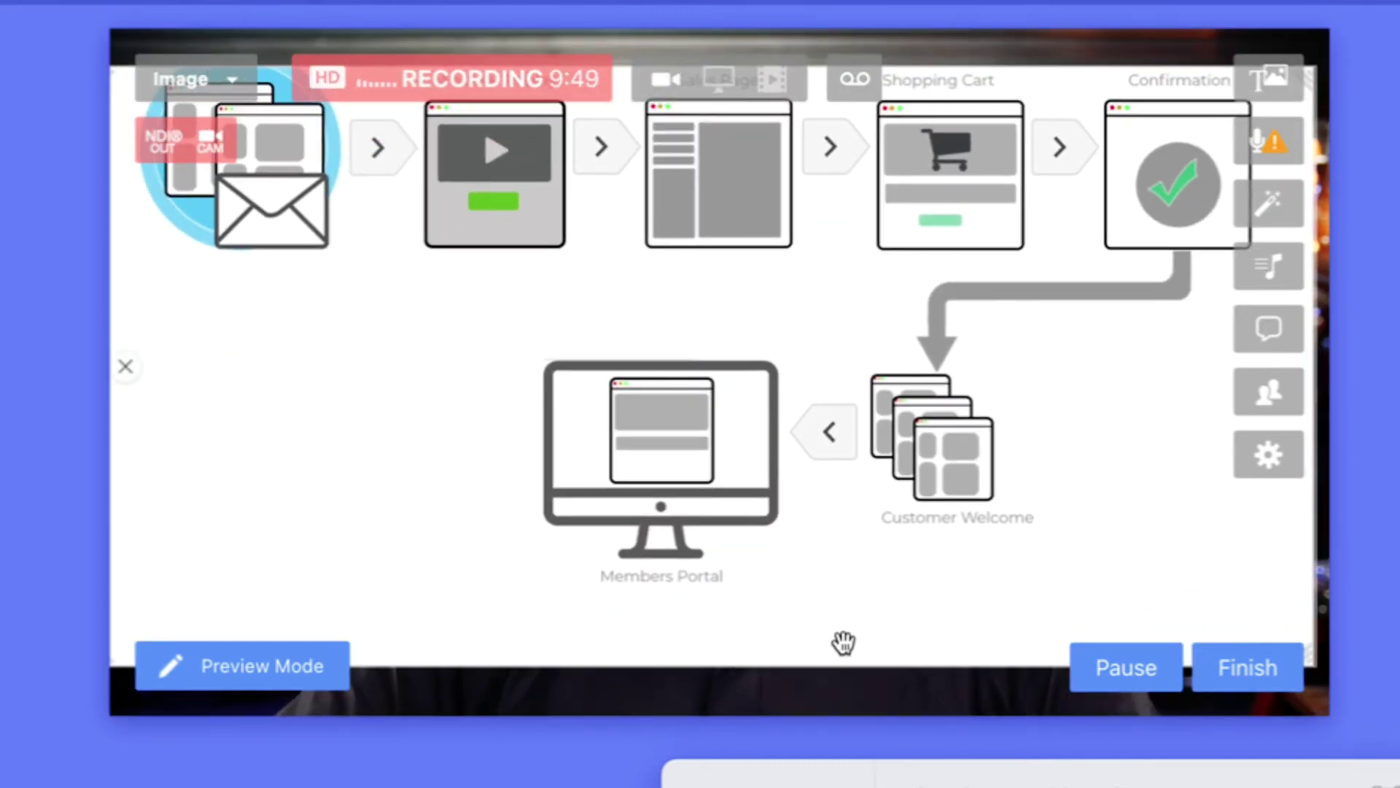
left_click_drag(840, 659, 854, 282)
left_click_drag(897, 213, 899, 570)
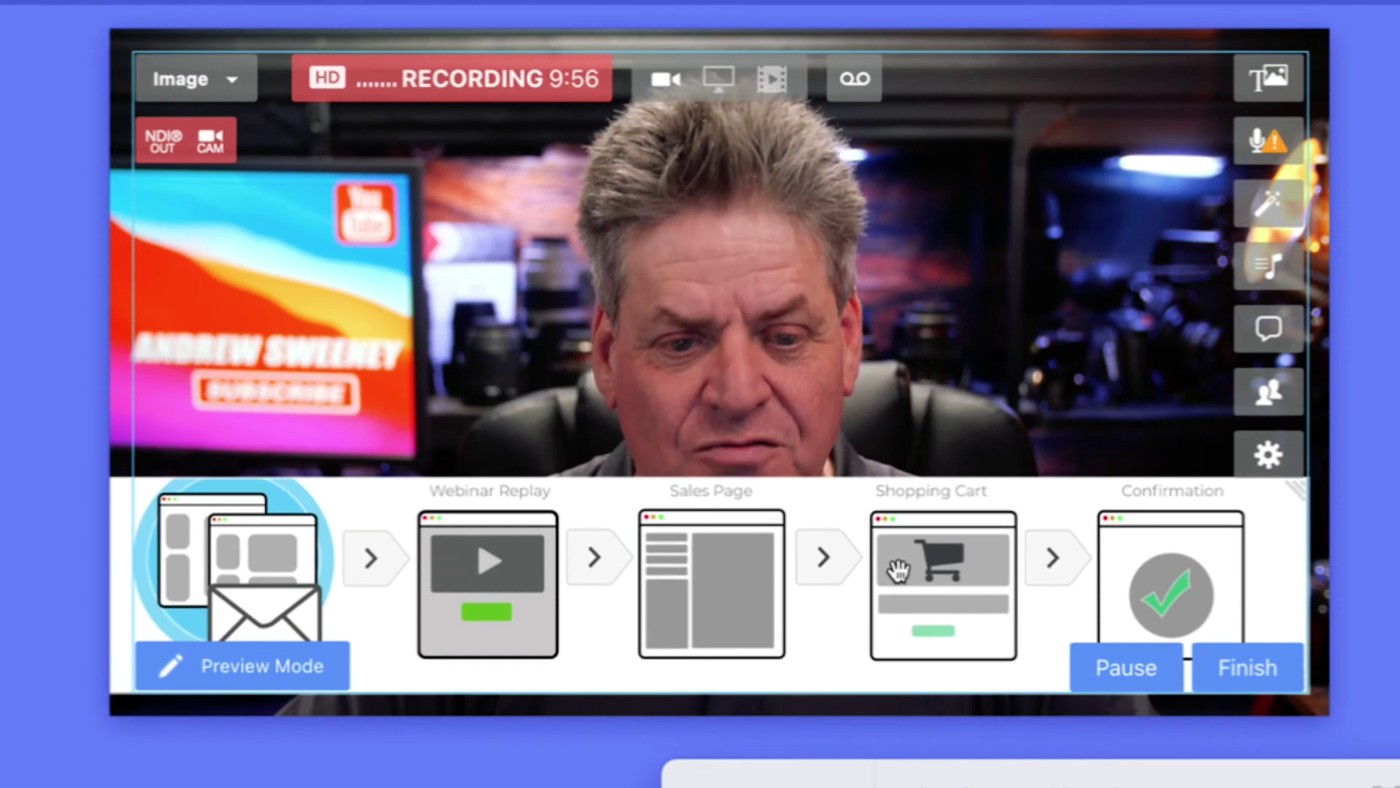
- Shrink the cropped webinar replay strip and position it along the bottom of the frame below the presenter's face
left_click(806, 569)
scroll(806, 569, "down", 5)
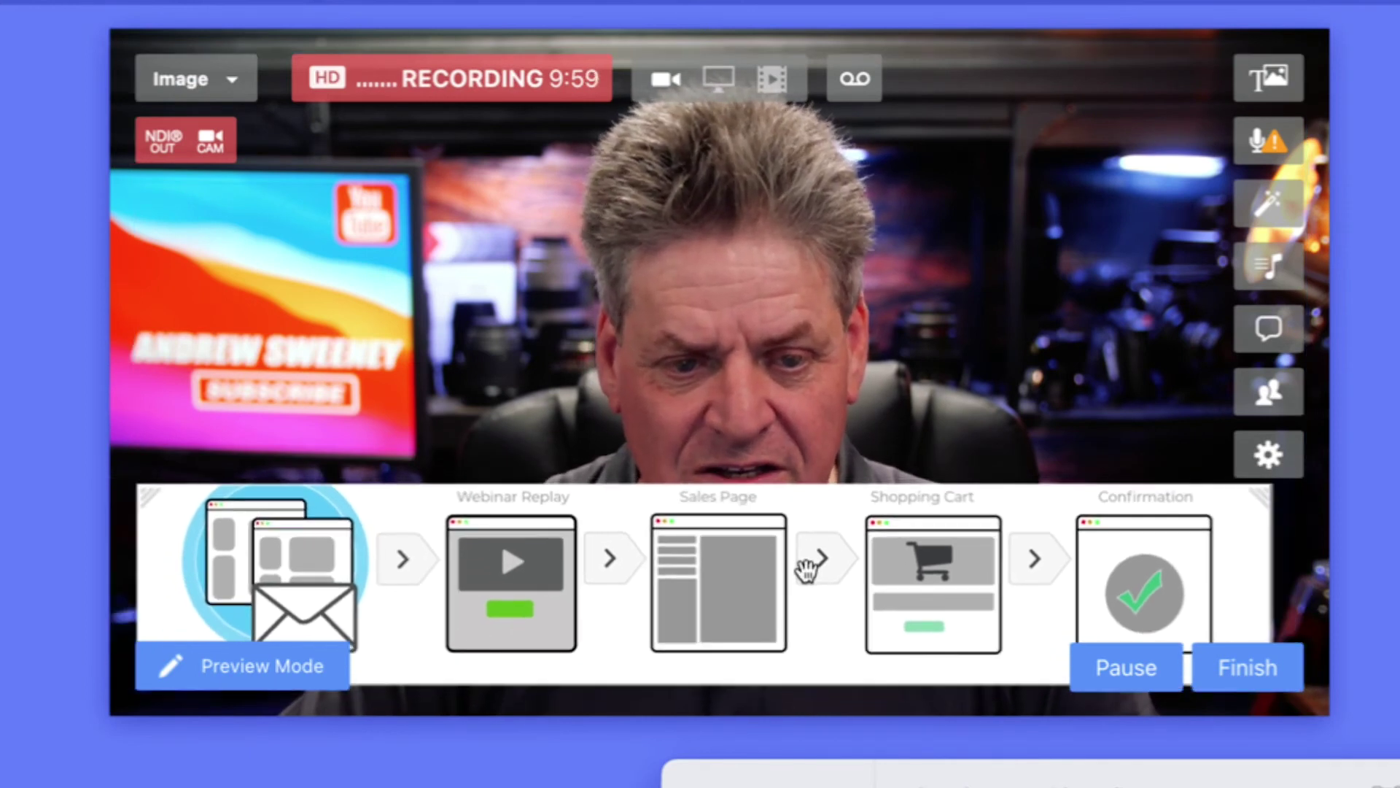
scroll(806, 569, "down", 2)
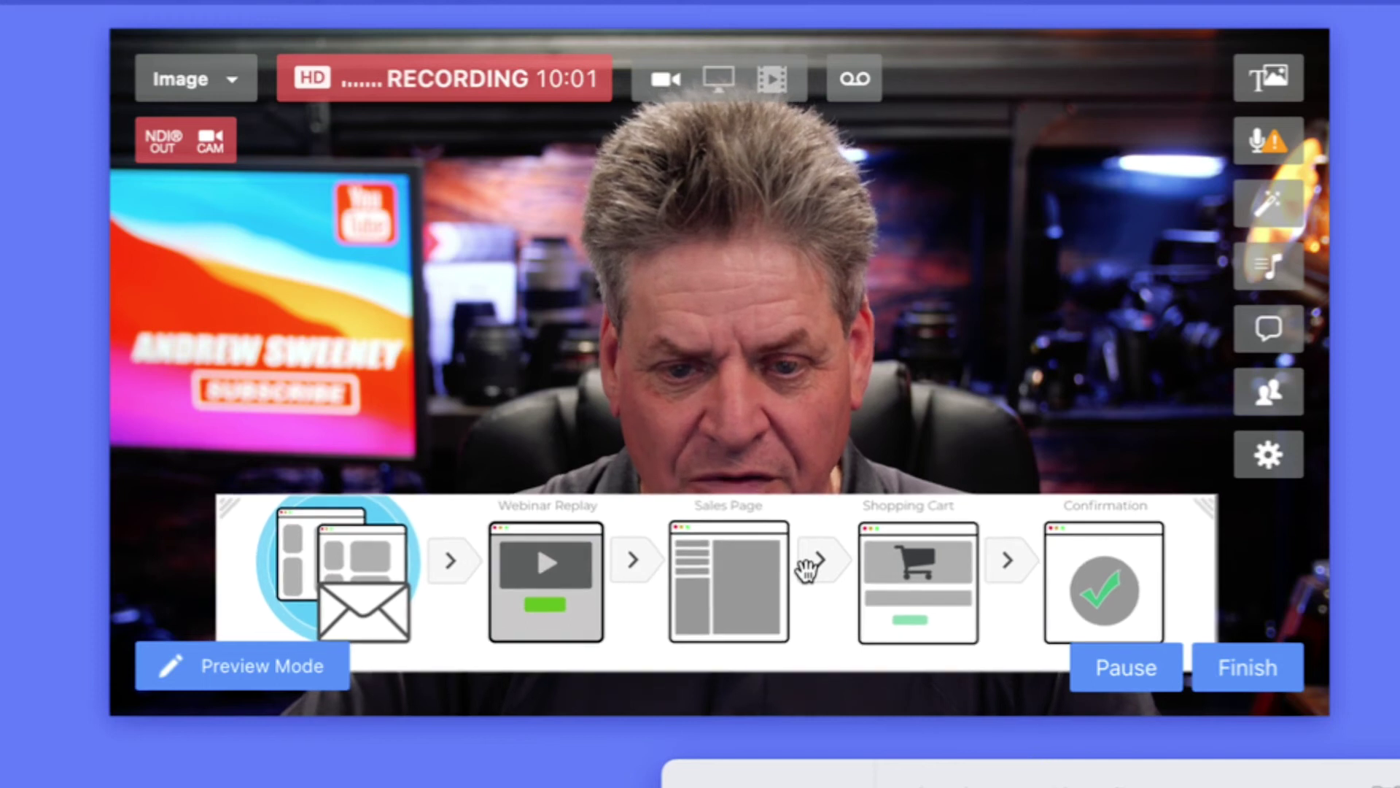
left_click_drag(877, 510, 873, 542)
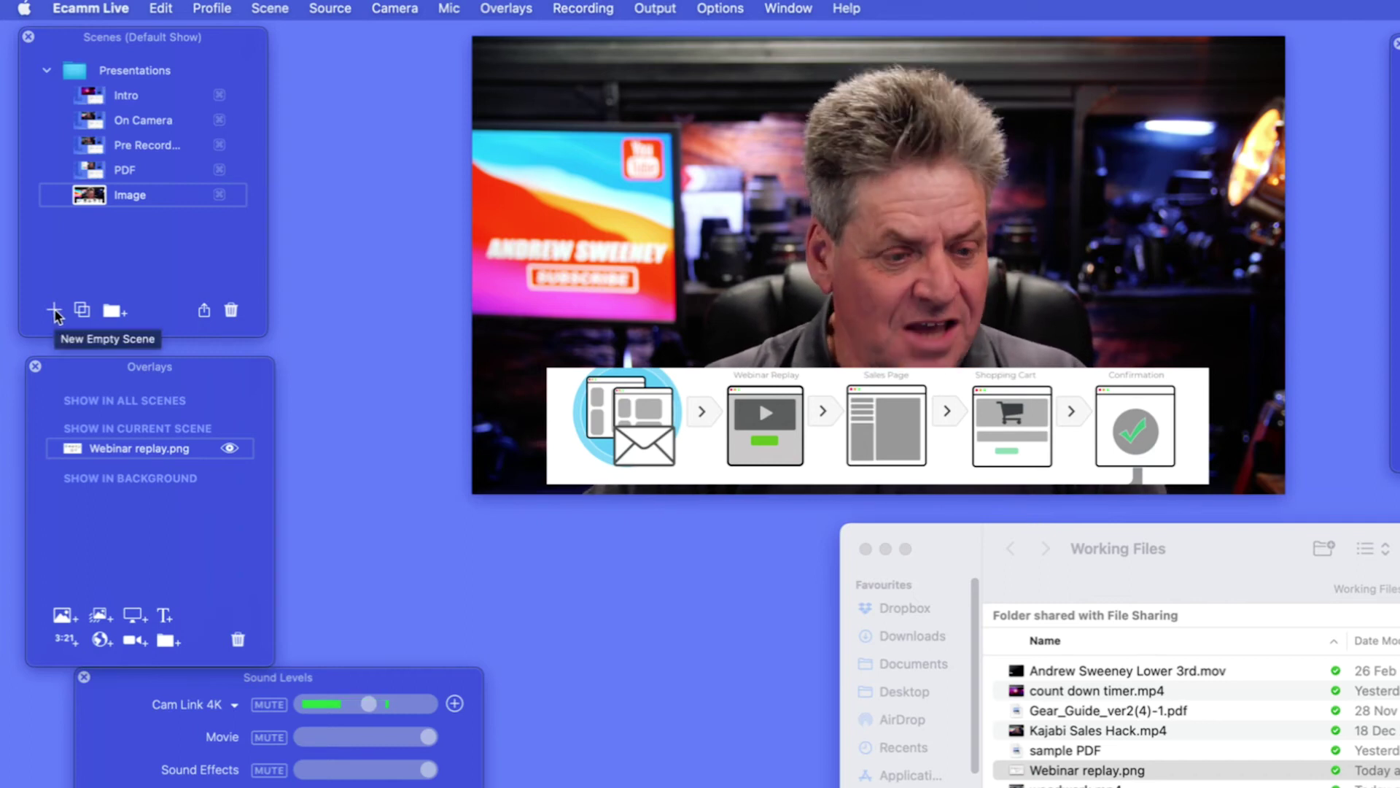
- Add a new scene after Image and name it "Text"
left_click(54, 310)
type("Test")
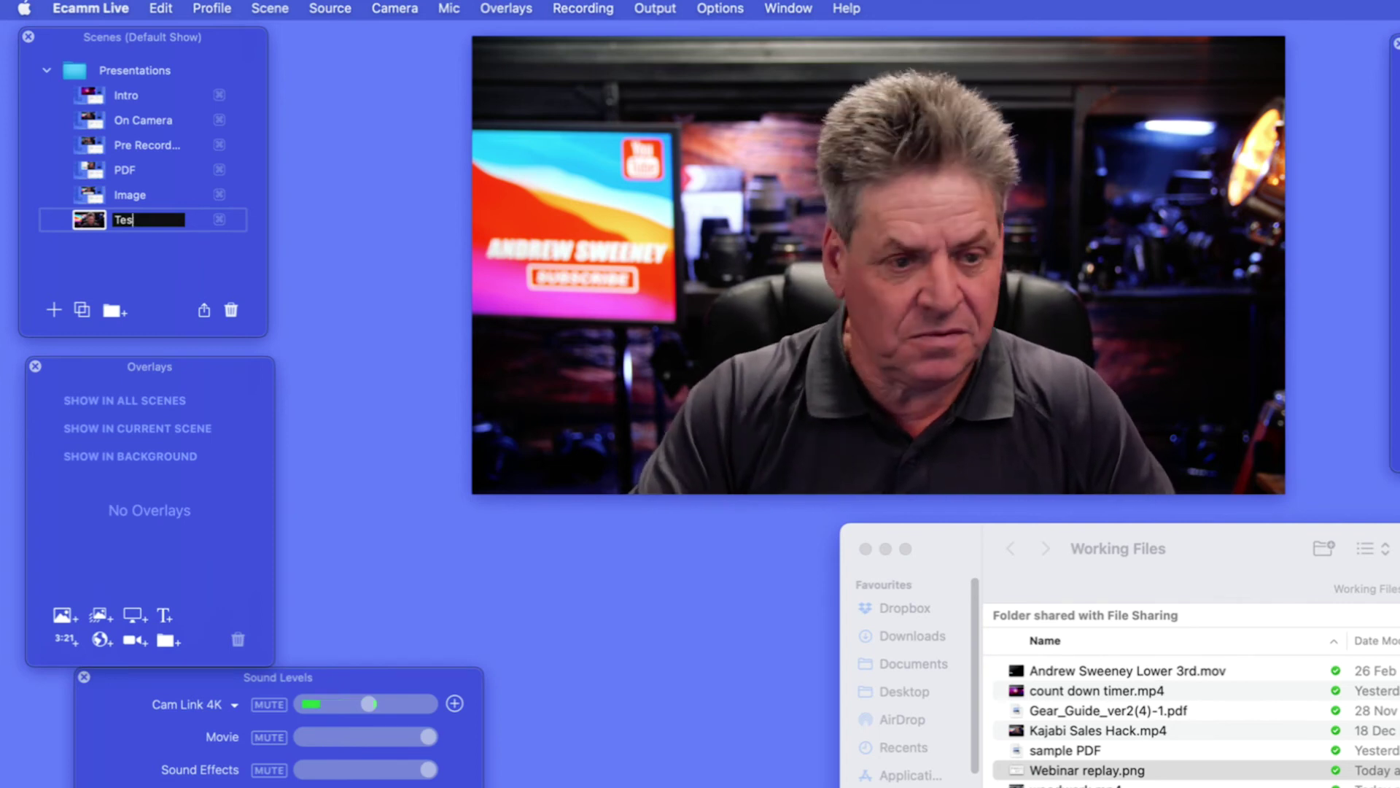
key("BackSpace")
key("BackSpace")
type("st")
key("BackSpace")
key("BackSpace")
type("xt")
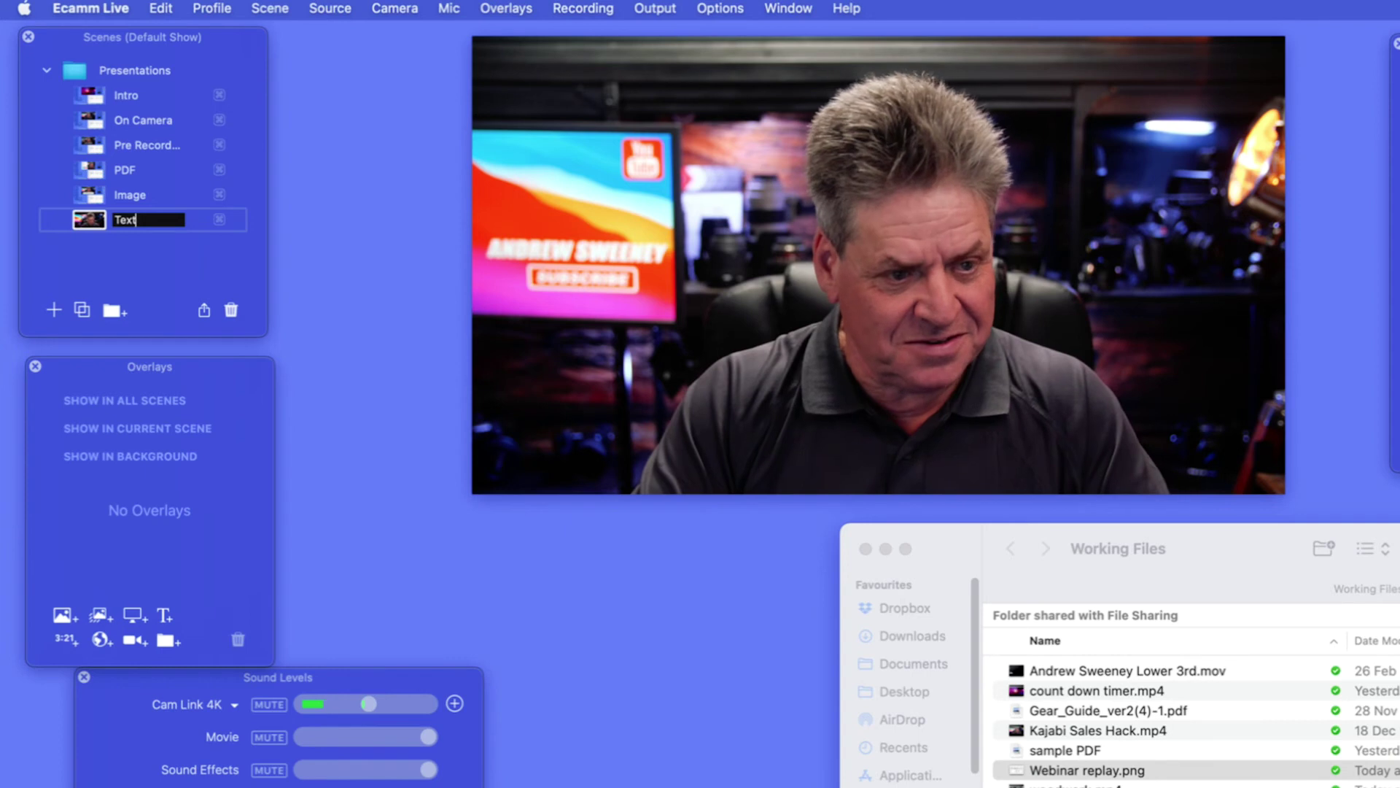
key("Return")
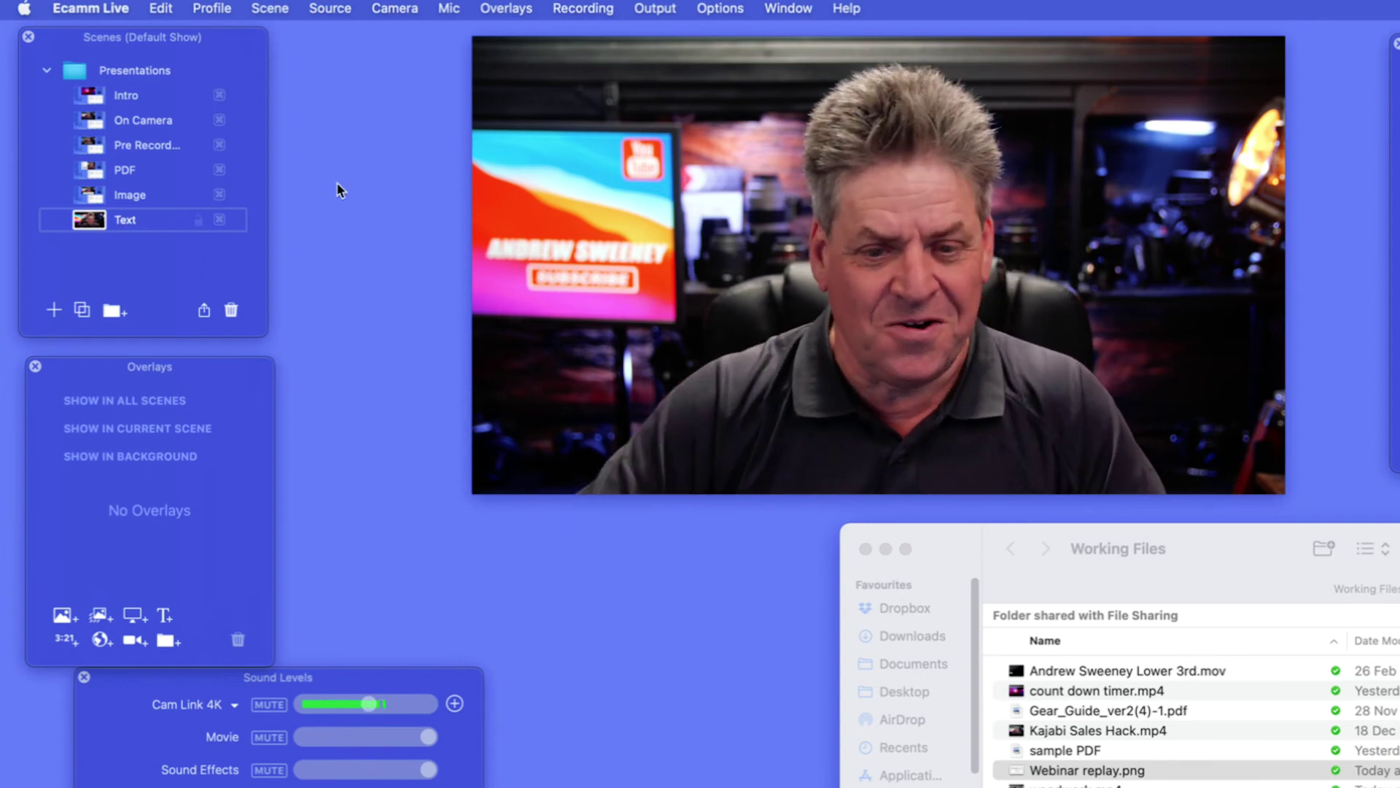
- Add a text overlay reading "Download the worksheet" to the Text scene
mouse_move(556, 488)
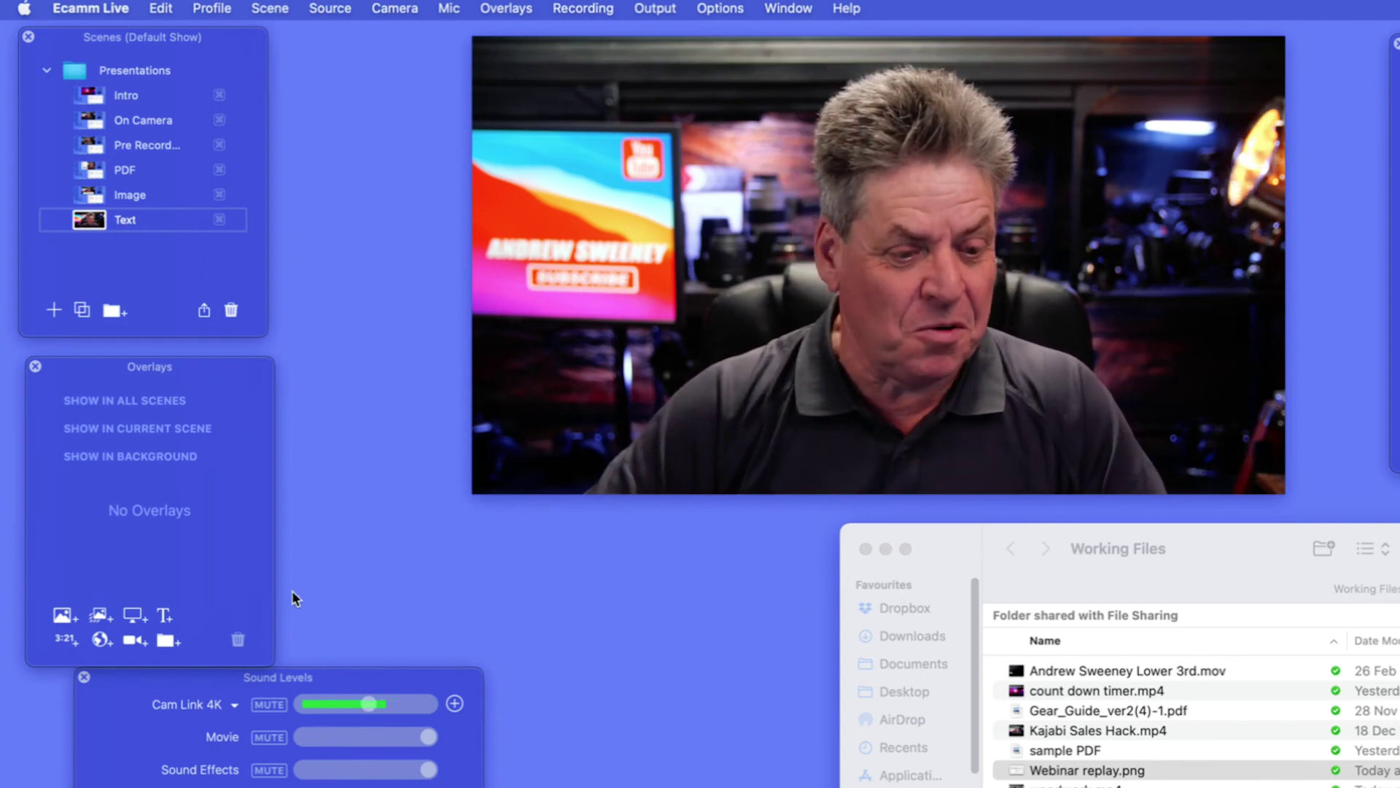
left_click(166, 620)
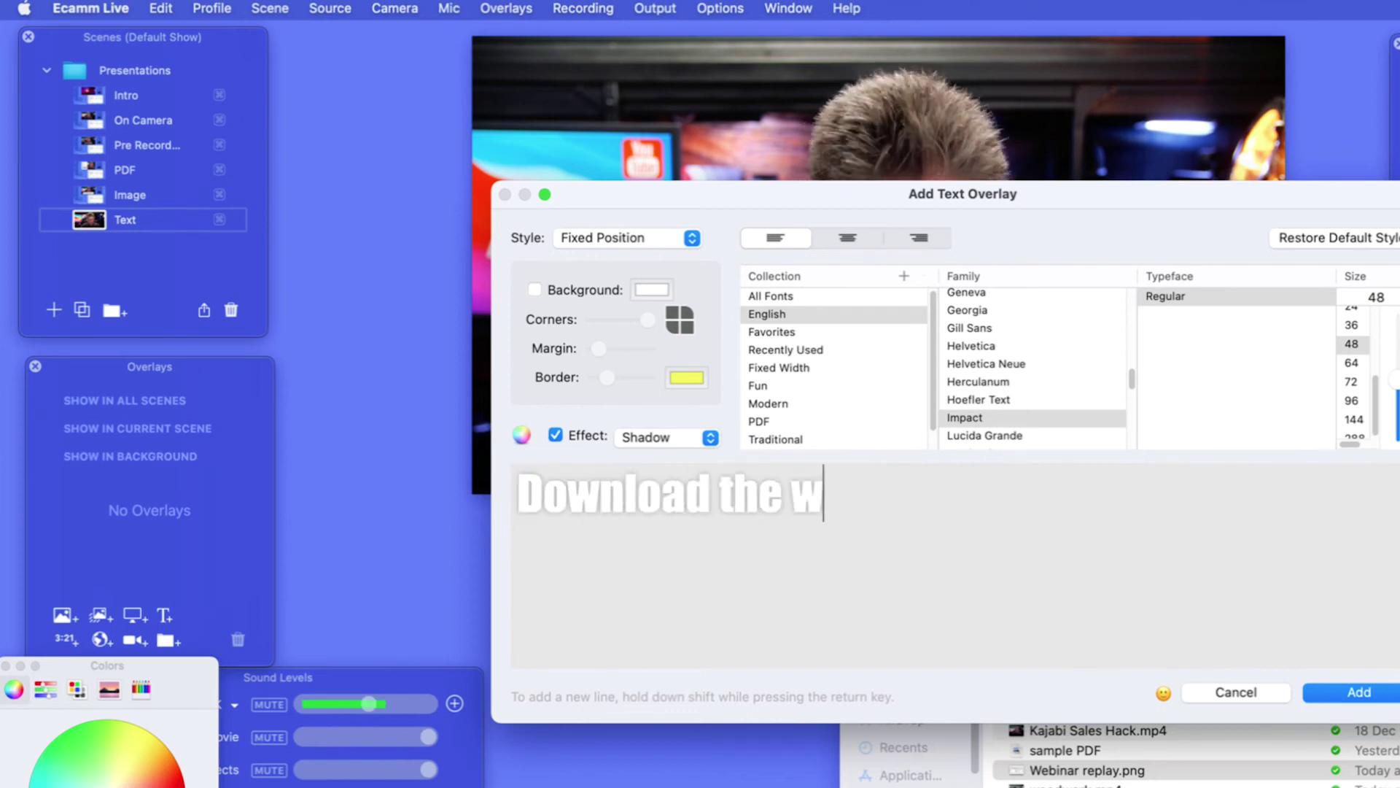
type("Download the workshee")
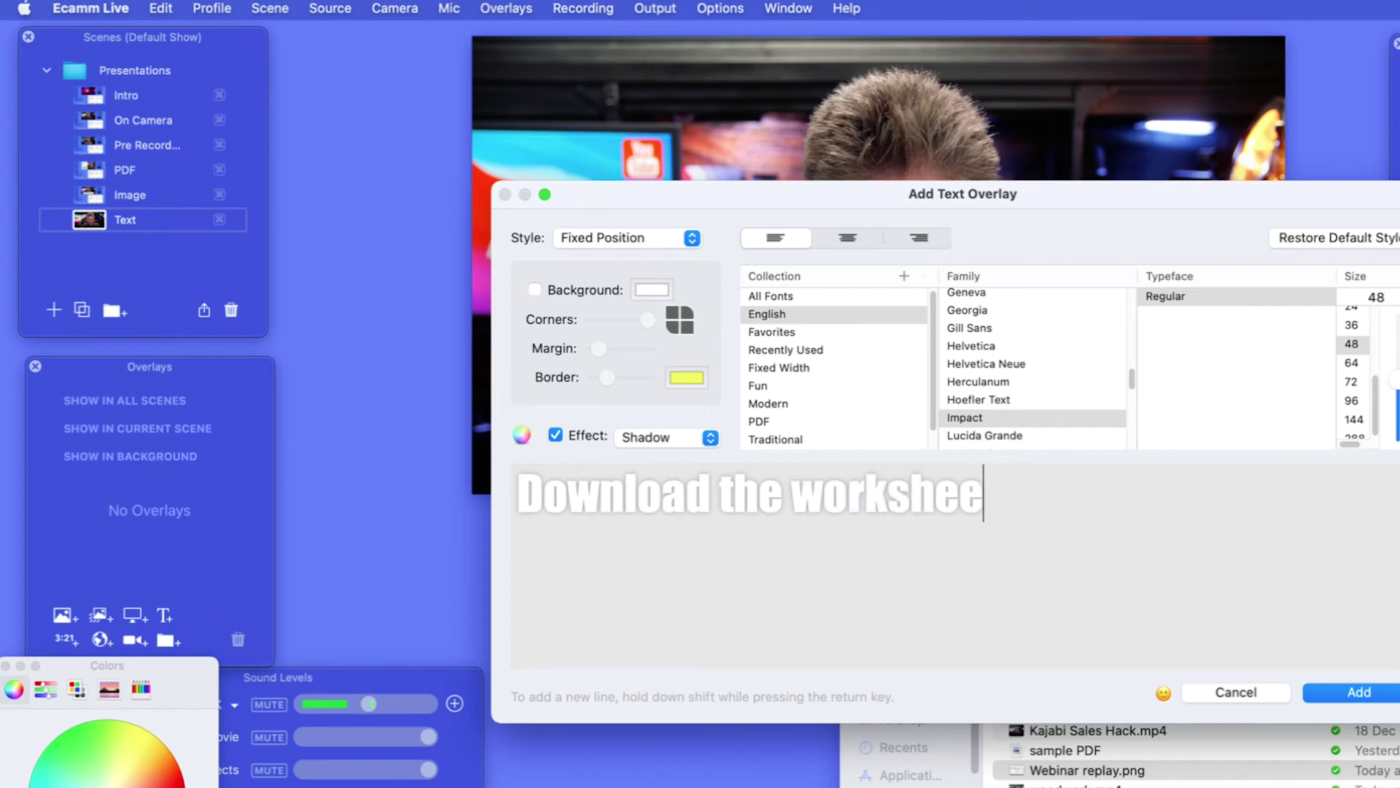
type("t")
key("Return")
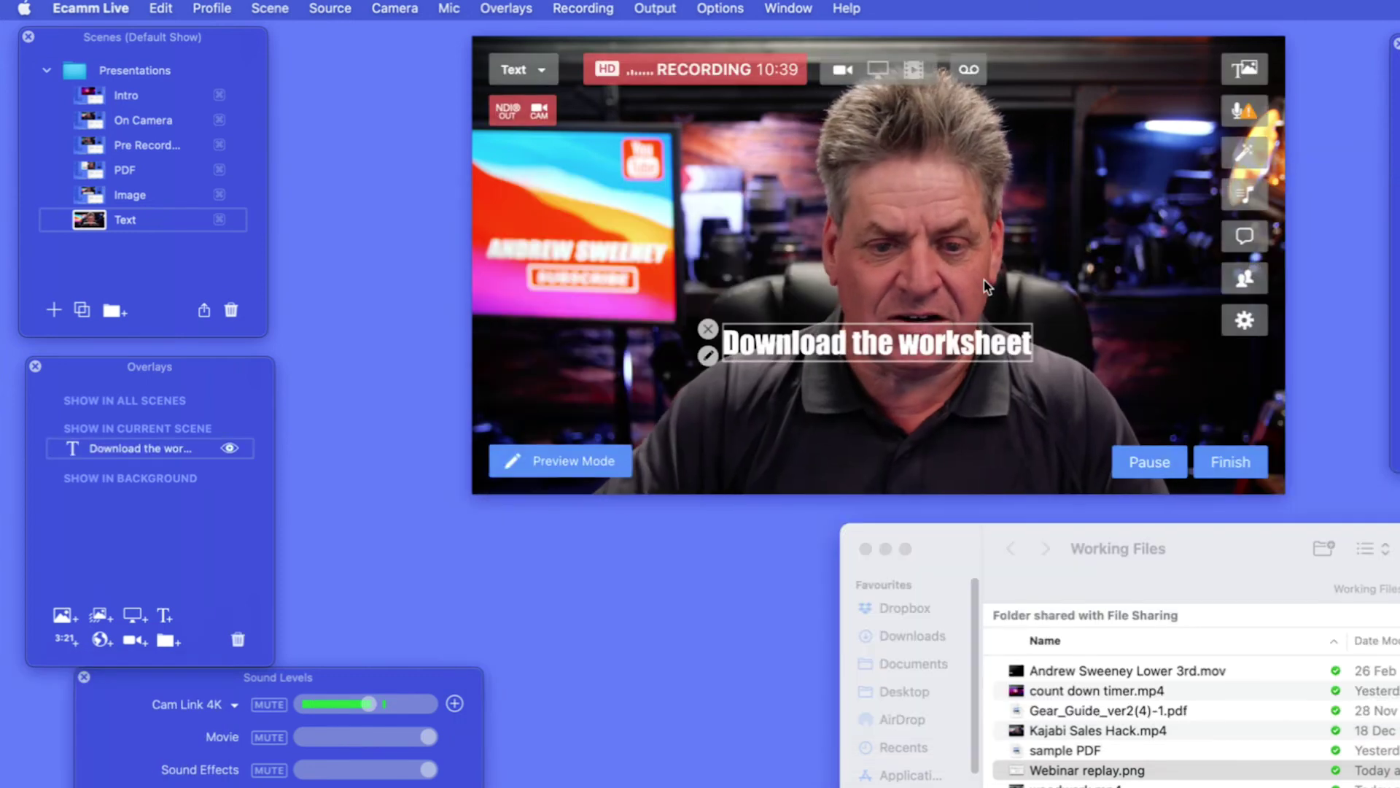
- Enlarge the "Download the worksheet" text overlay to most of the frame's width and place it along the lower part of the frame
left_click_drag(968, 351, 1194, 298)
left_click_drag(970, 375, 1013, 407)
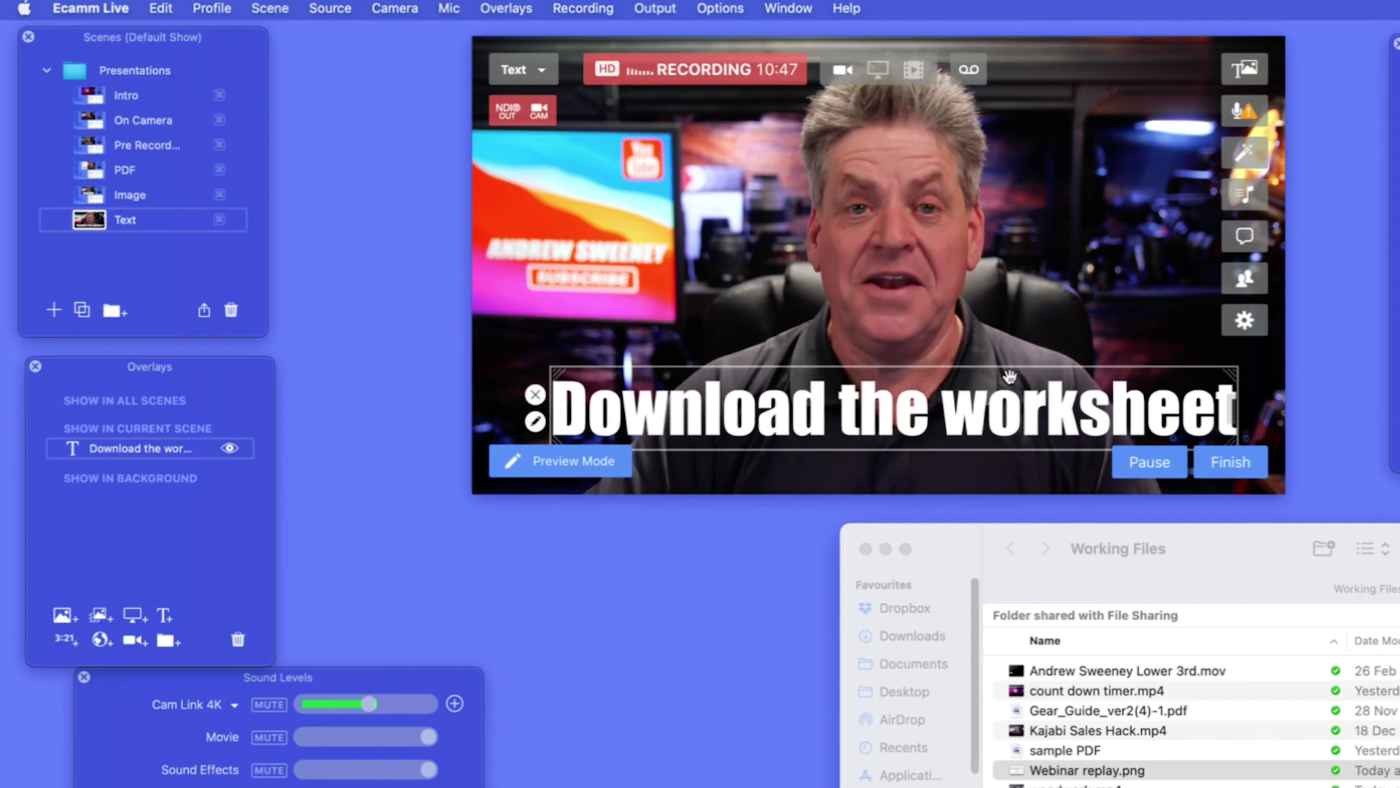
- Set the "Download the worksheet" overlay's style to Fly In From Left and preview it by switching from the Image scene to Text
double_click(881, 419)
left_click_drag(1106, 185, 1065, 161)
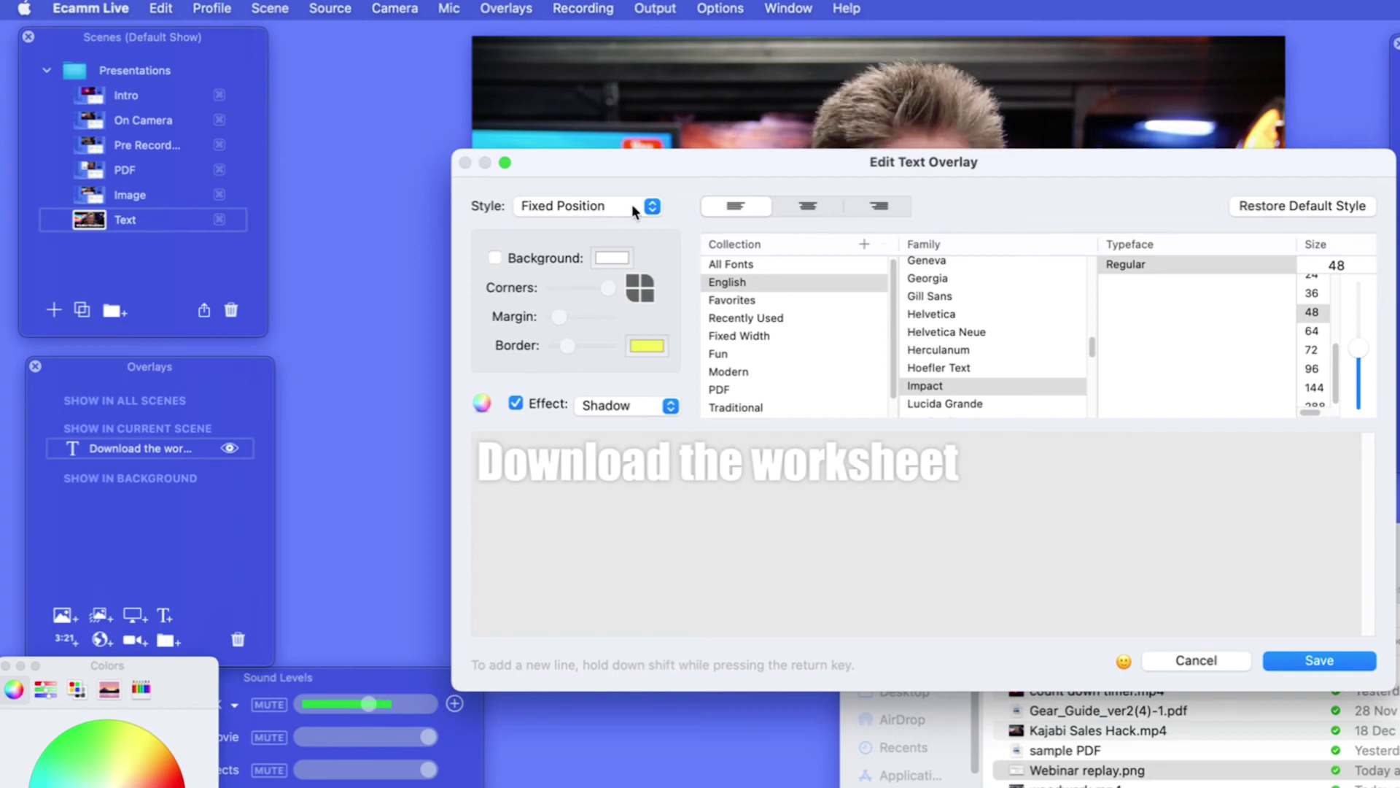
left_click(651, 207)
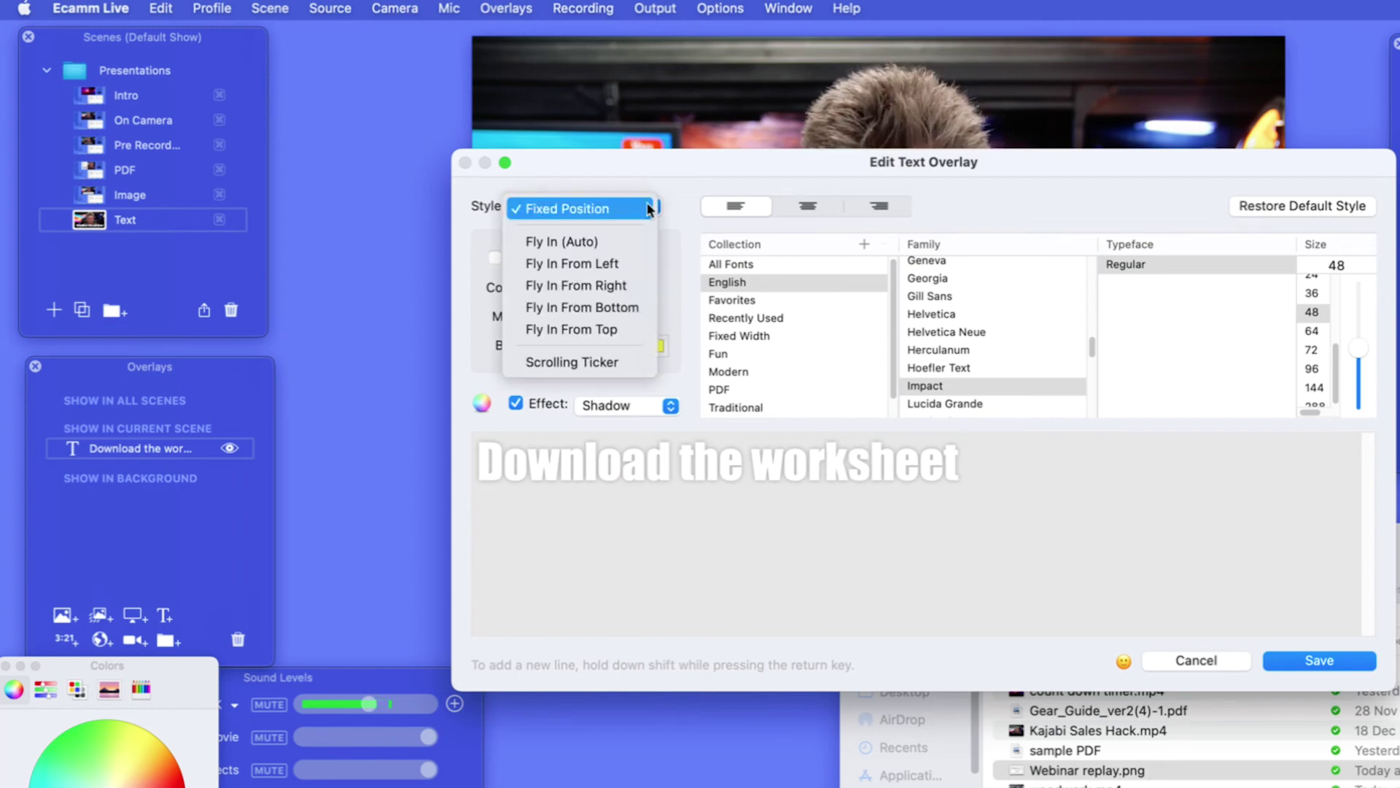
left_click(622, 264)
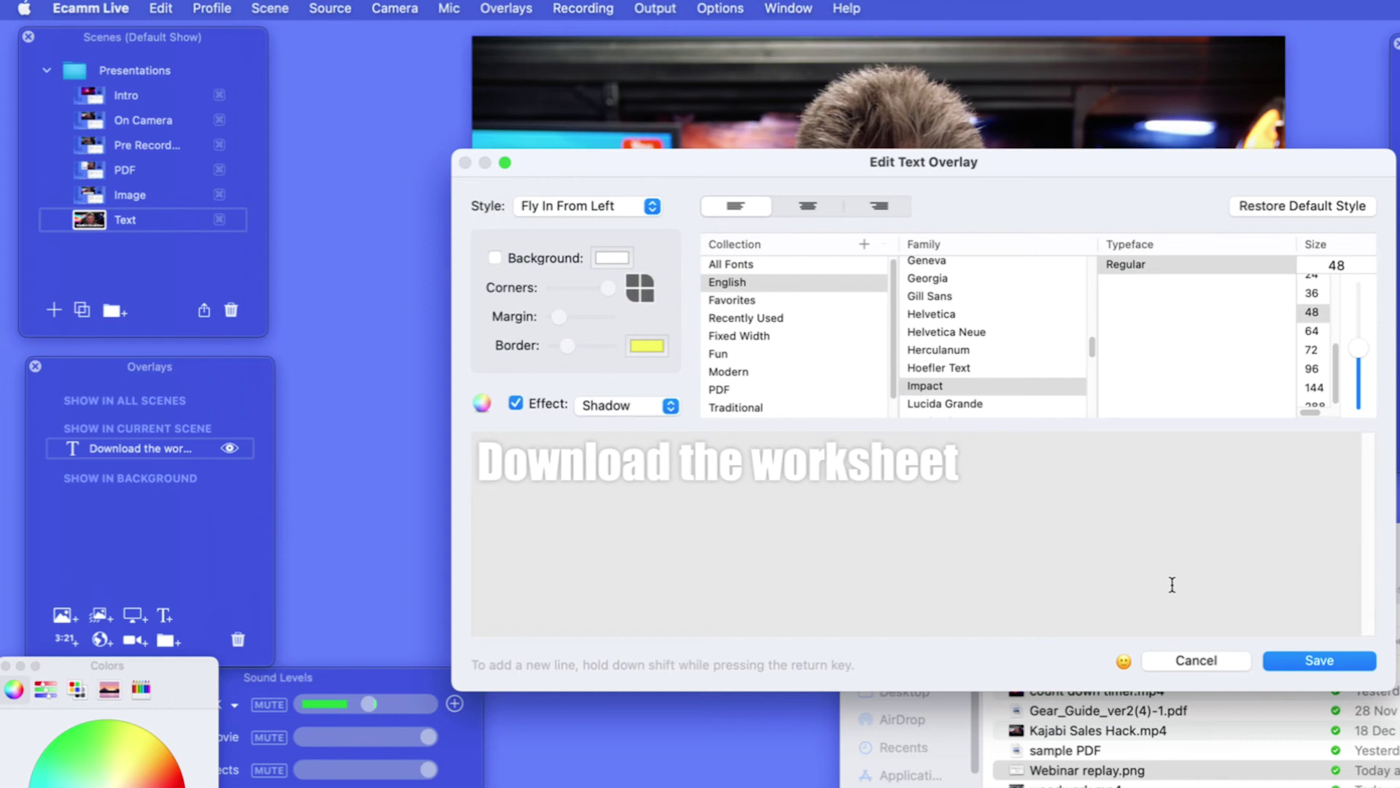
left_click(1319, 660)
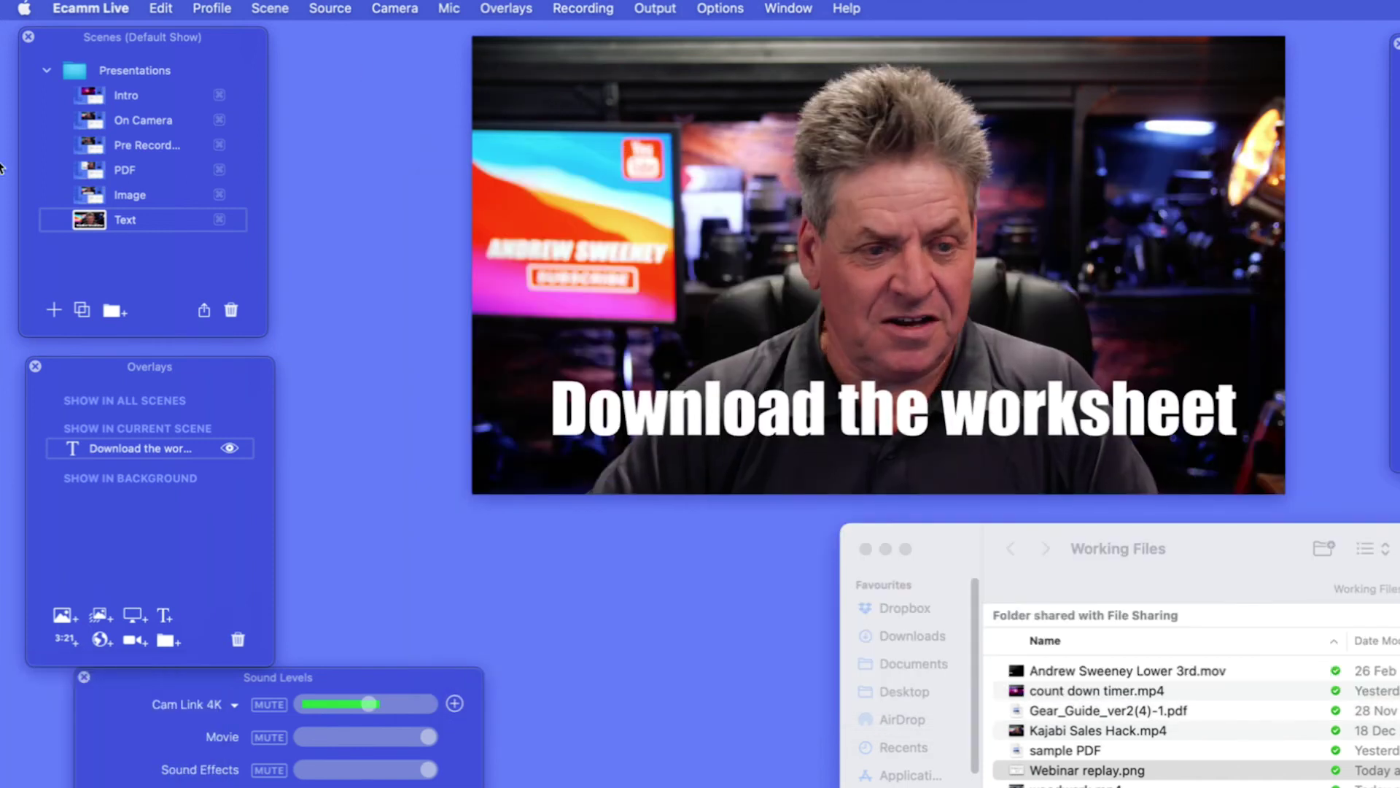
left_click(95, 199)
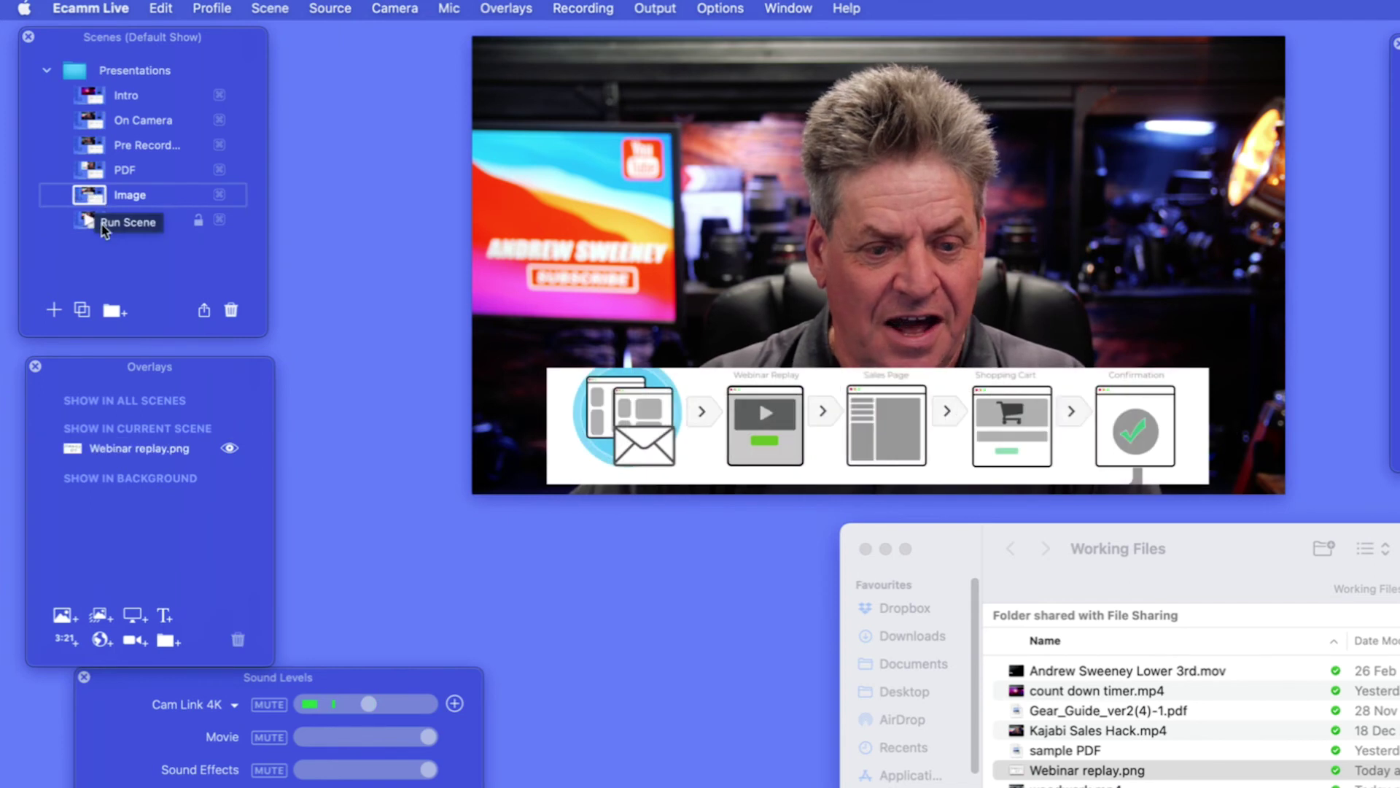
left_click(84, 223)
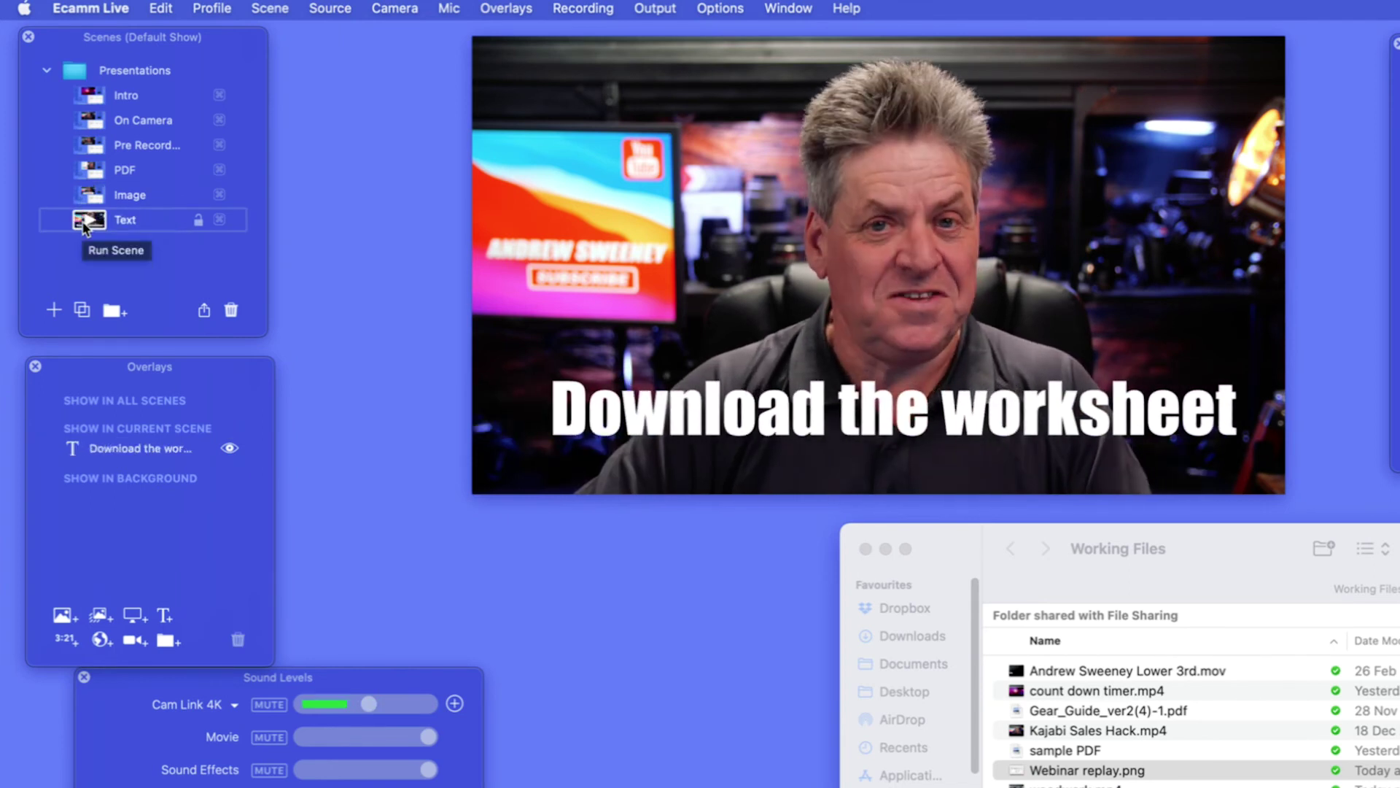
- Change the "Download the worksheet" overlay's style to Scrolling Ticker and adjust its scrolling speed to a medium pace
double_click(912, 387)
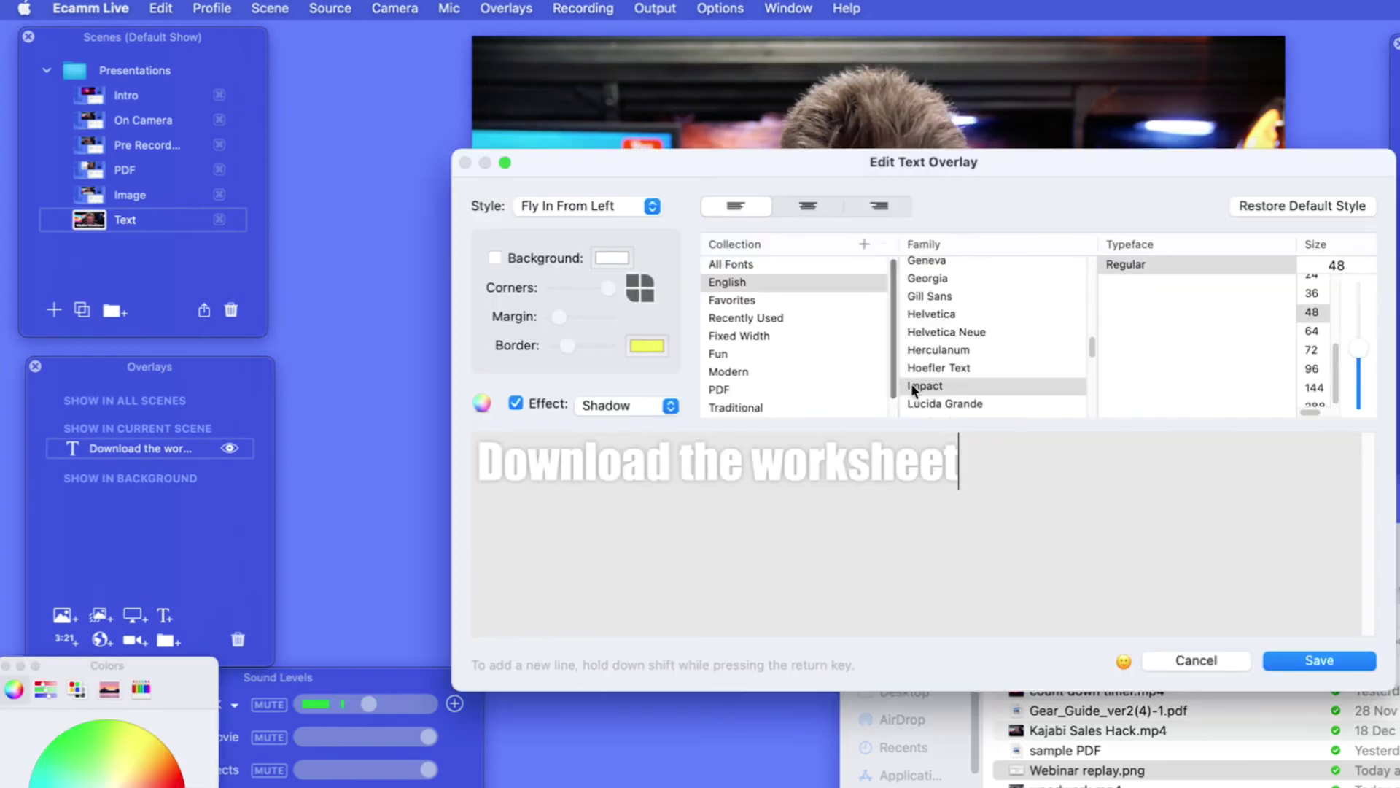
left_click(646, 211)
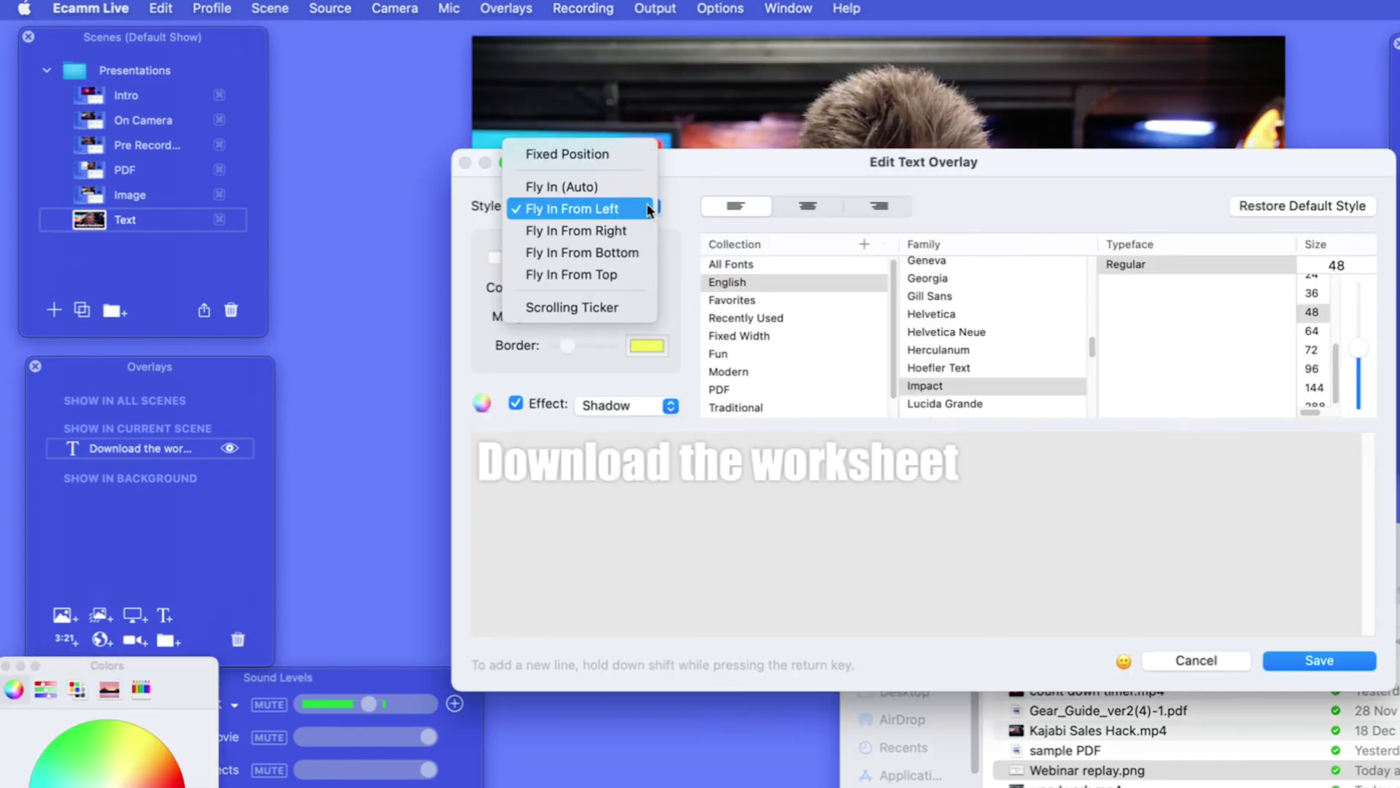
left_click(619, 301)
left_click(1319, 661)
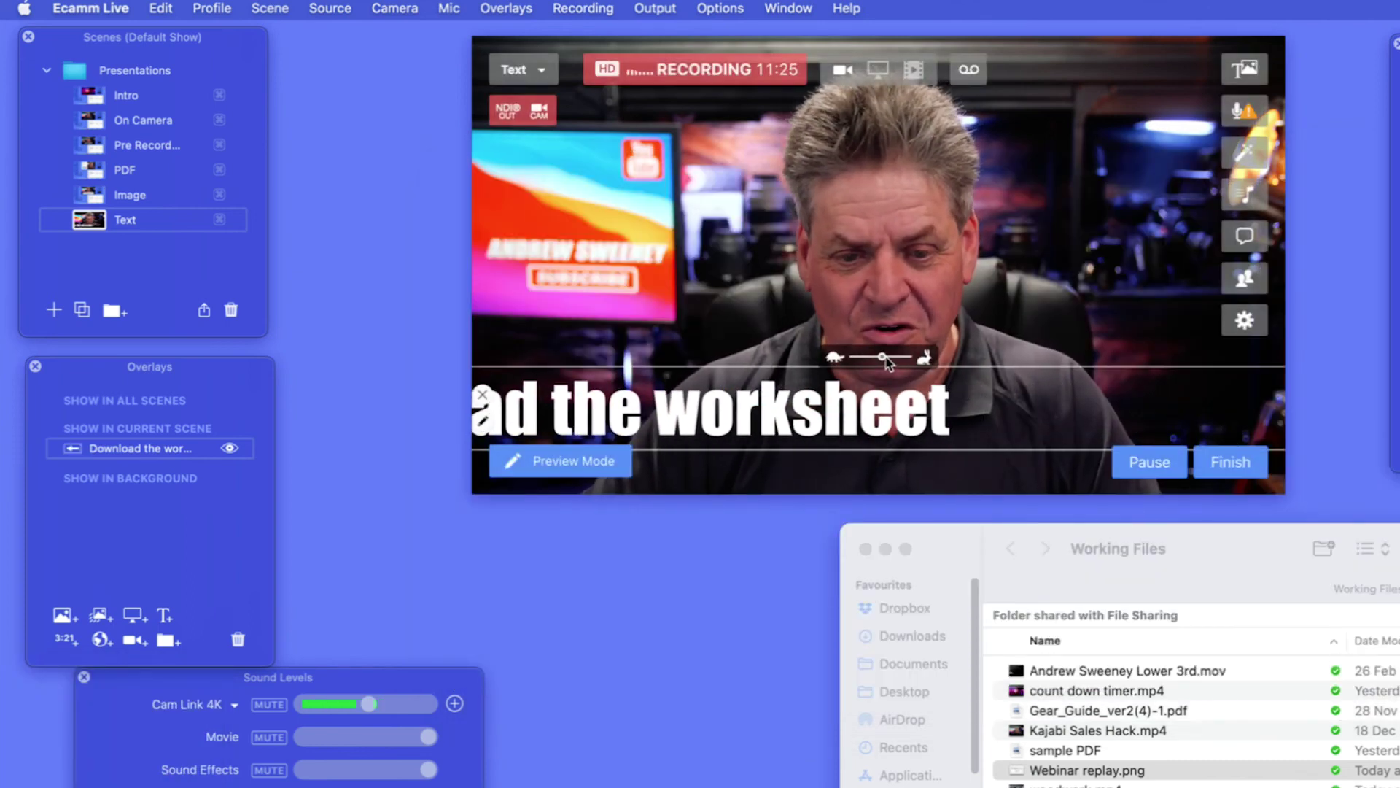
left_click_drag(882, 357, 888, 358)
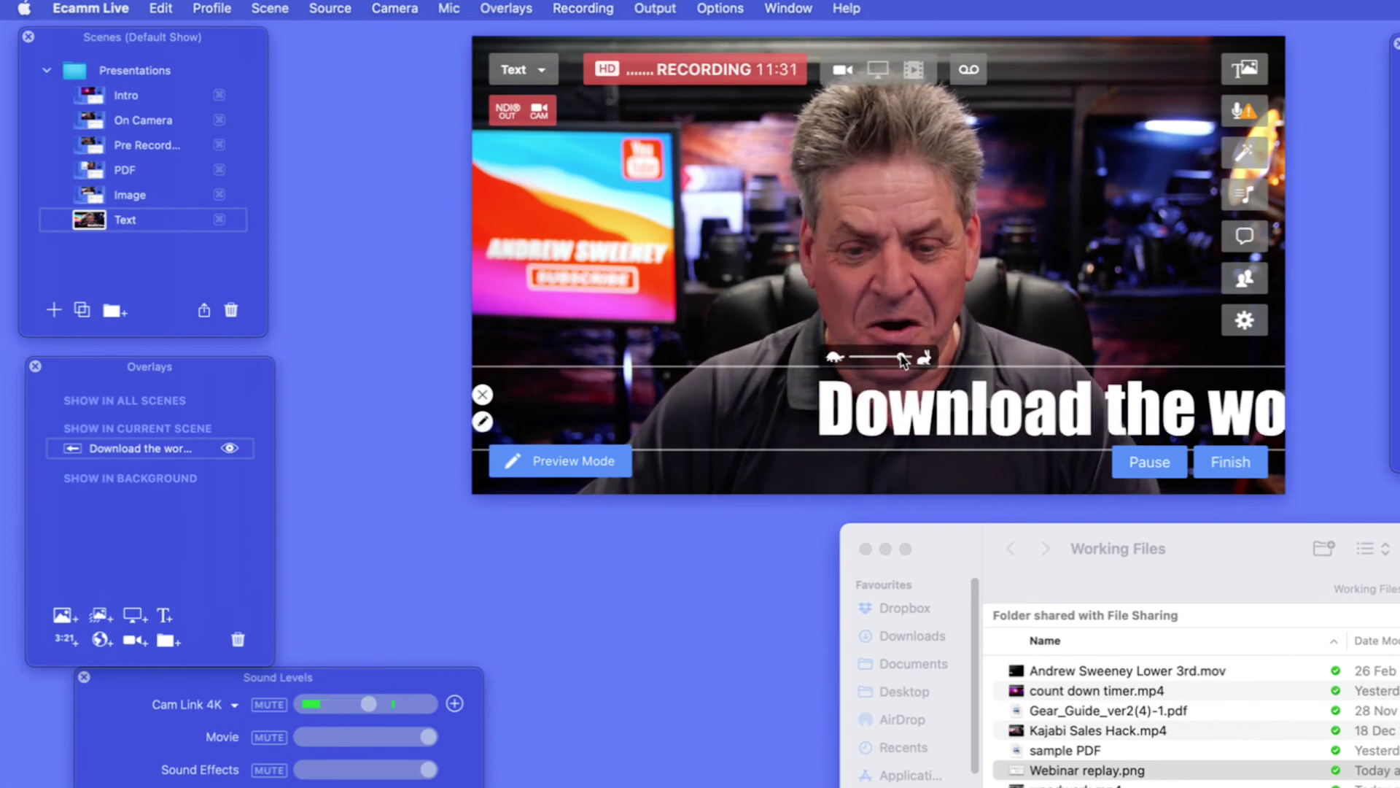
left_click_drag(903, 358, 889, 361)
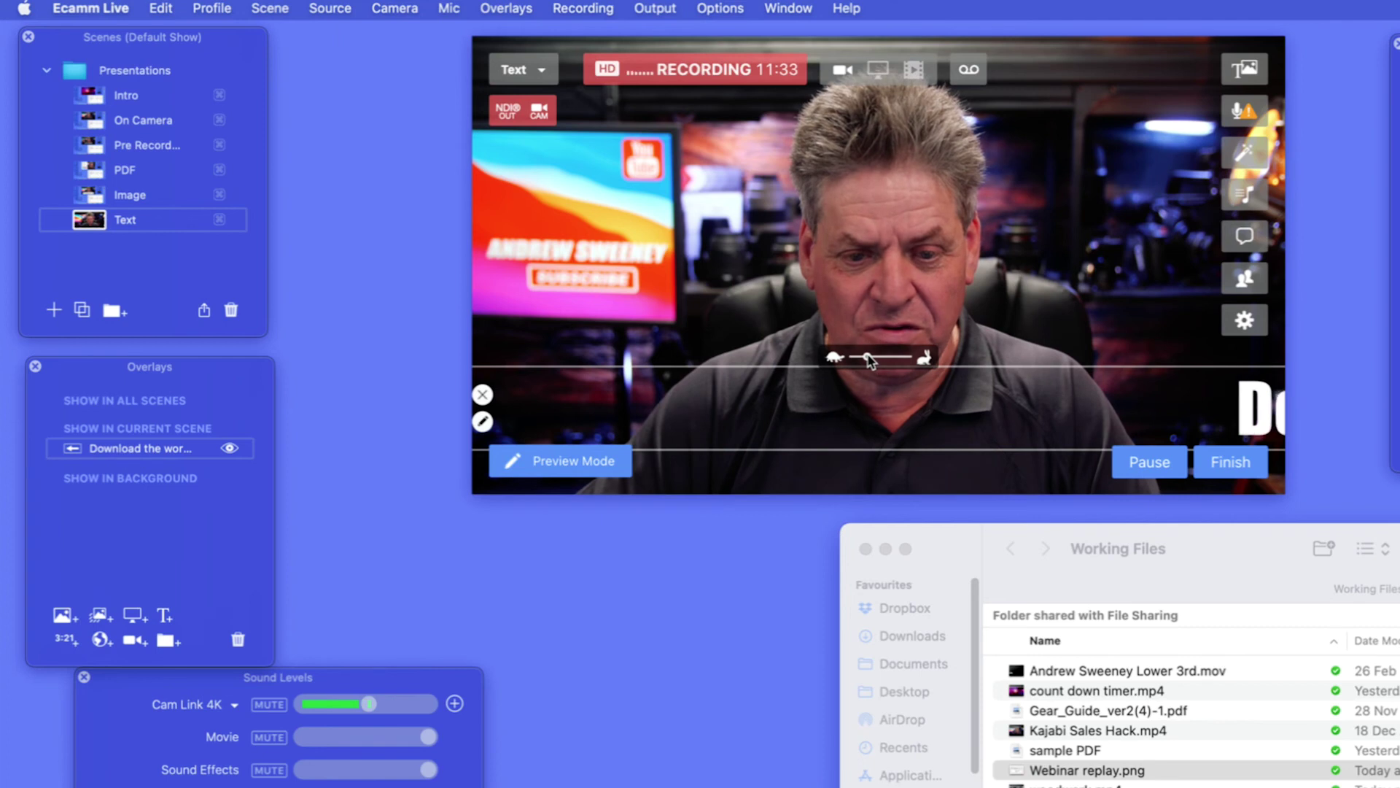
left_click_drag(870, 359, 888, 361)
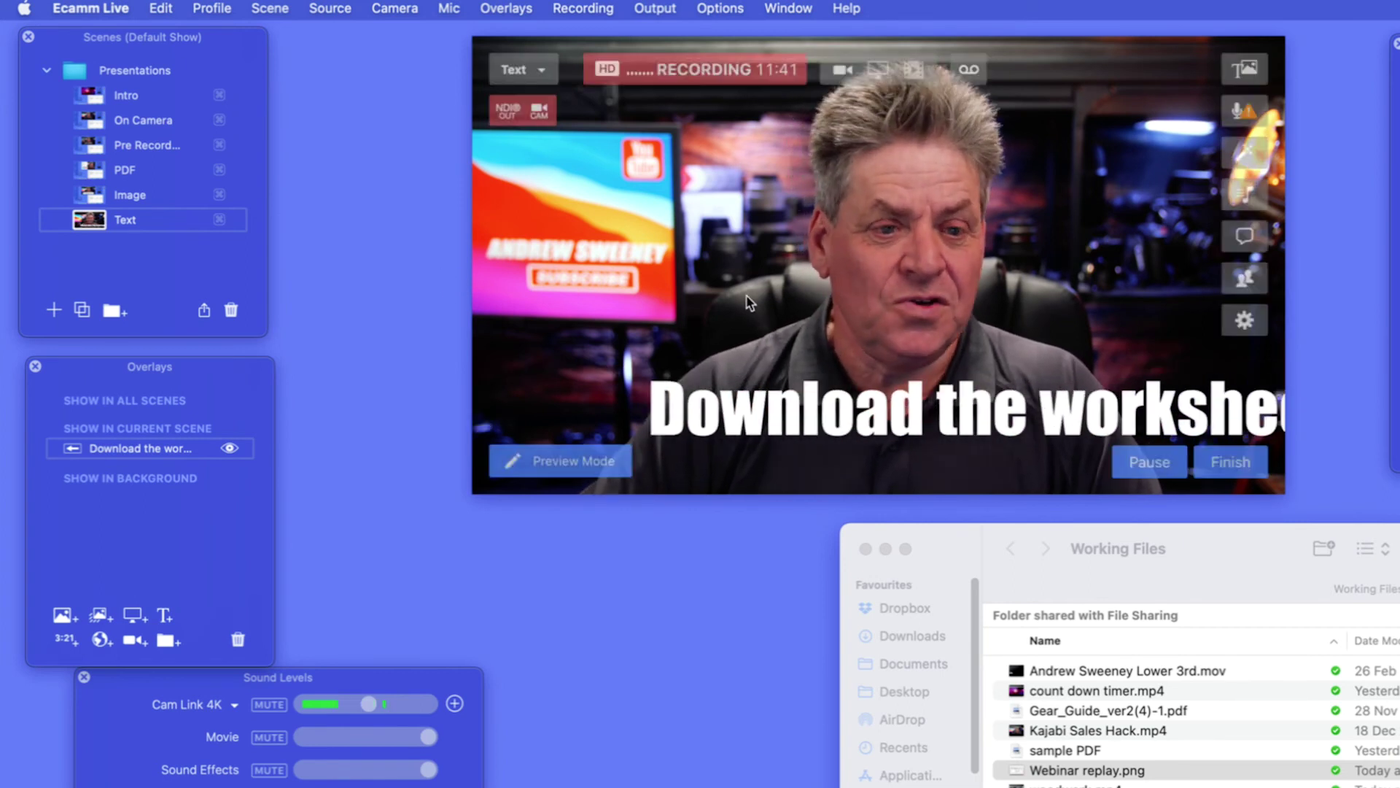
- Add a new scene after Text and name it "Desktop"
left_click(54, 310)
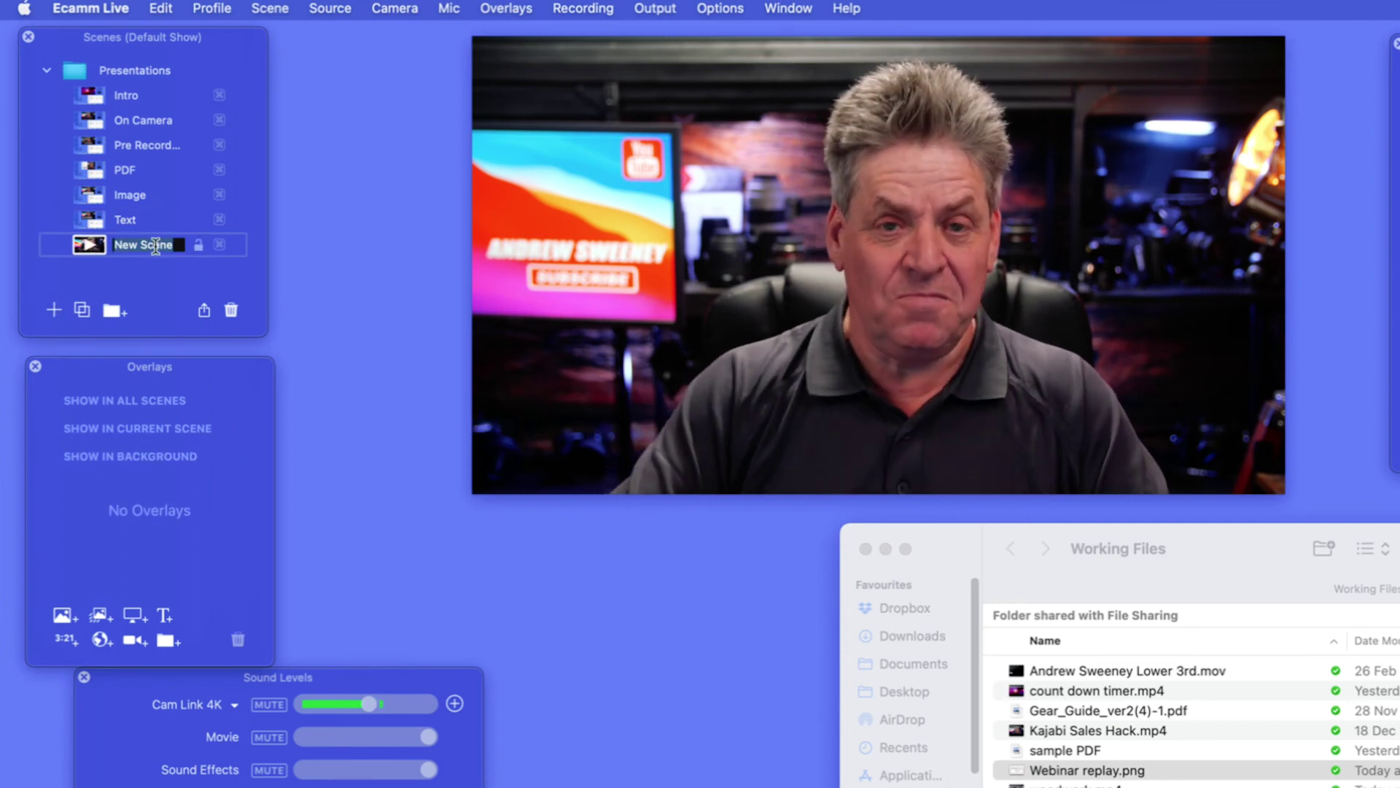
type("De")
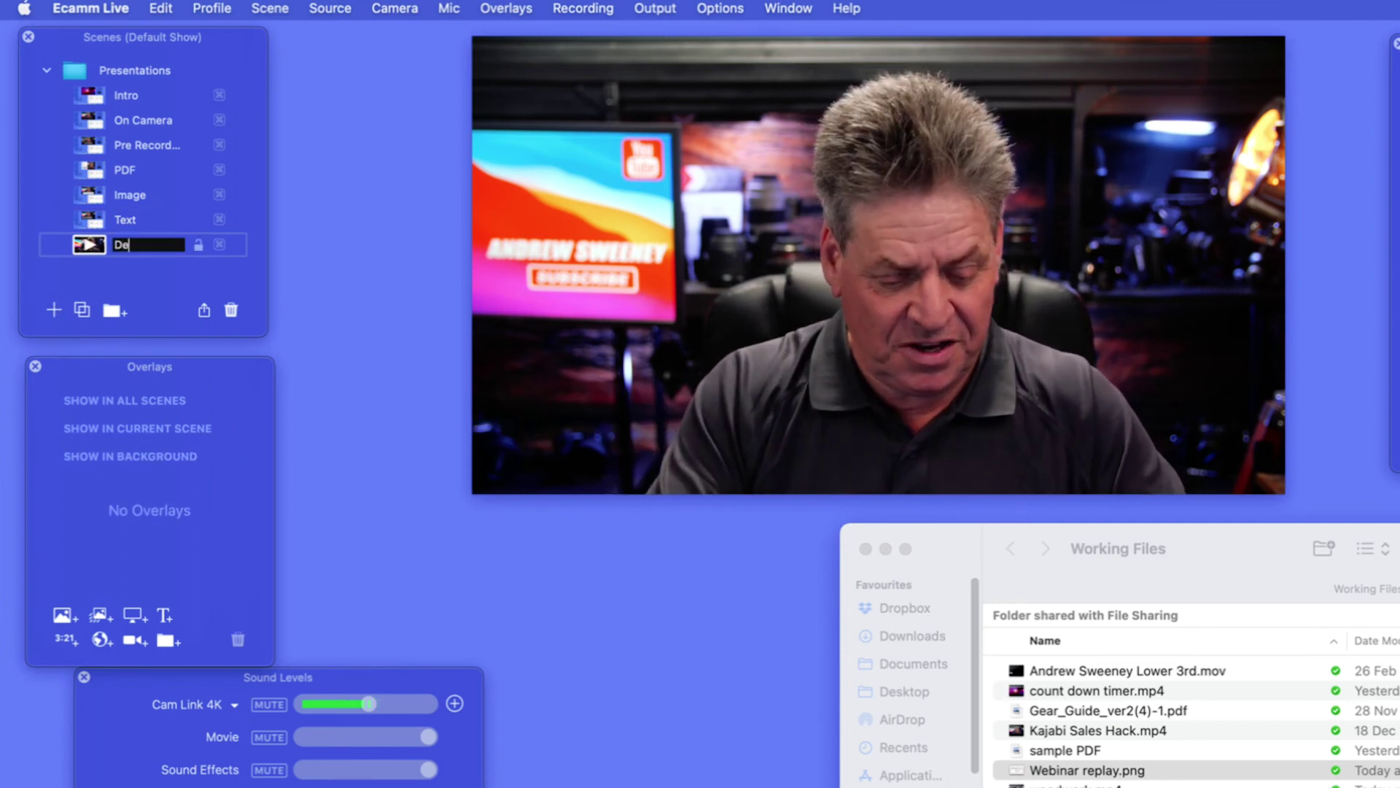
type("sktop")
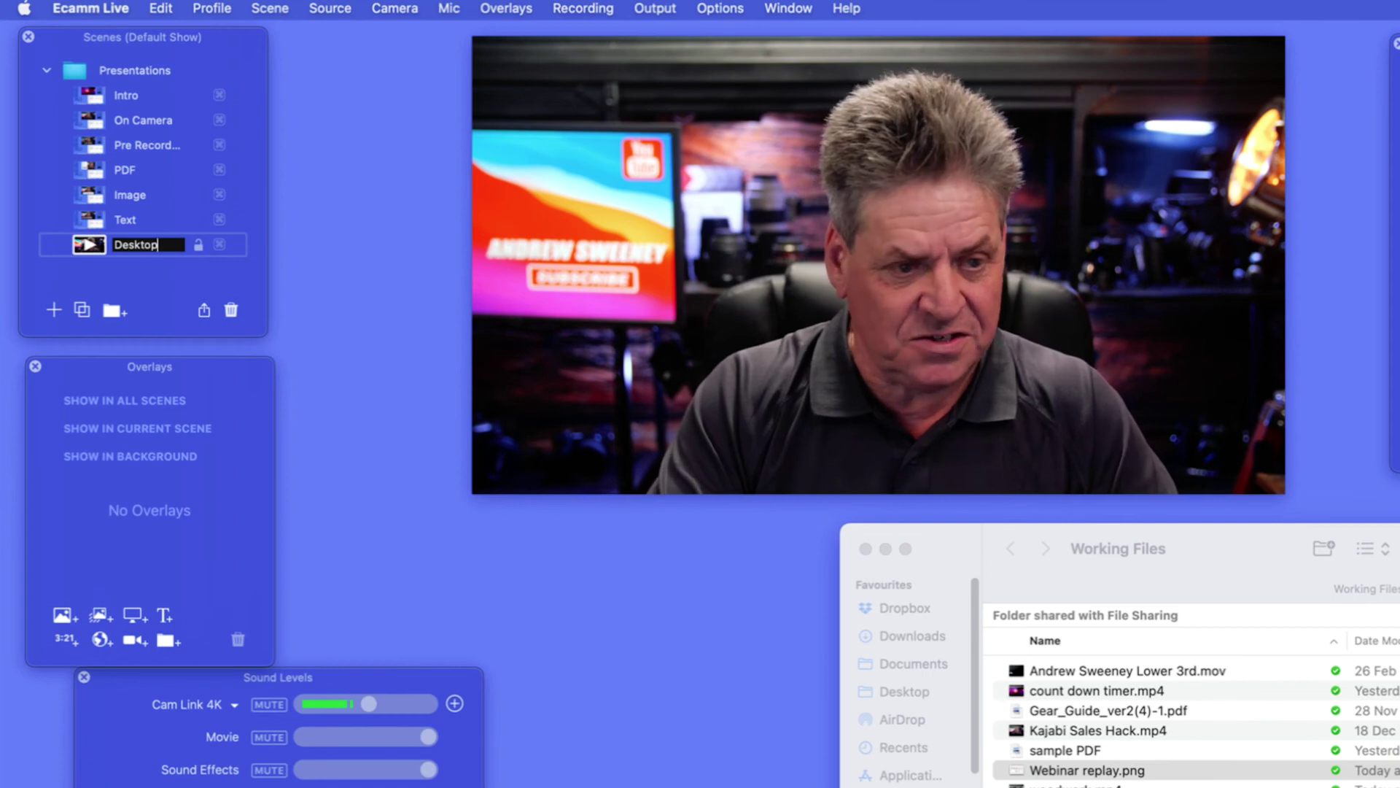
key("Return")
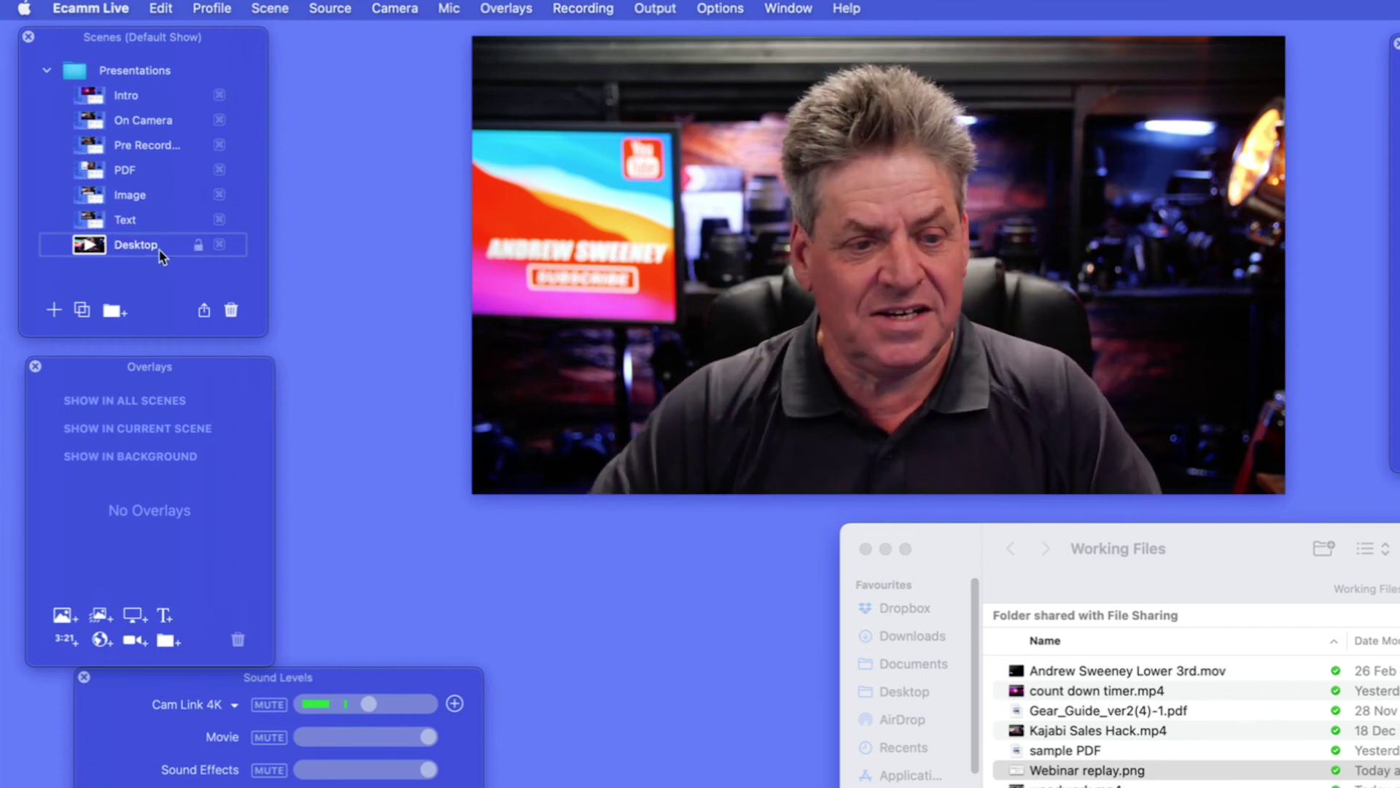
- Switch the Desktop scene's source to screen sharing and bring the New Kajabi Code document in TextEdit to the front
mouse_move(1118, 190)
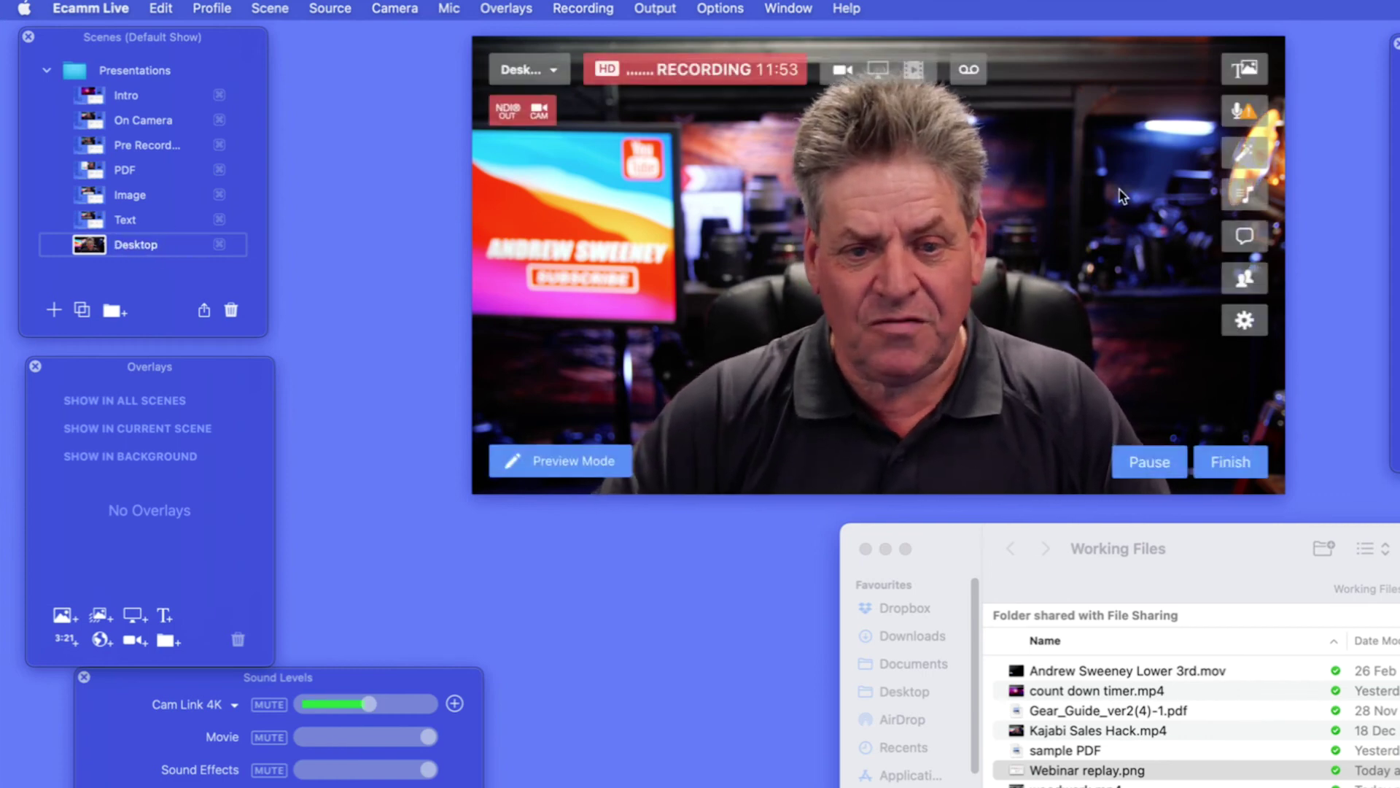
left_click(878, 68)
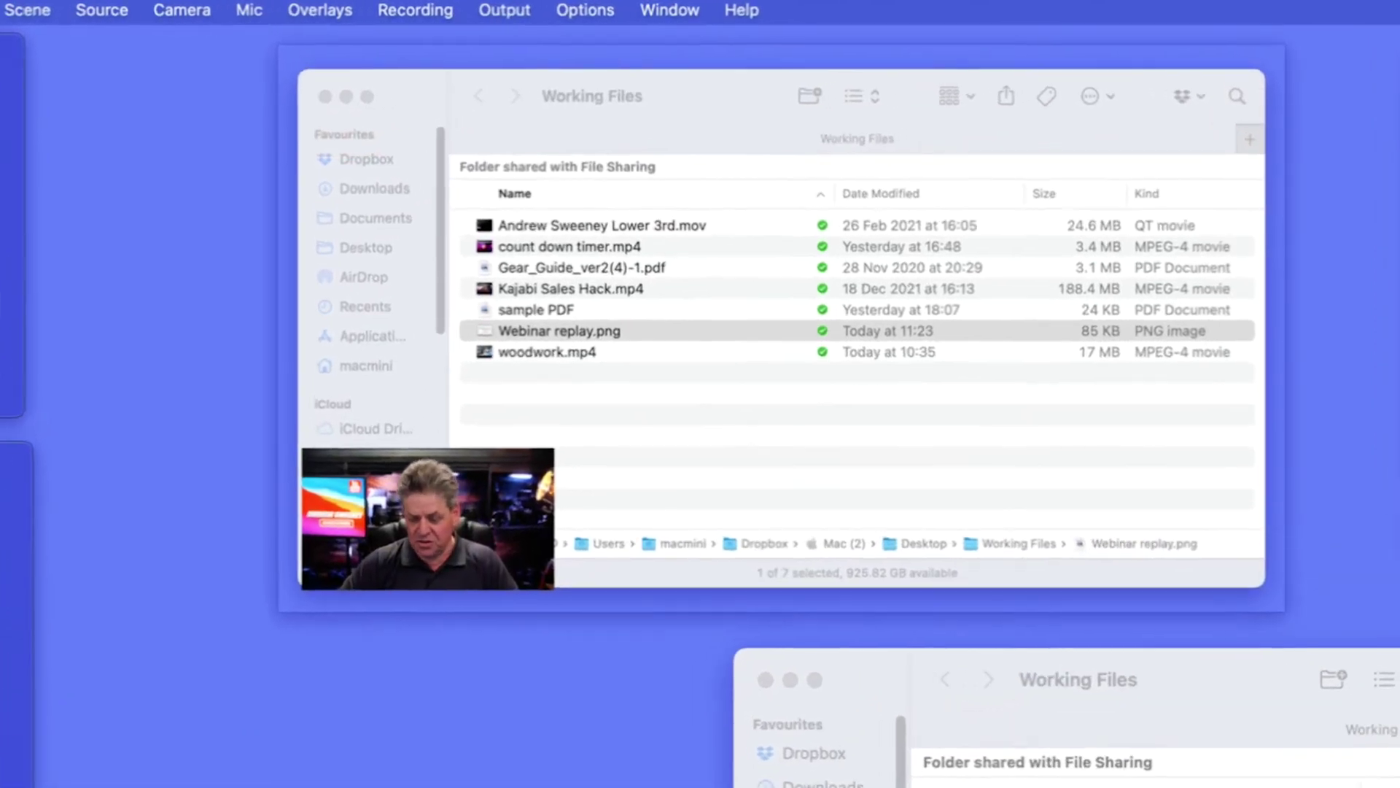
key("super+Tab")
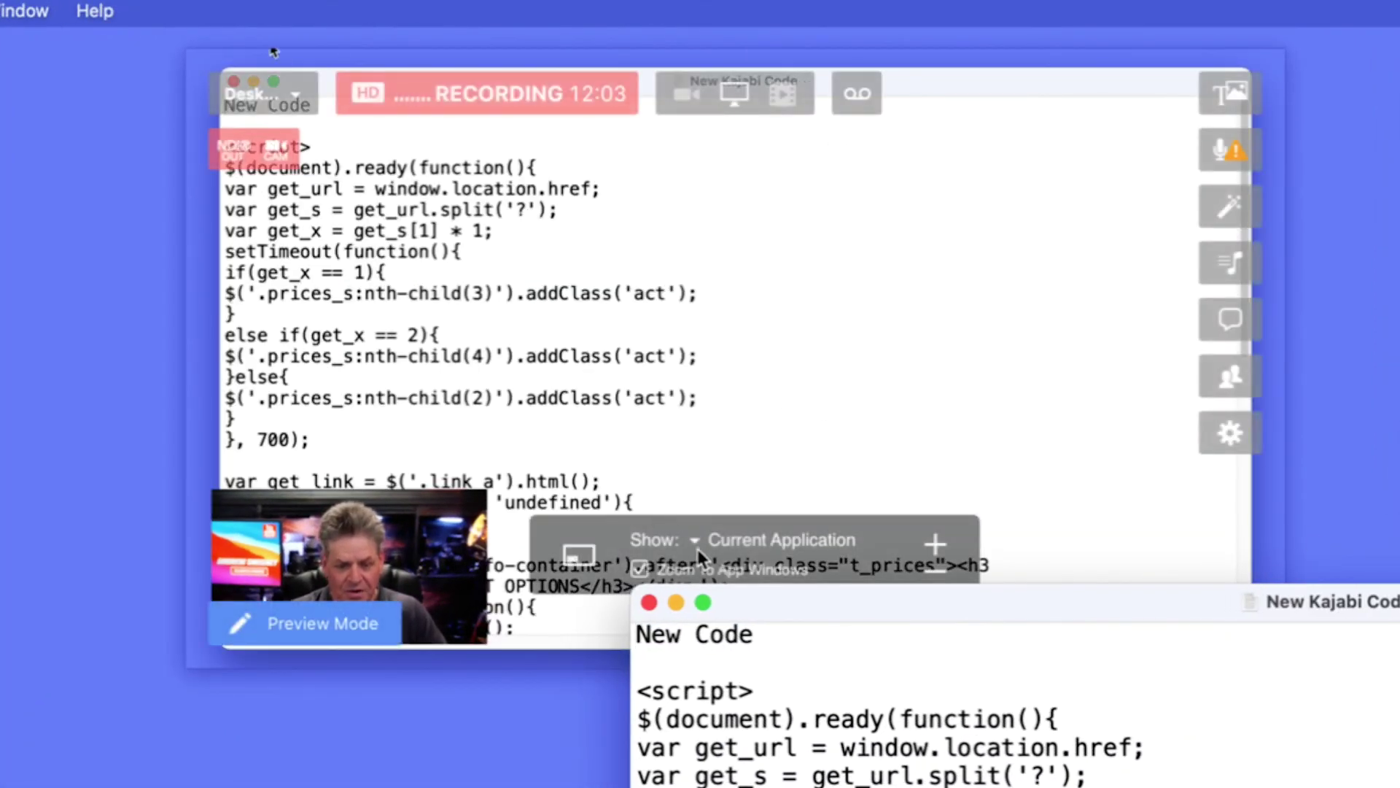
- Try Entire Screen as the Desktop scene's shared content and set it to show only TextEdit
left_click(698, 547)
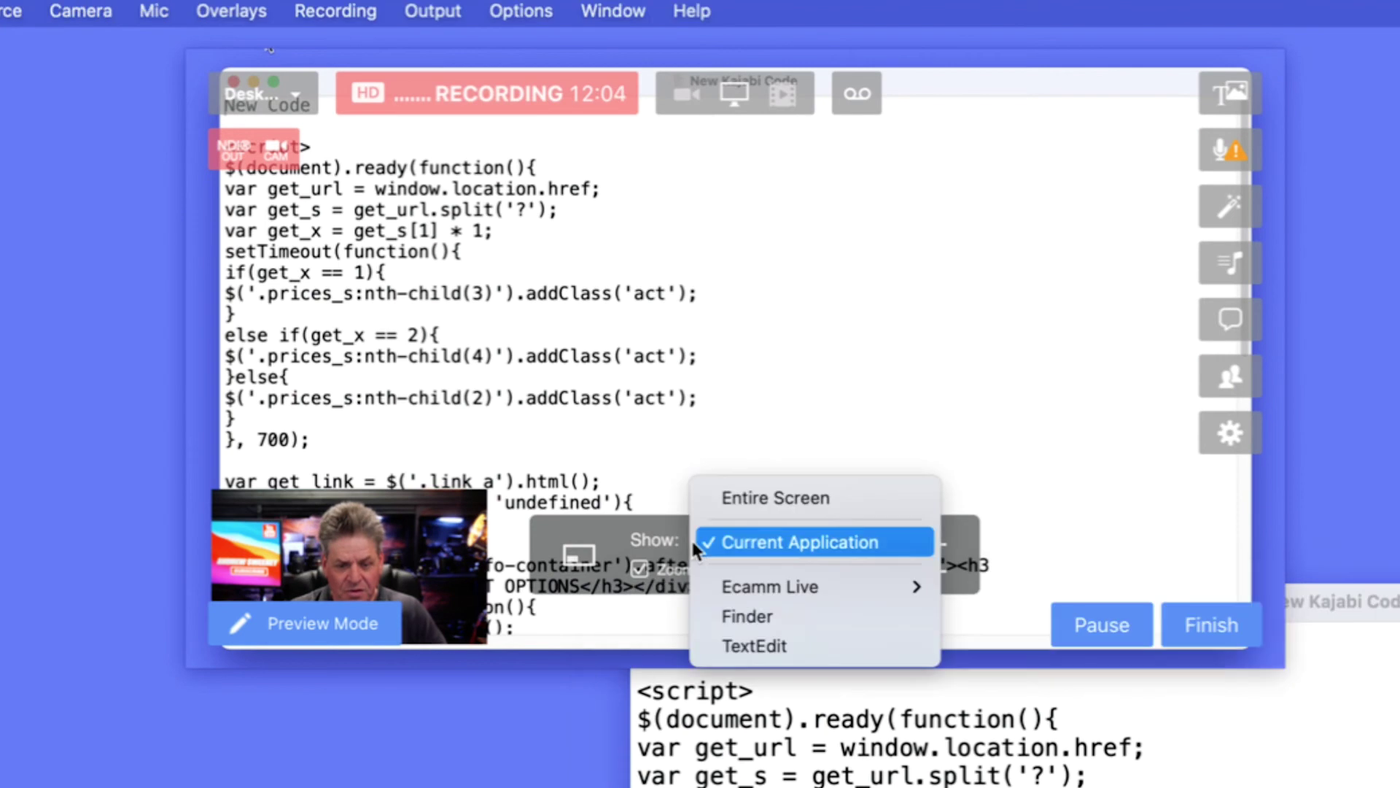
left_click(711, 502)
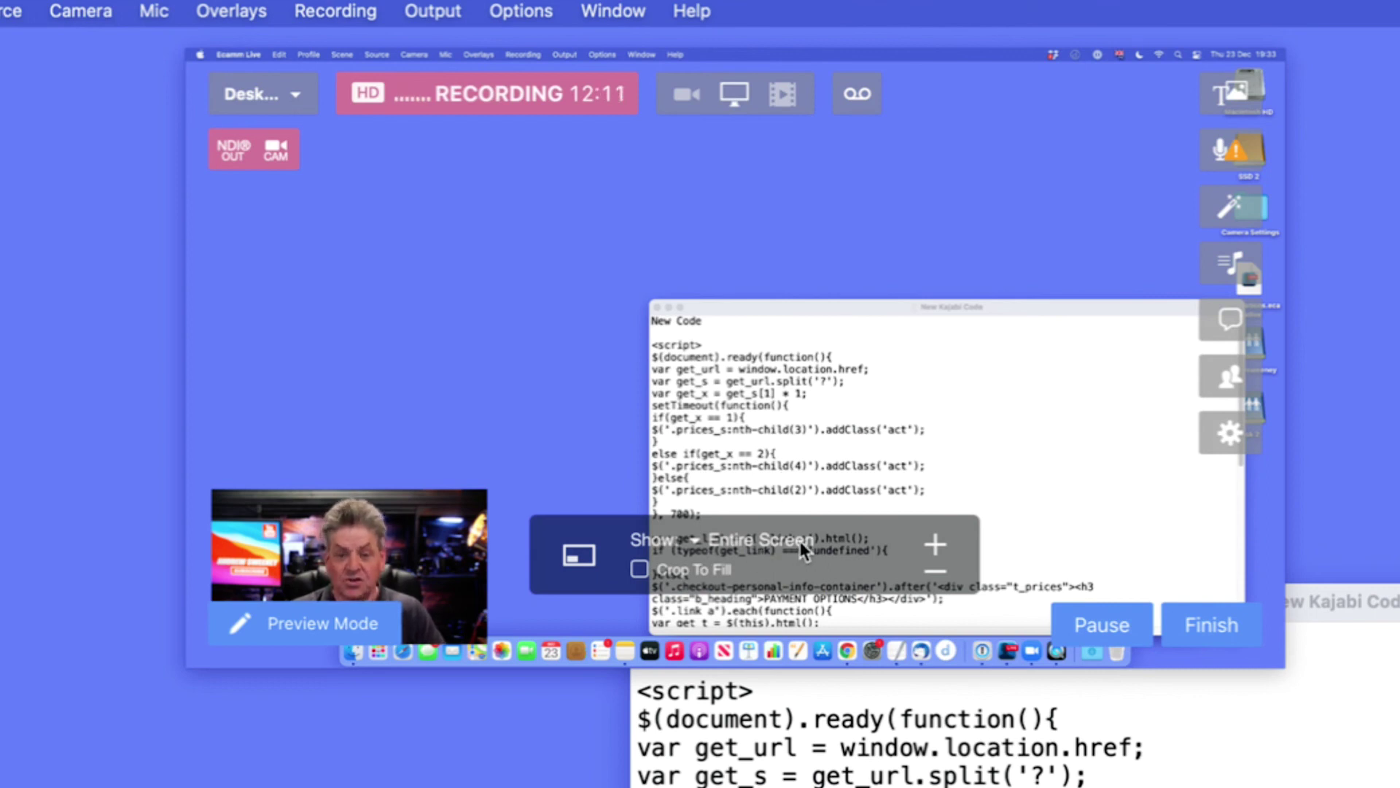
left_click(697, 547)
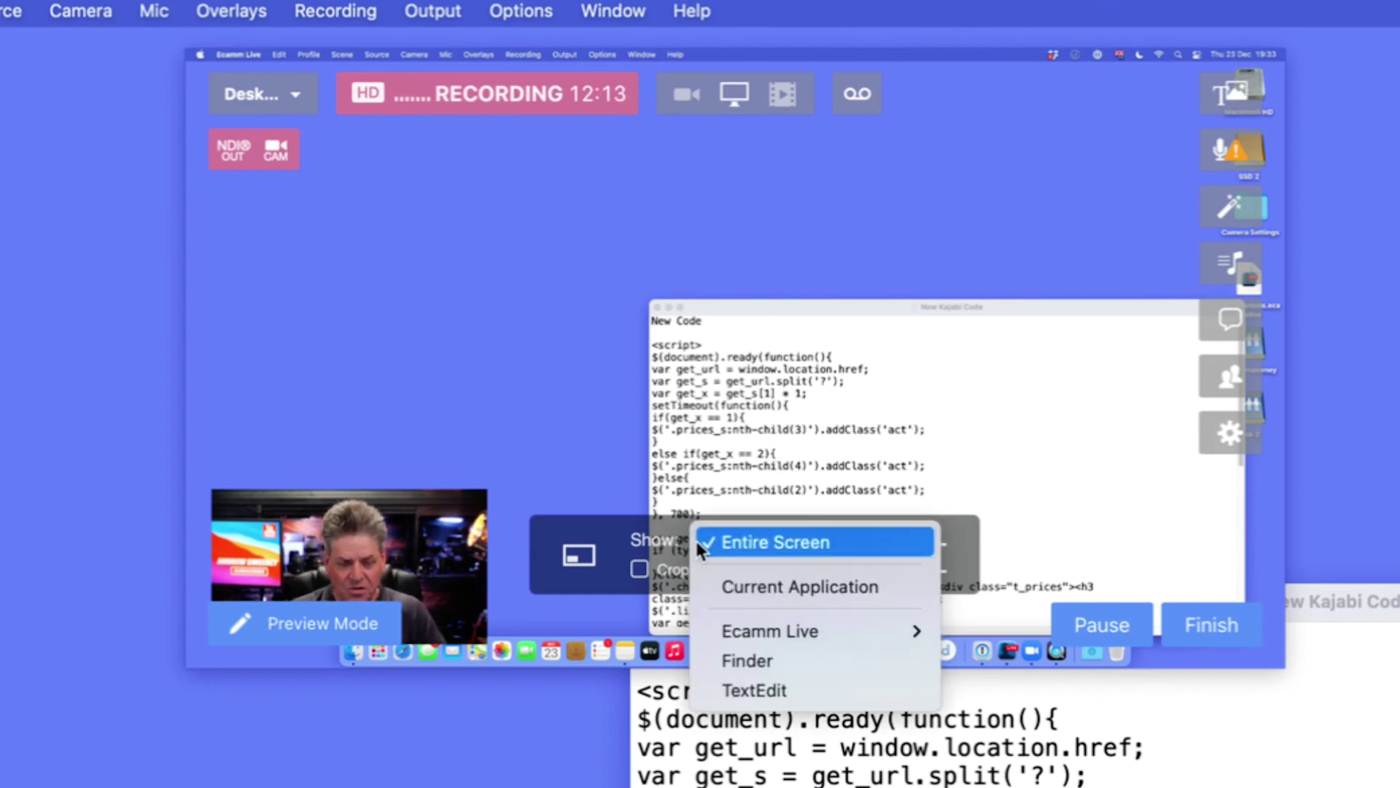
left_click(787, 689)
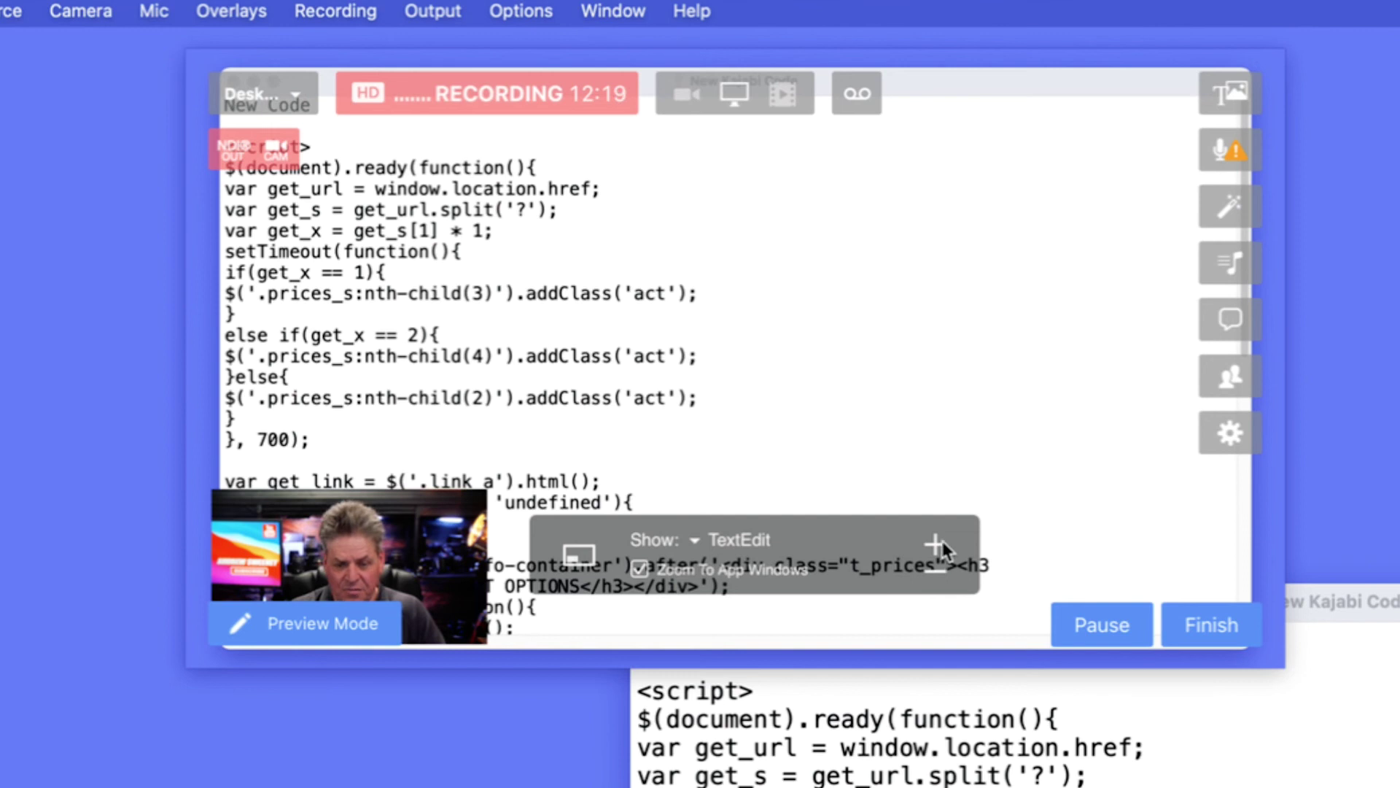
- Adjust the zoom of the shared TextEdit window in and out so the document fits the preview frame
left_click(939, 538)
left_click(937, 539)
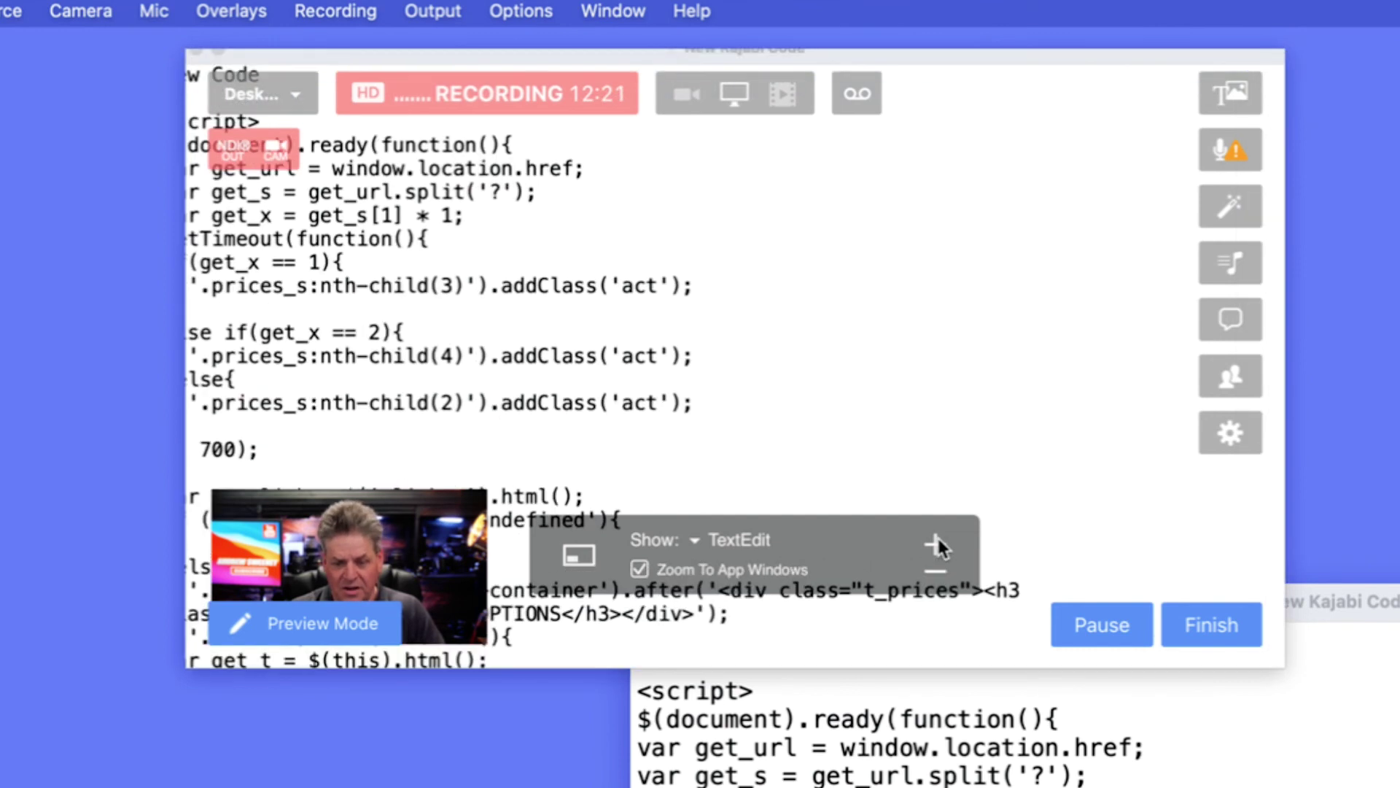
left_click(935, 568)
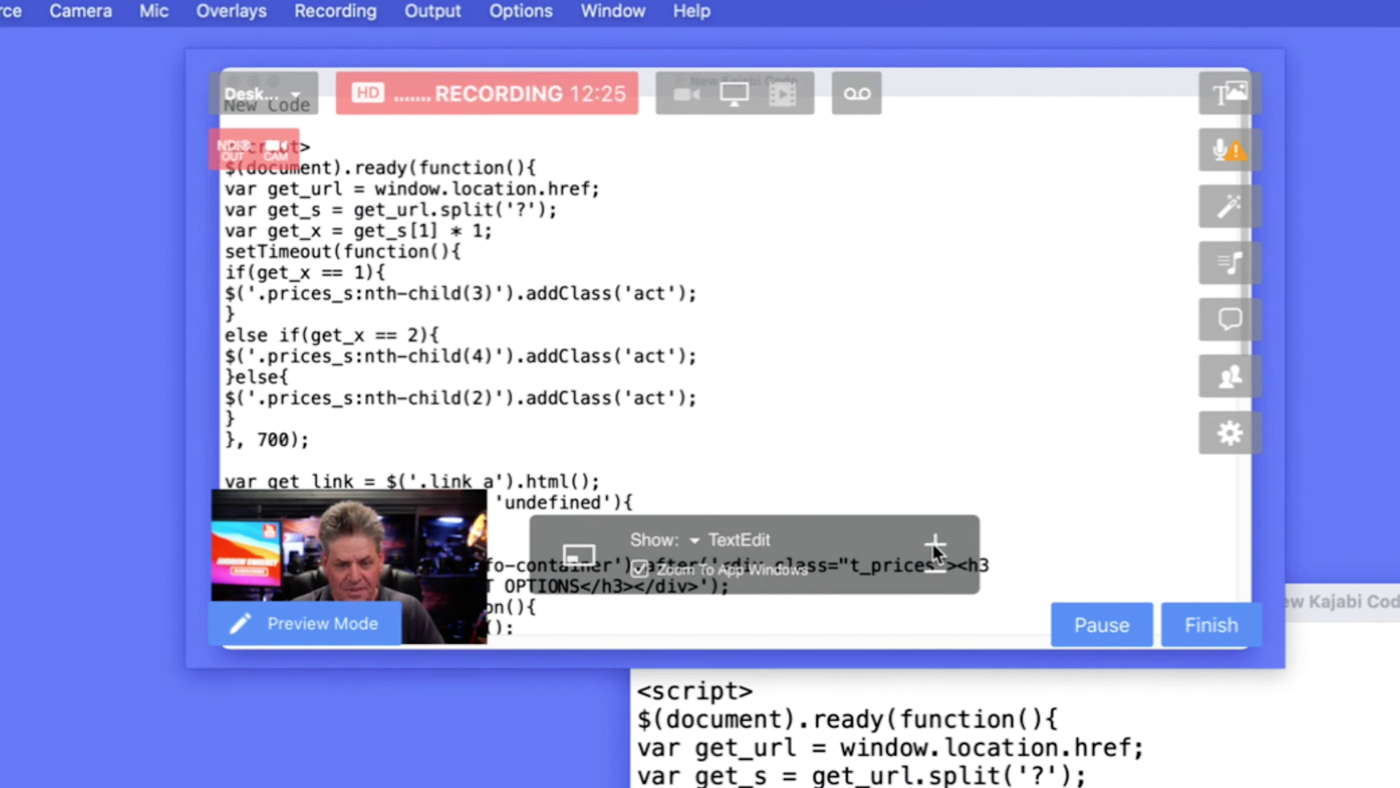
left_click(933, 543)
- Move and resize the New Kajabi Code window so the document fills the shared frame, and return to Ecamm Live
left_click(1173, 65)
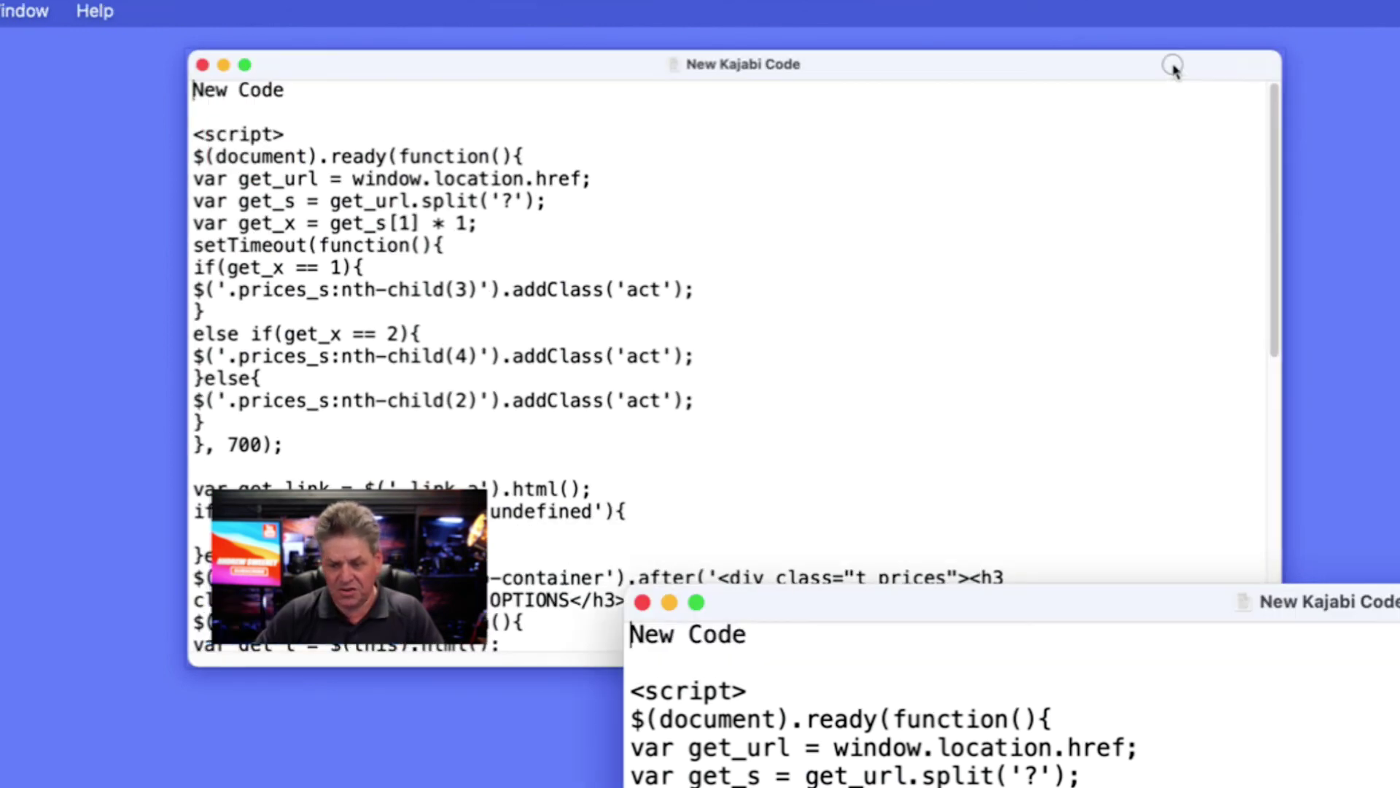
left_click_drag(1277, 53, 1272, 219)
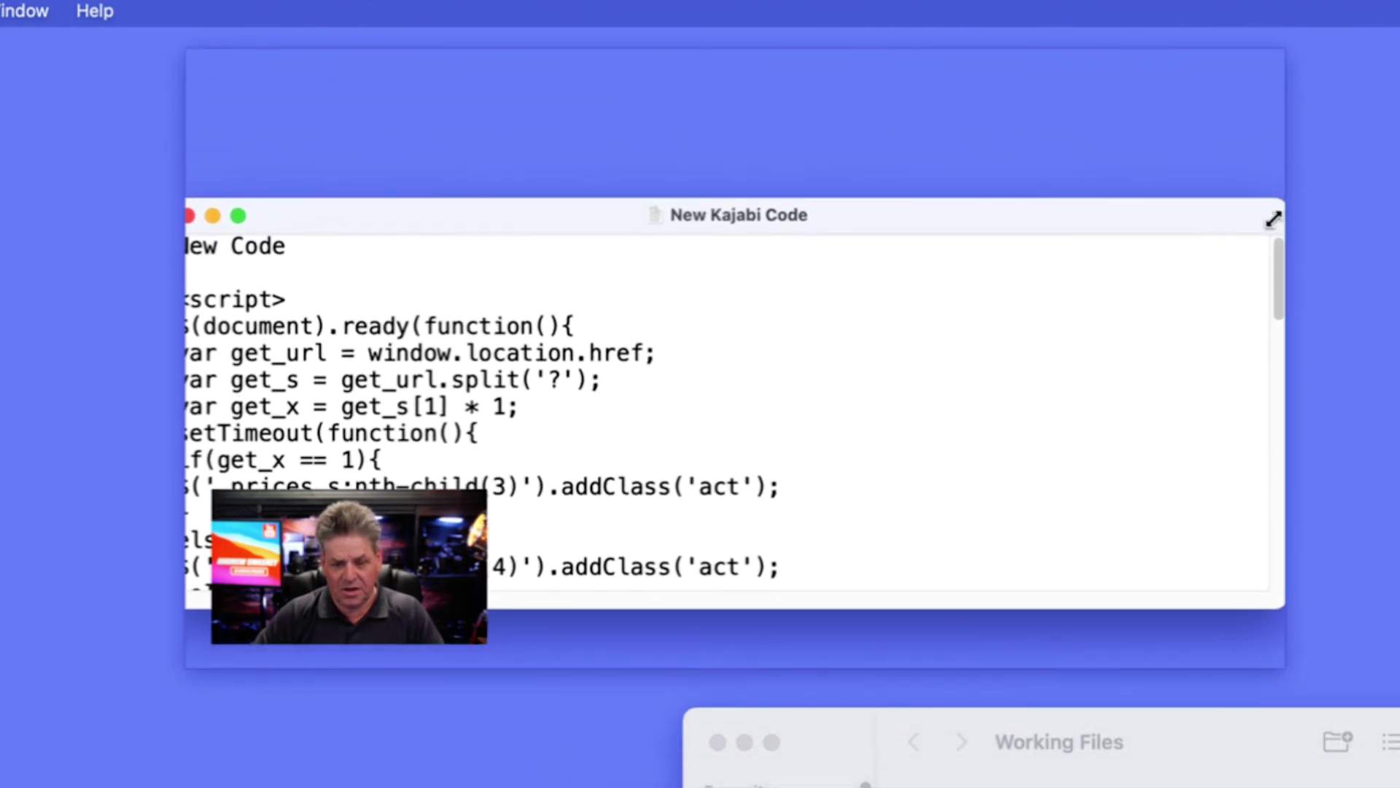
left_click_drag(1156, 219, 1157, 171)
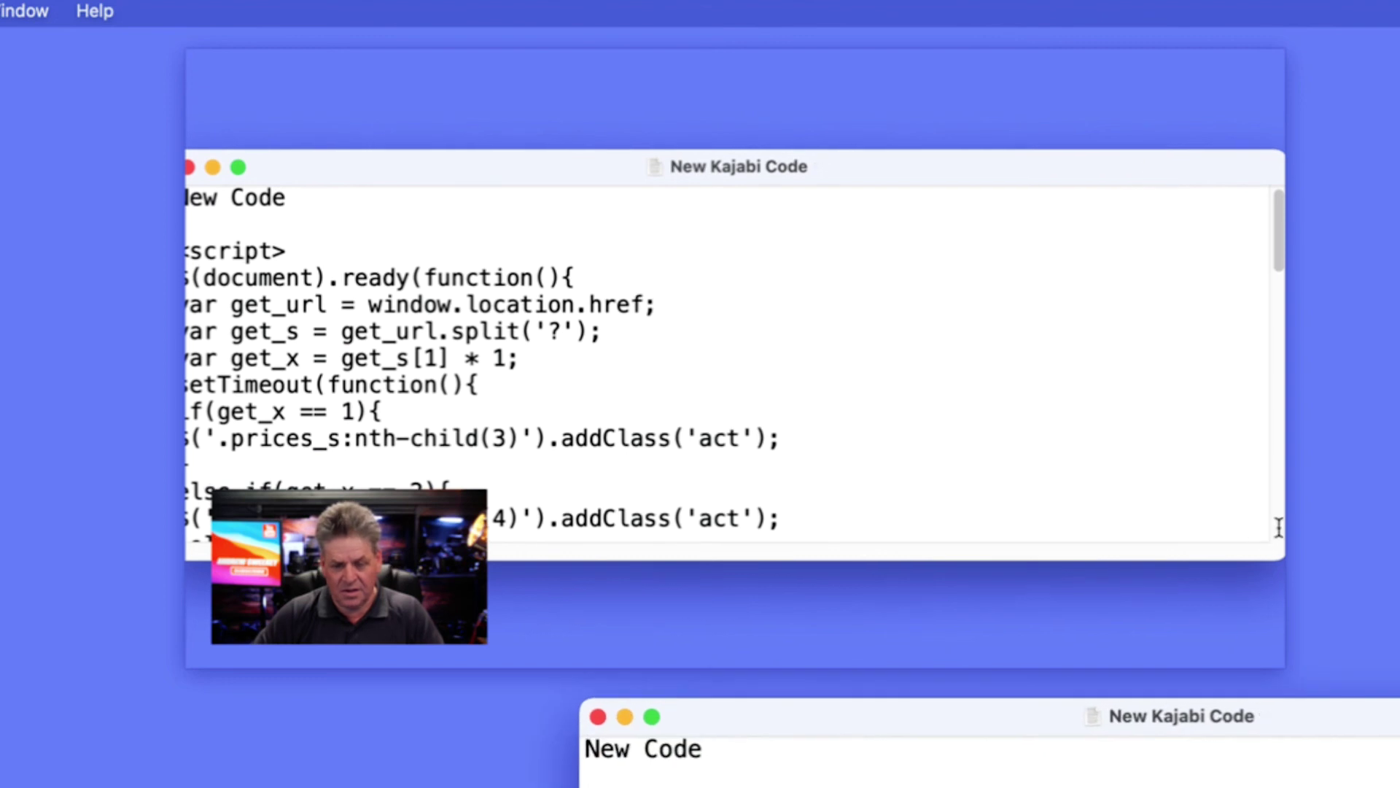
left_click_drag(1278, 551, 1251, 611)
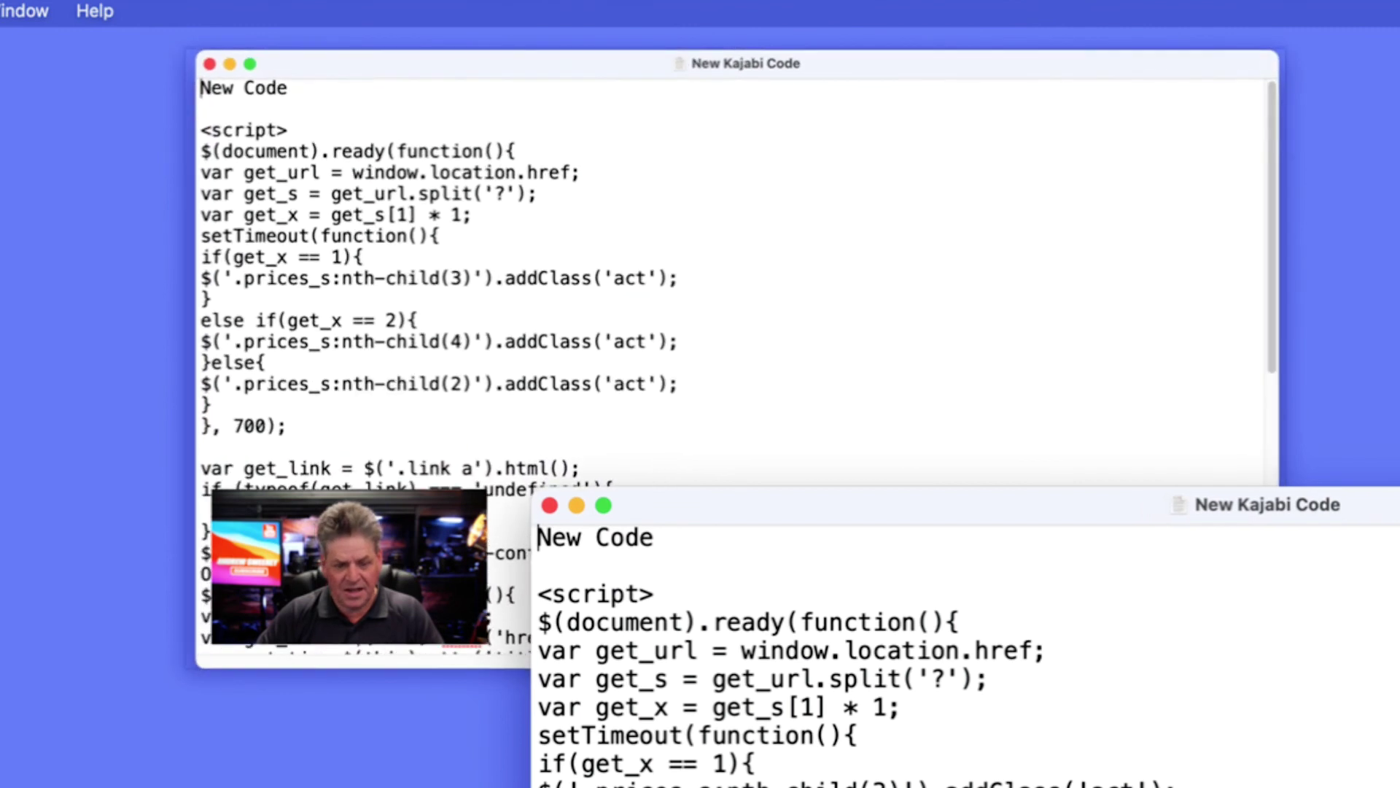
left_click(1076, 435)
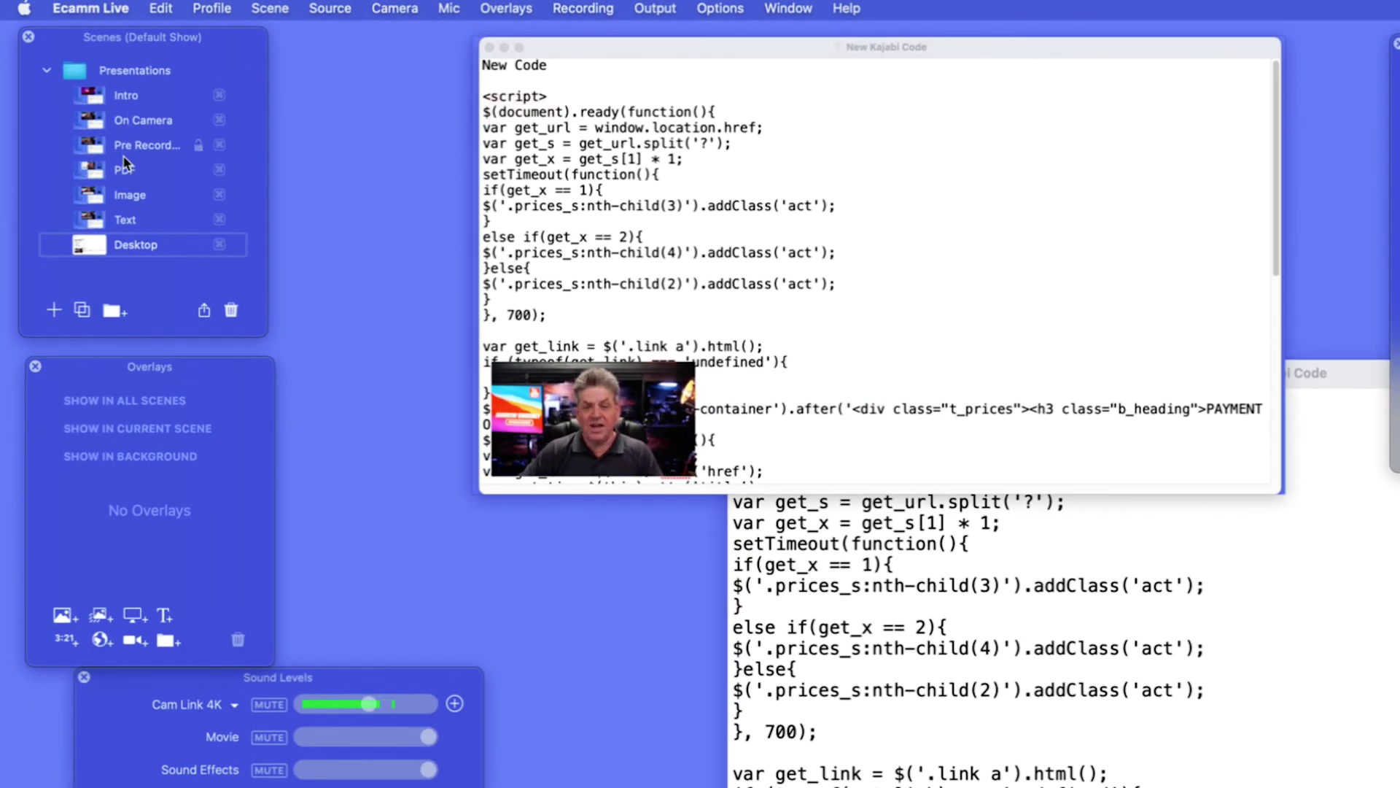
- Run the Text, Image and Desktop scenes in turn to preview switching between them
left_click(93, 227)
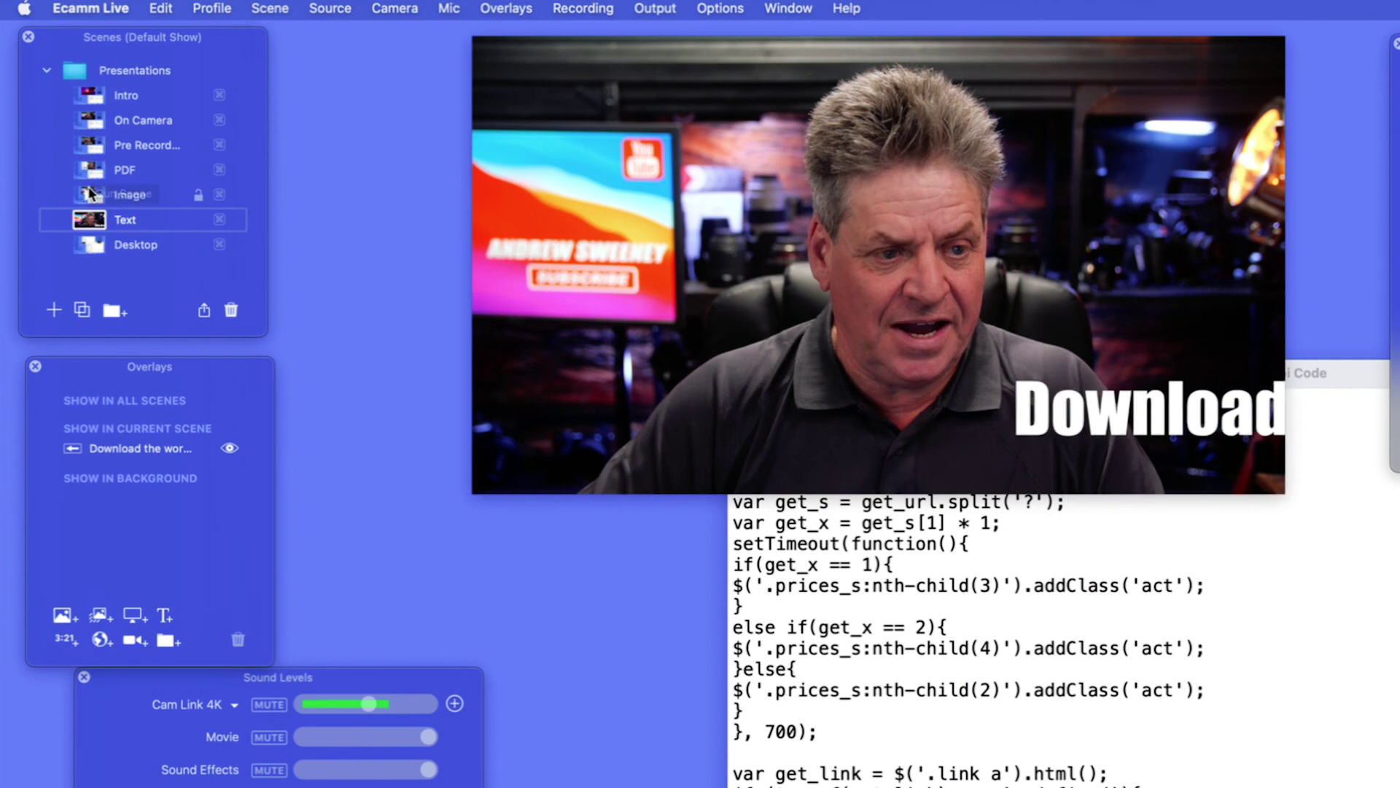
left_click(89, 194)
left_click(90, 246)
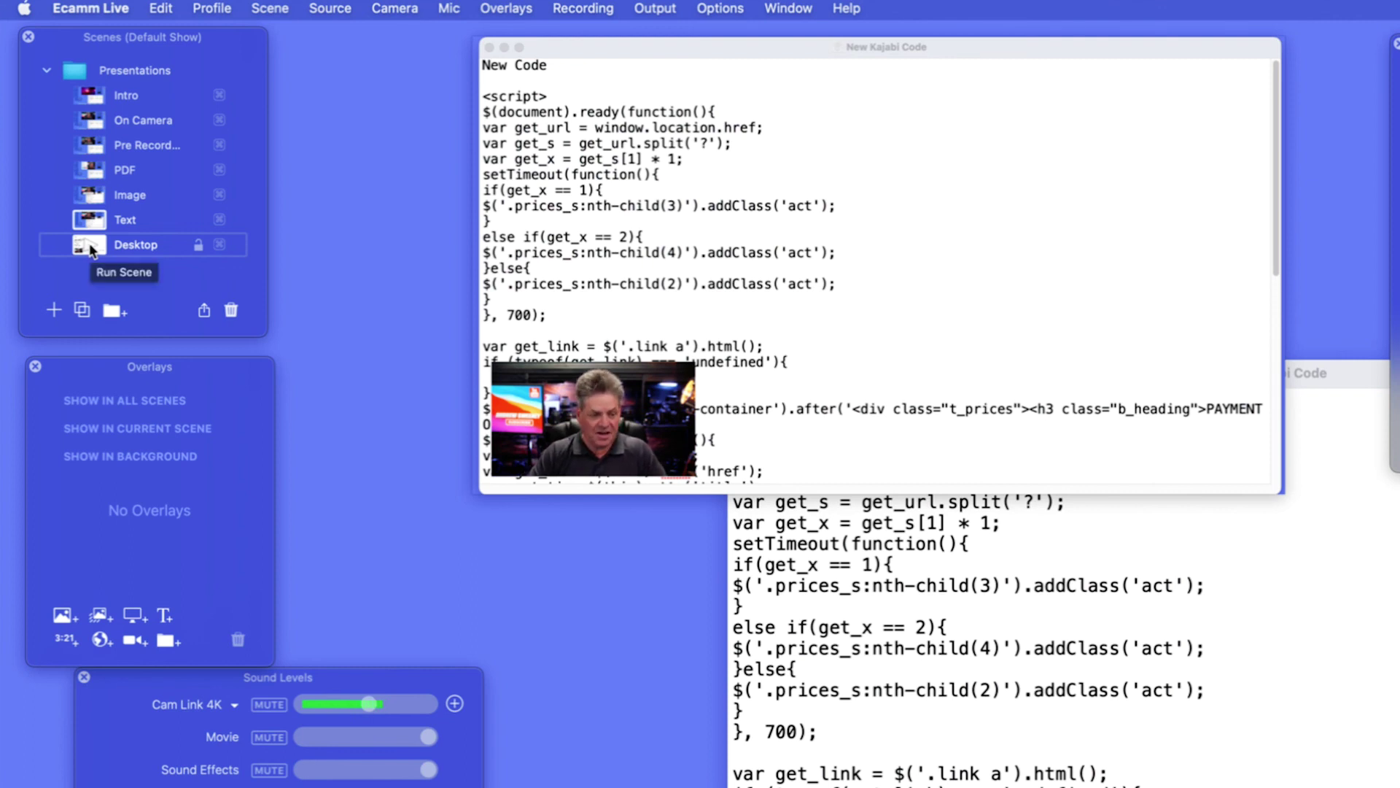
- Step through the scenes between Desktop and On Camera, rerun Desktop and go back one scene to Text
key("Up")
key("Up")
key("Down")
key("Down")
key("Up")
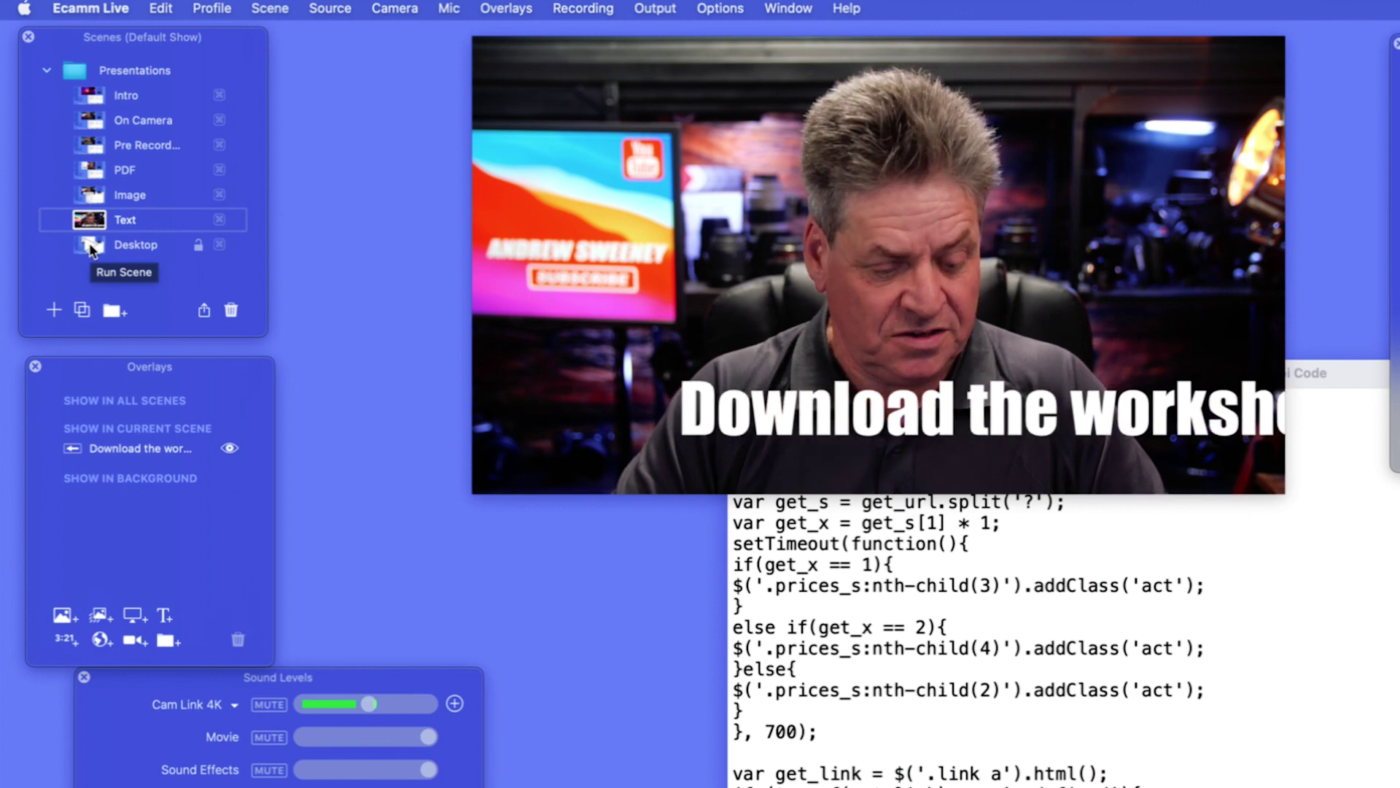
key("Up")
key("Up")
key("Up")
key("Up")
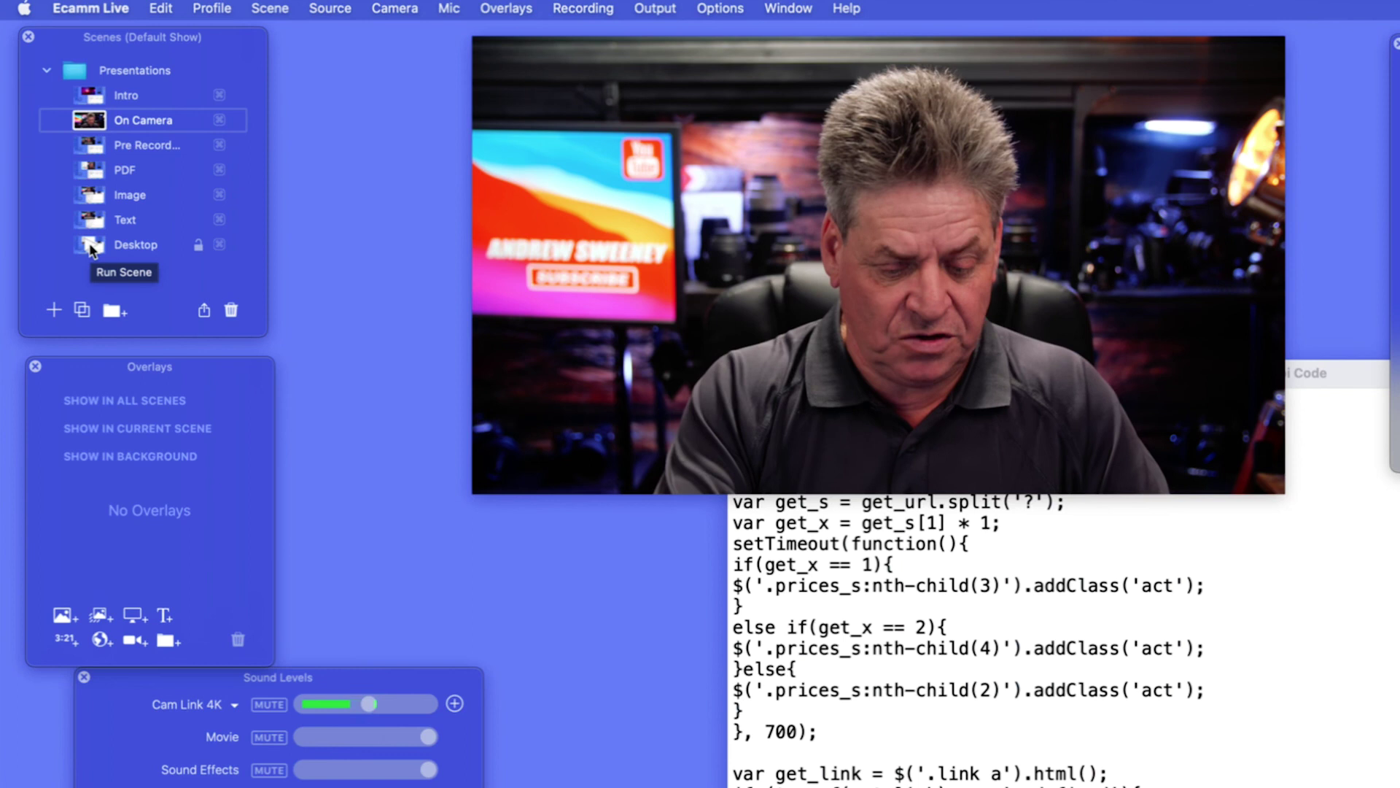
left_click(91, 246)
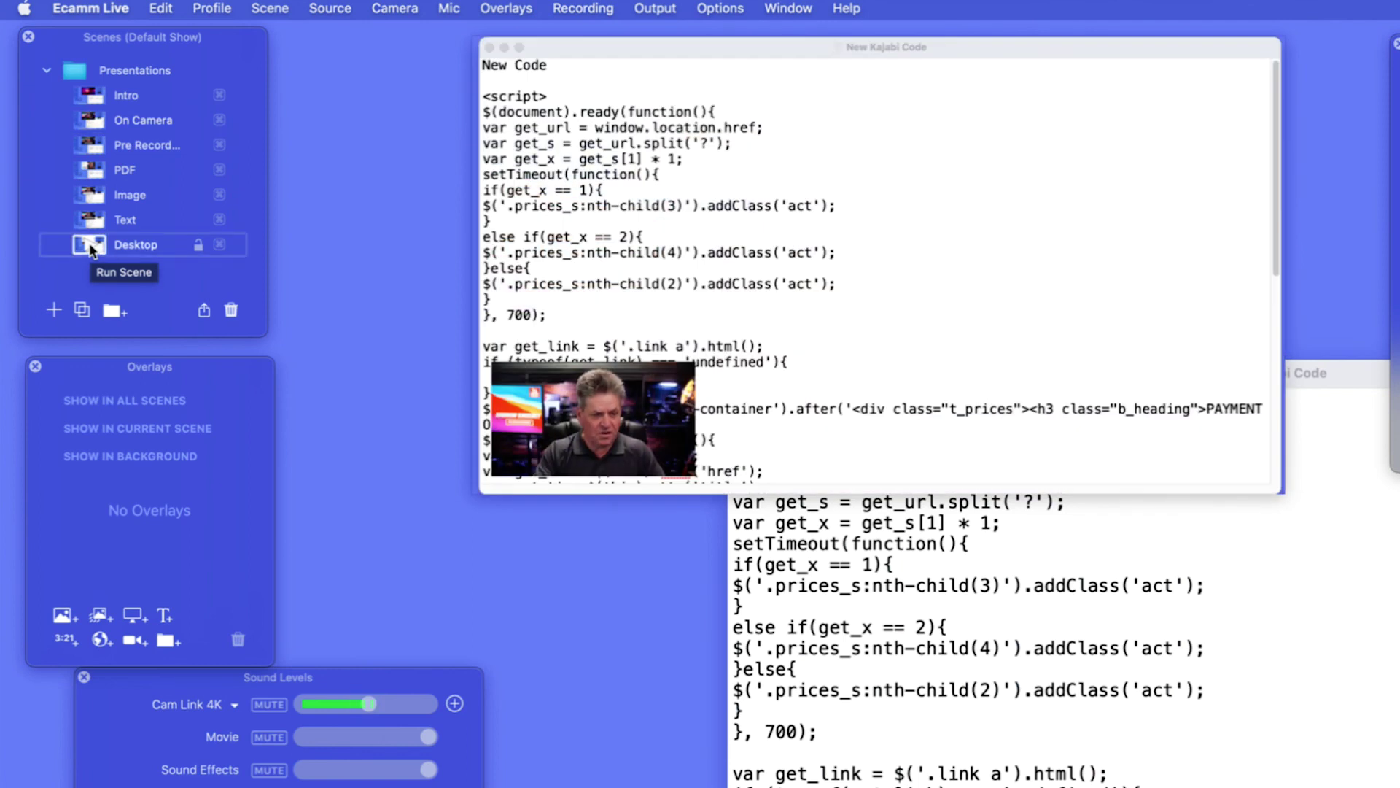
key("Up")
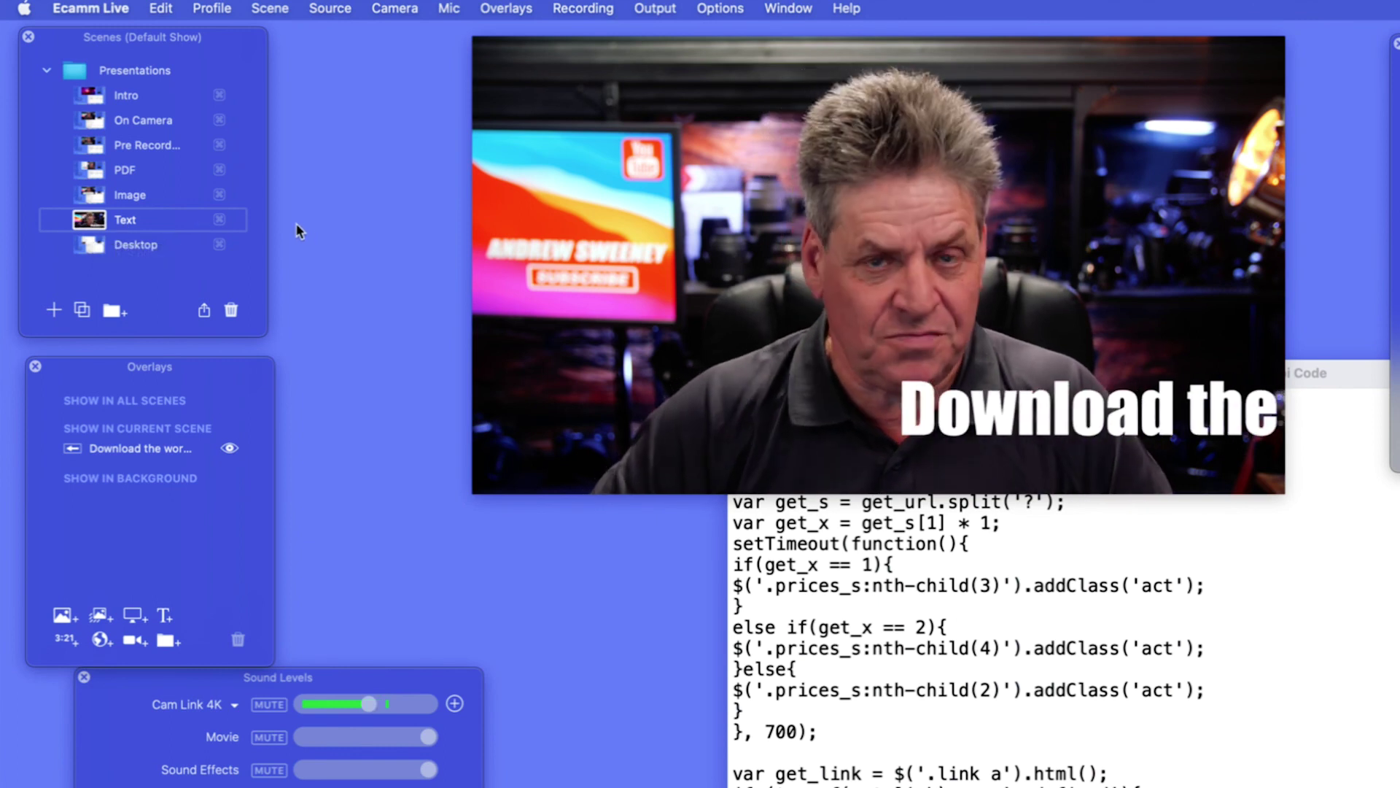
- Collapse the Presentations scene group and select its folder
mouse_move(487, 273)
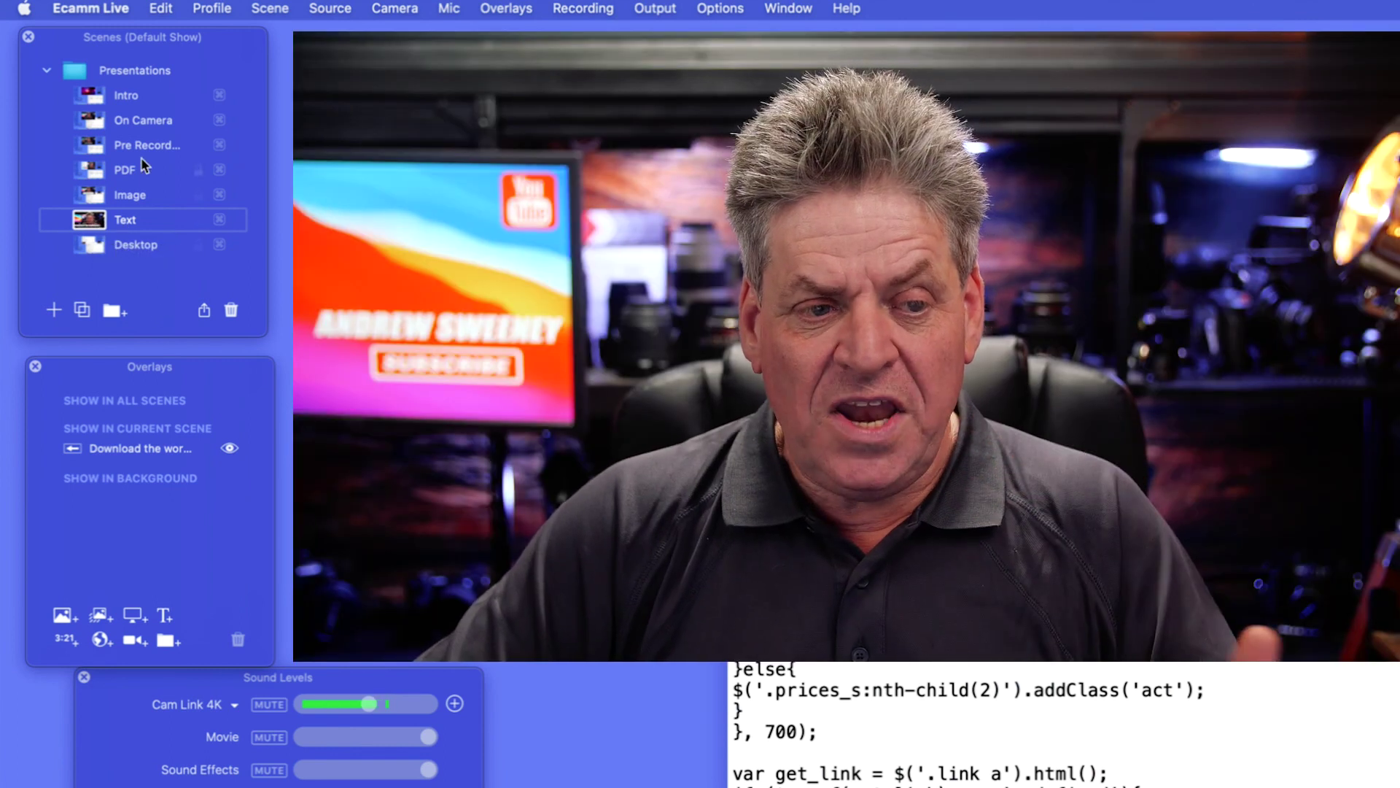
left_click(47, 71)
left_click(84, 66)
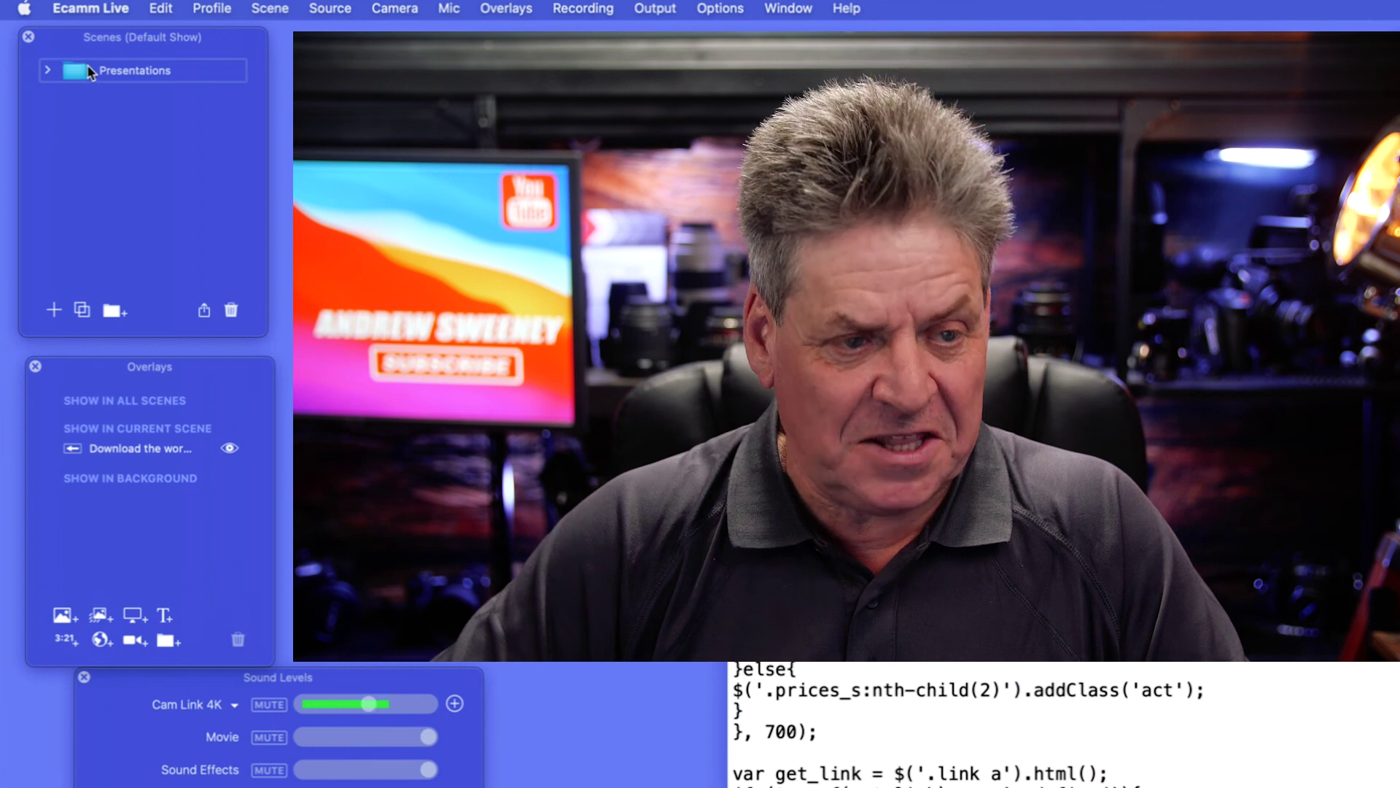